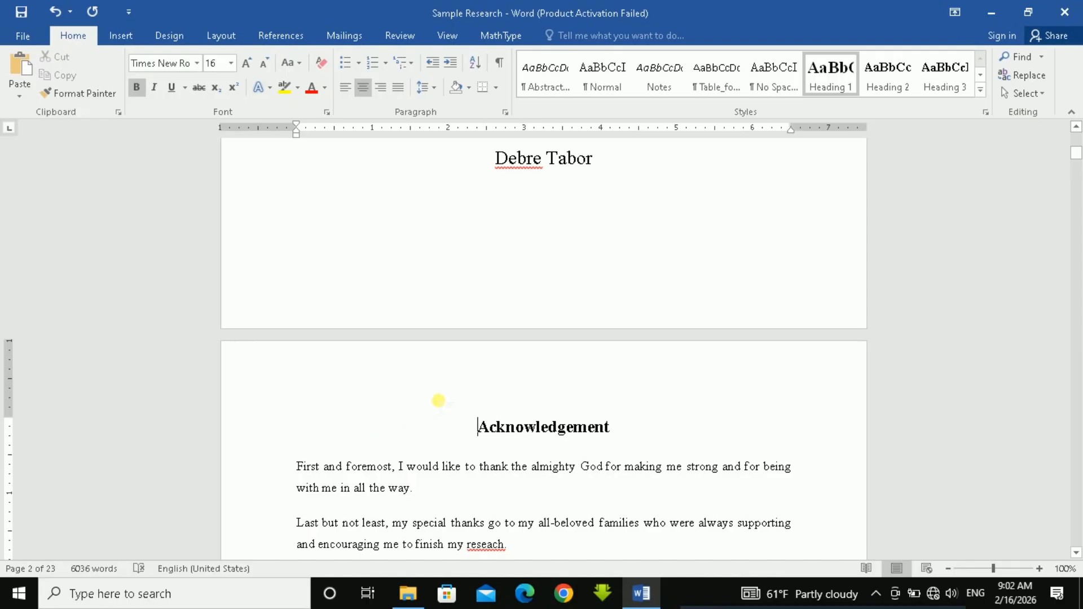
Insert a page break before the TABLE OF CONTENTS heading so it starts on a new page
scroll(440, 401, down, 6)
click(453, 243)
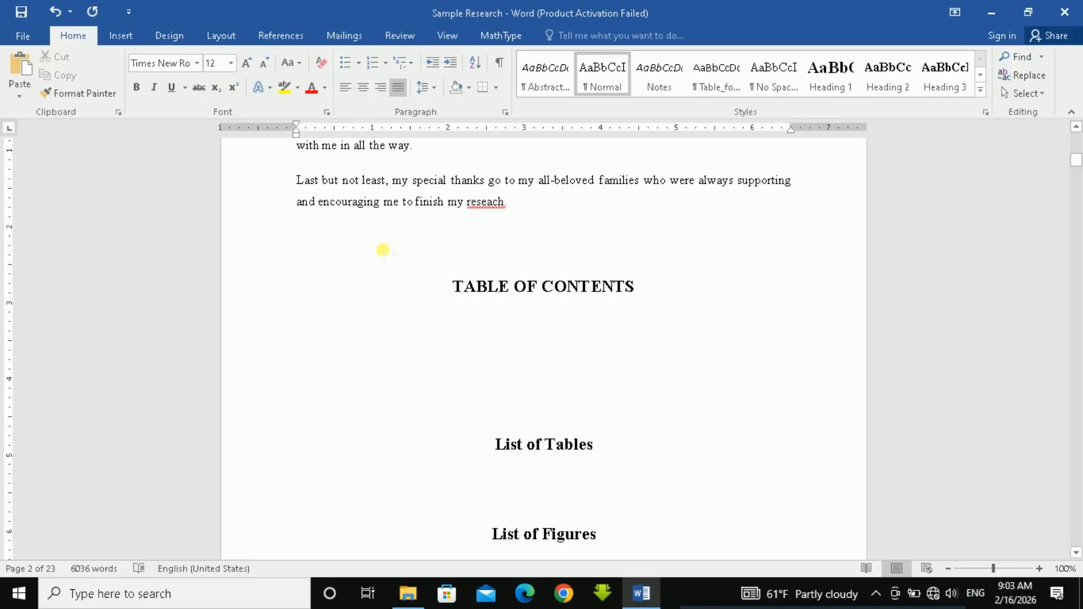
key(ctrl+Return)
drag(556, 243, 601, 240)
drag(604, 329, 495, 324)
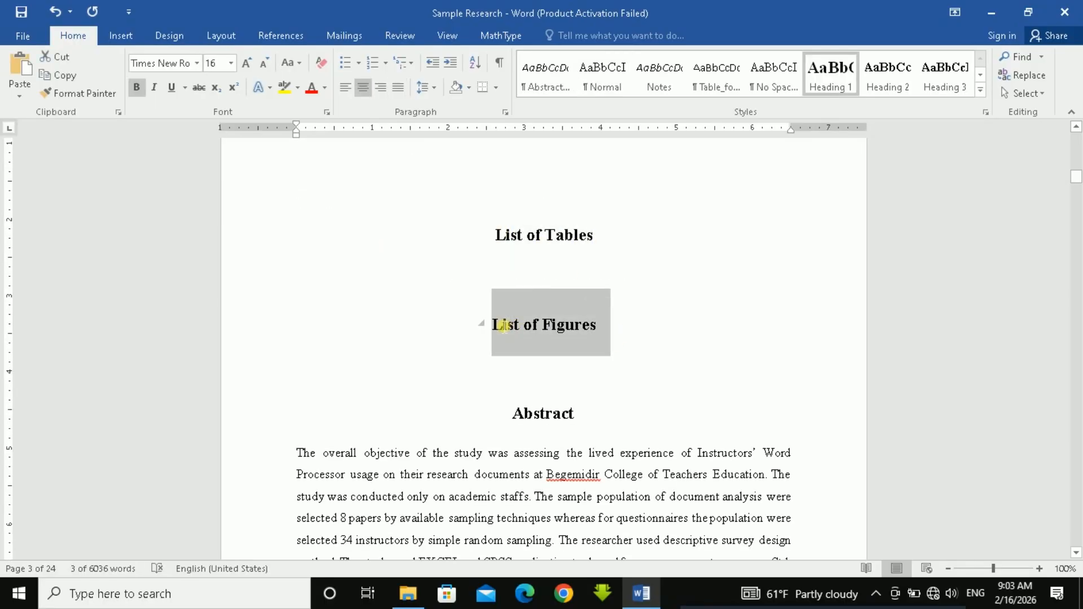
Add an empty line above the Table 2-1 caption to move it onto the same page as its table
drag(1077, 177, 1077, 374)
click(310, 225)
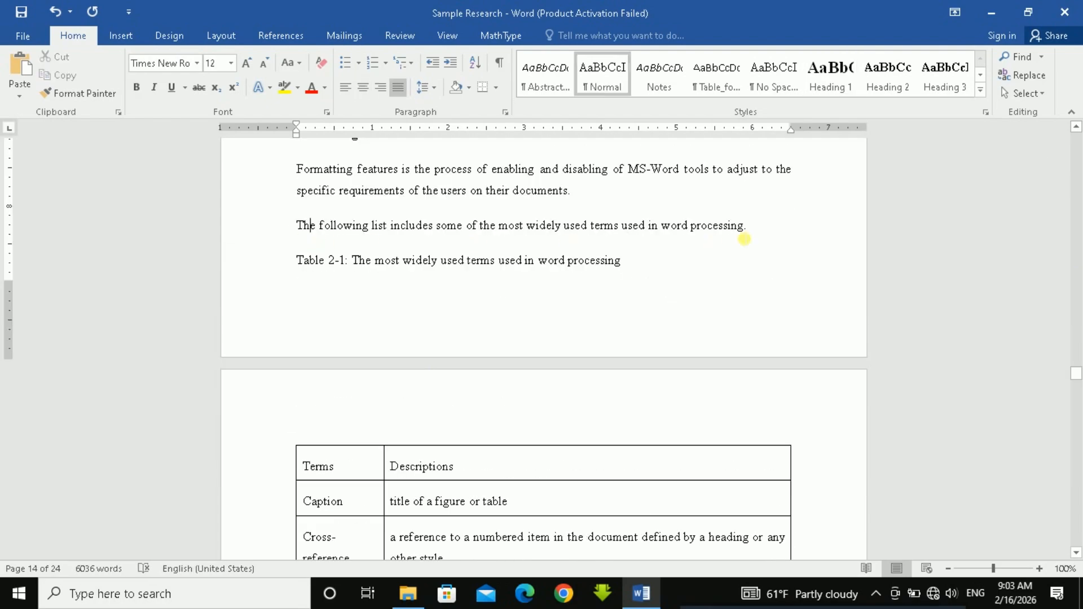
key(Return)
Delete the manually written Table 2-1 caption above the terms table, leaving its line empty
scroll(481, 370, down, 5)
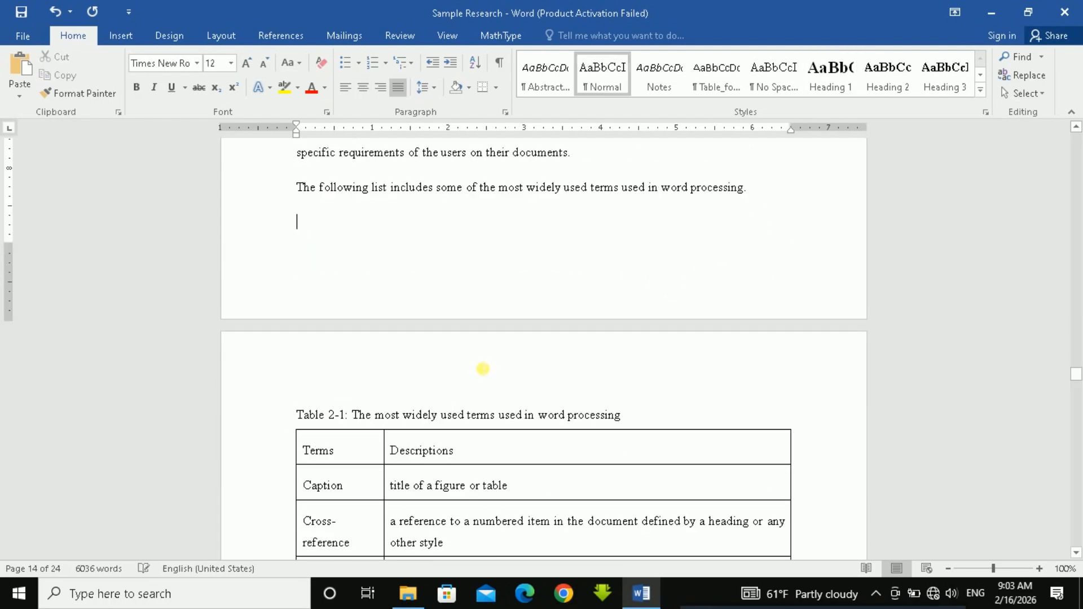
click(372, 263)
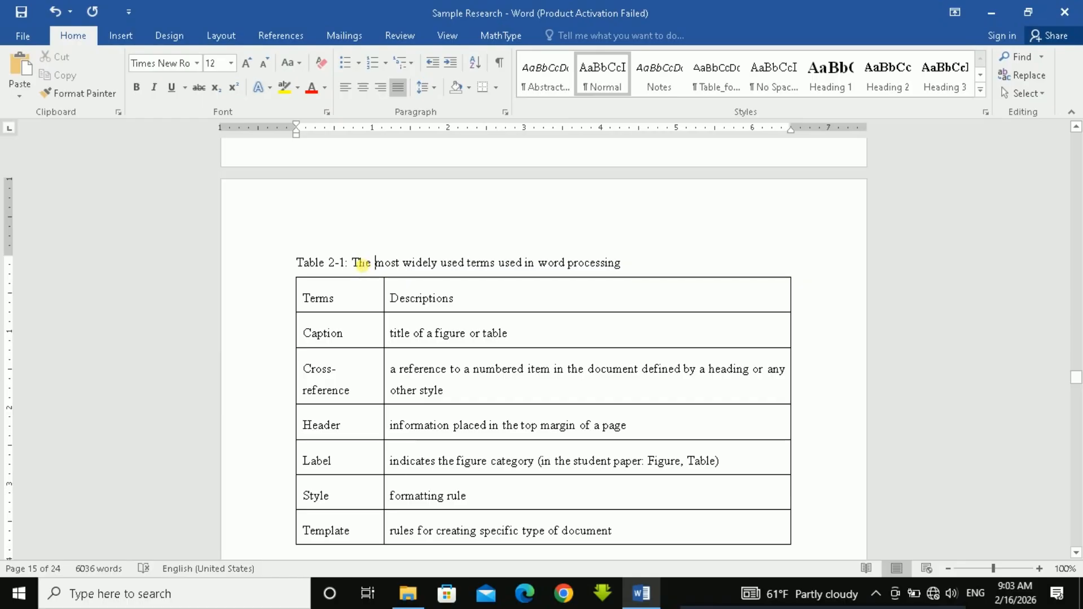
drag(362, 262, 616, 269)
key(Delete)
drag(373, 268, 304, 262)
key(Delete)
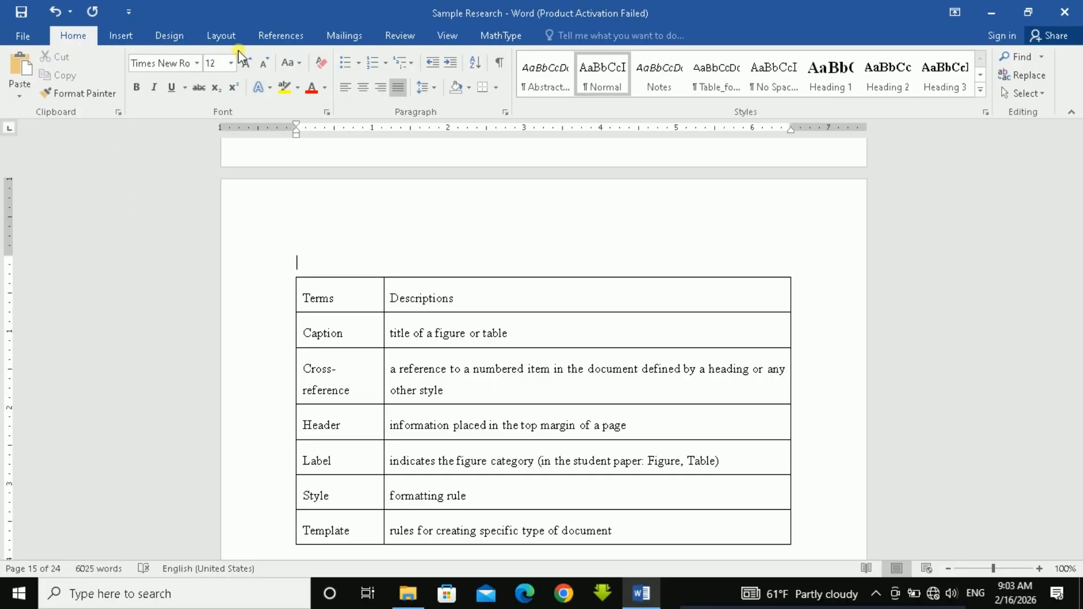
Insert a caption above the terms table with the Table label and the text "The most widely used terms used in word processing"
click(280, 35)
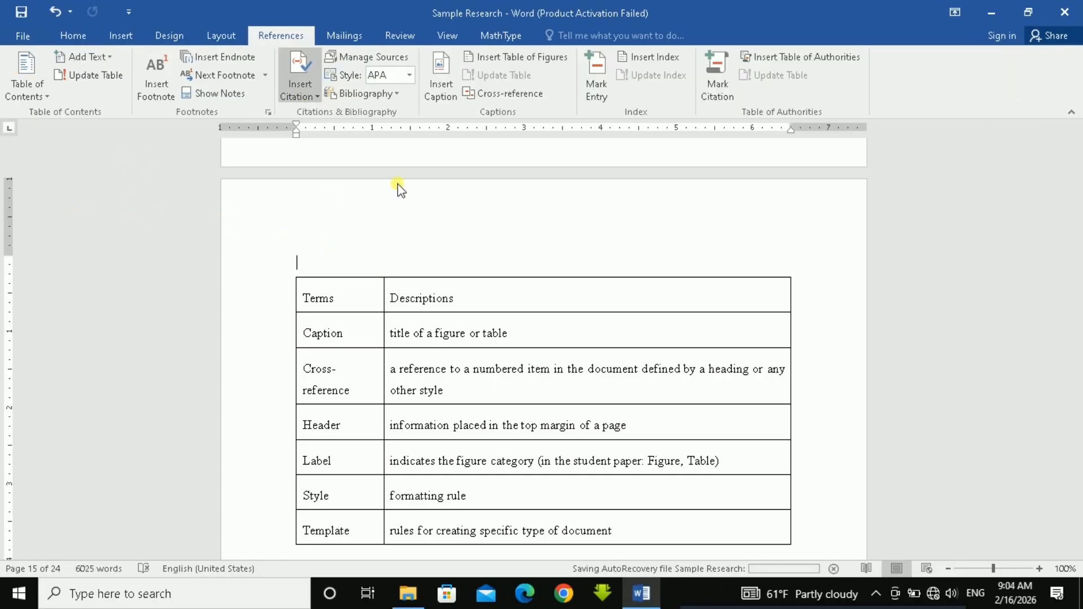
click(440, 93)
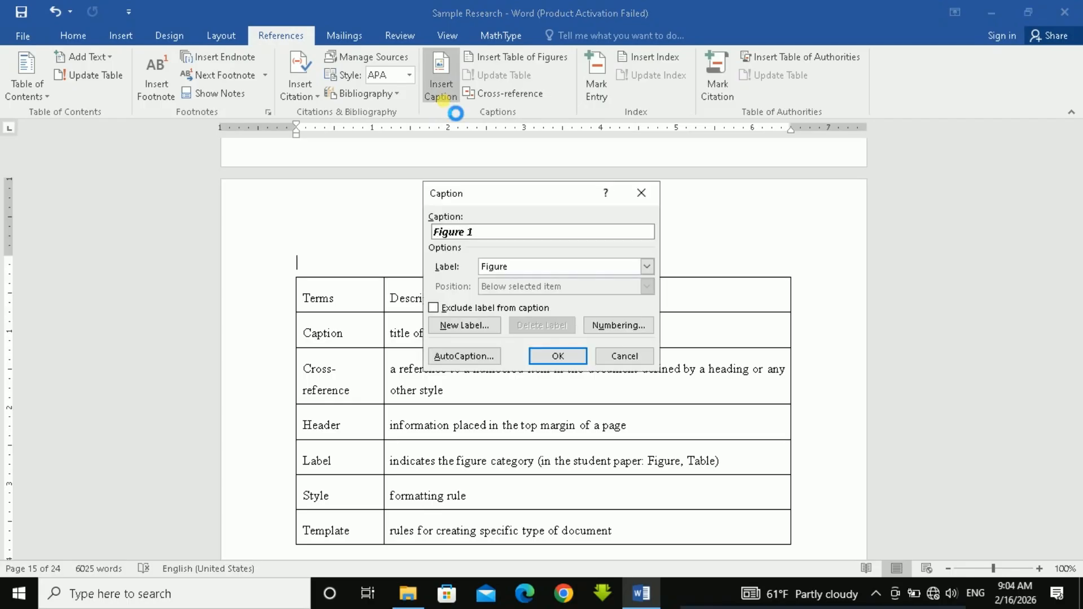
click(498, 269)
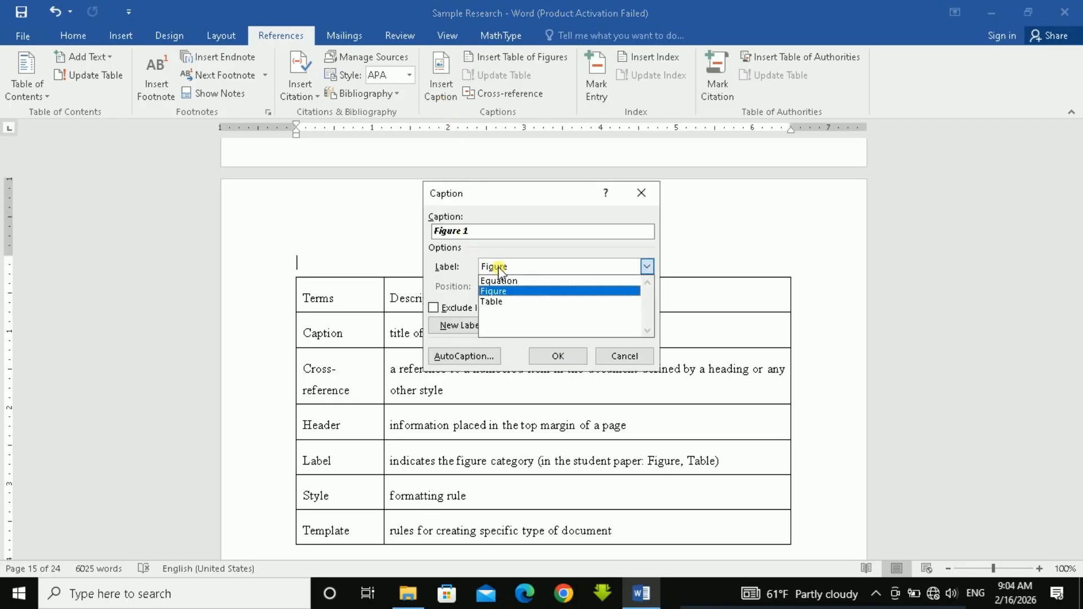
click(501, 302)
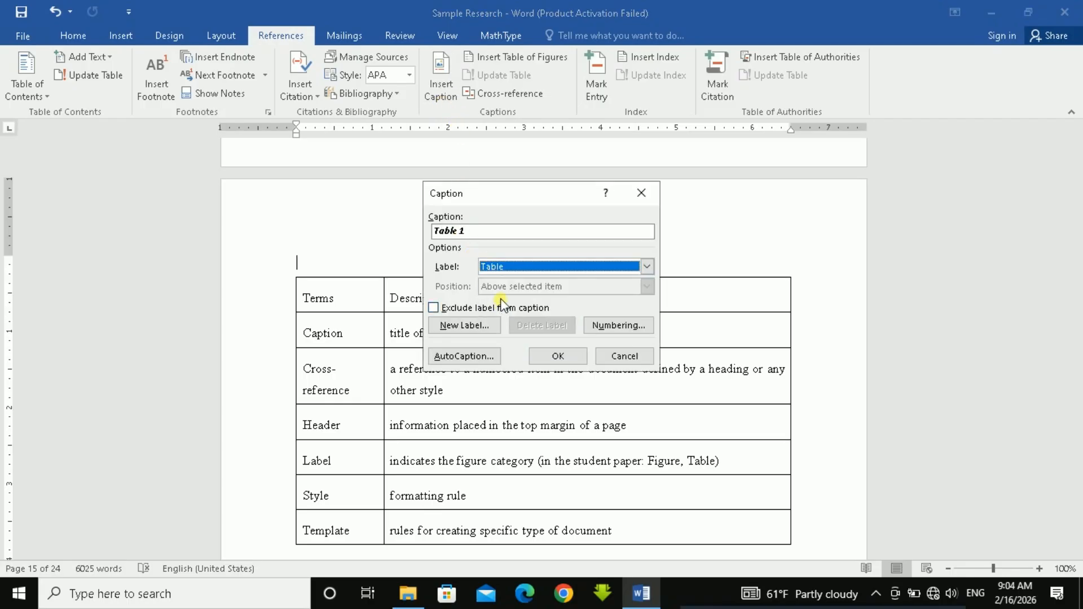
click(492, 231)
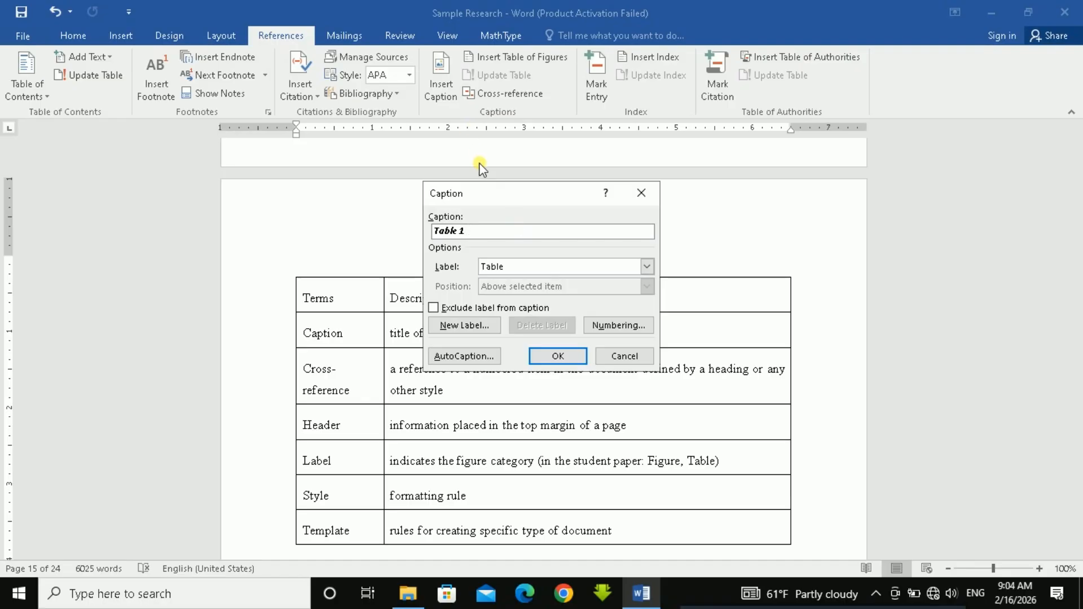
text(. Commonly used terms used in word processing)
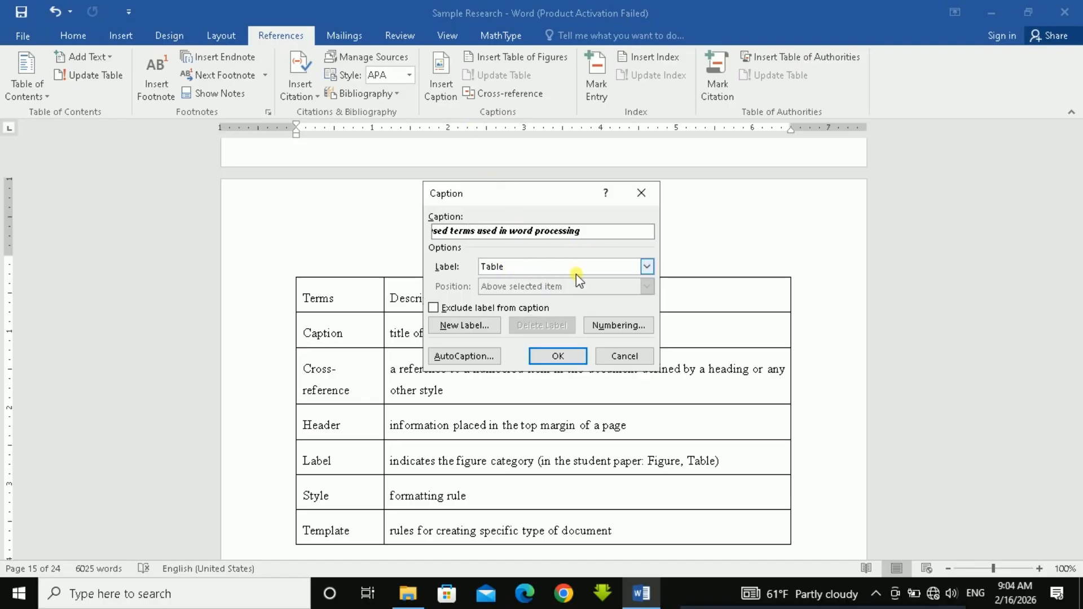
click(559, 356)
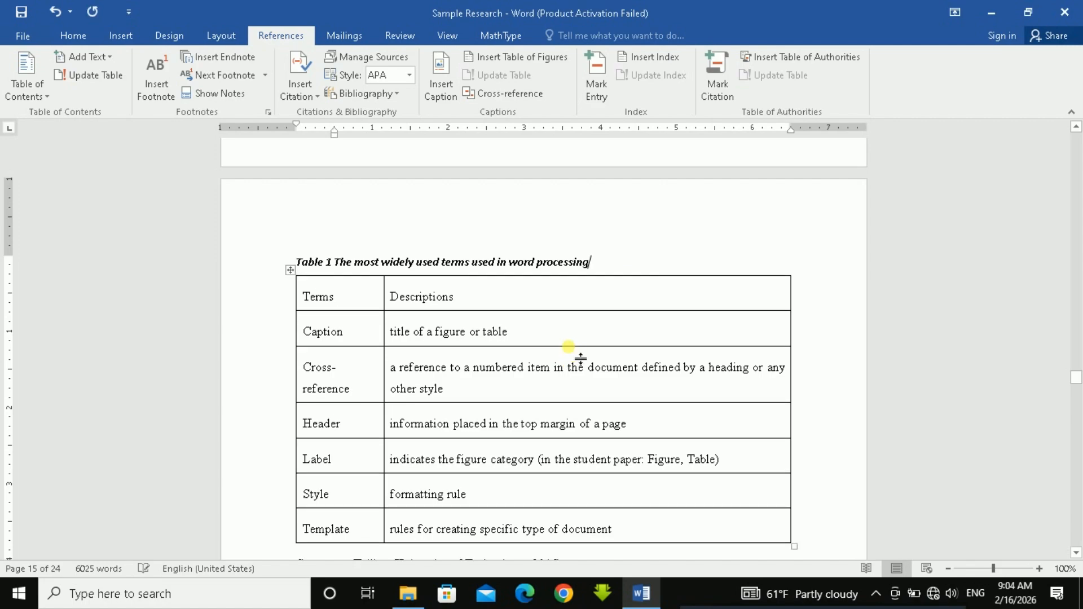
Format the terms table's caption as Times New Roman, size 12, without italics
triple_click(416, 262)
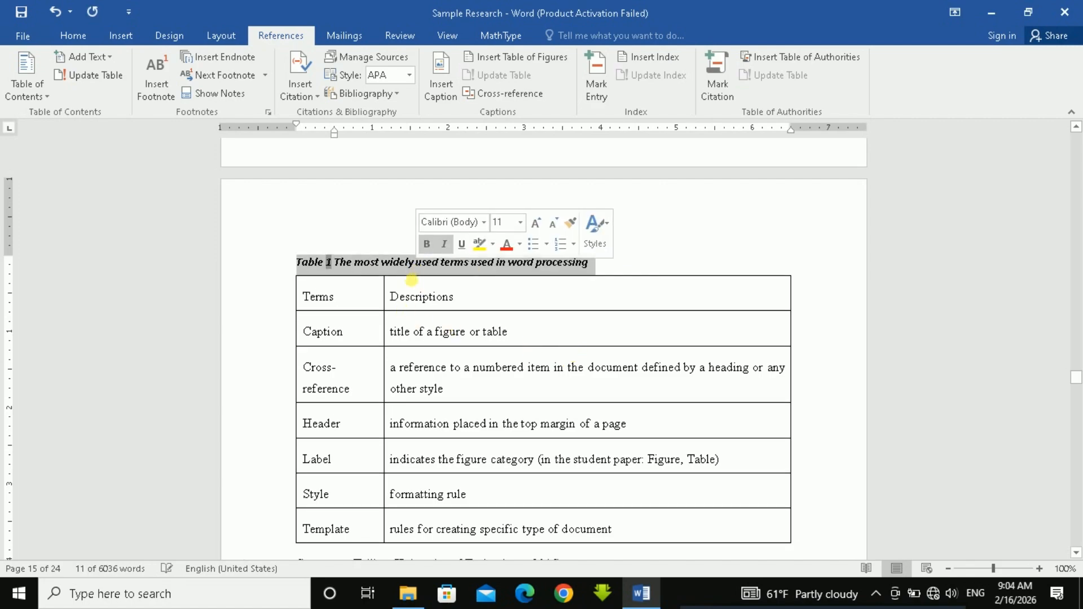
click(482, 222)
click(499, 314)
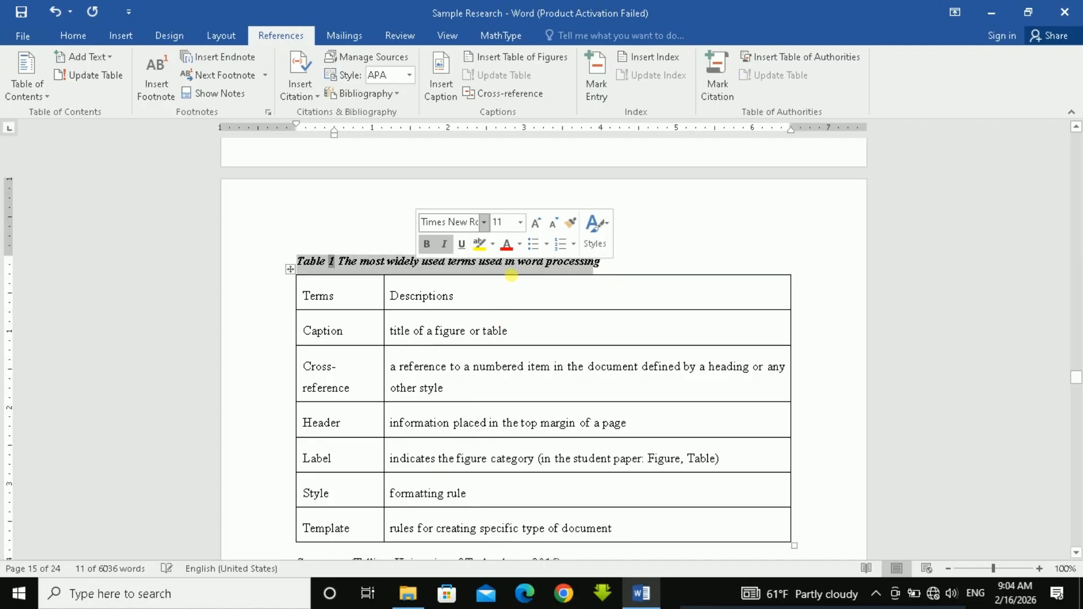
click(535, 224)
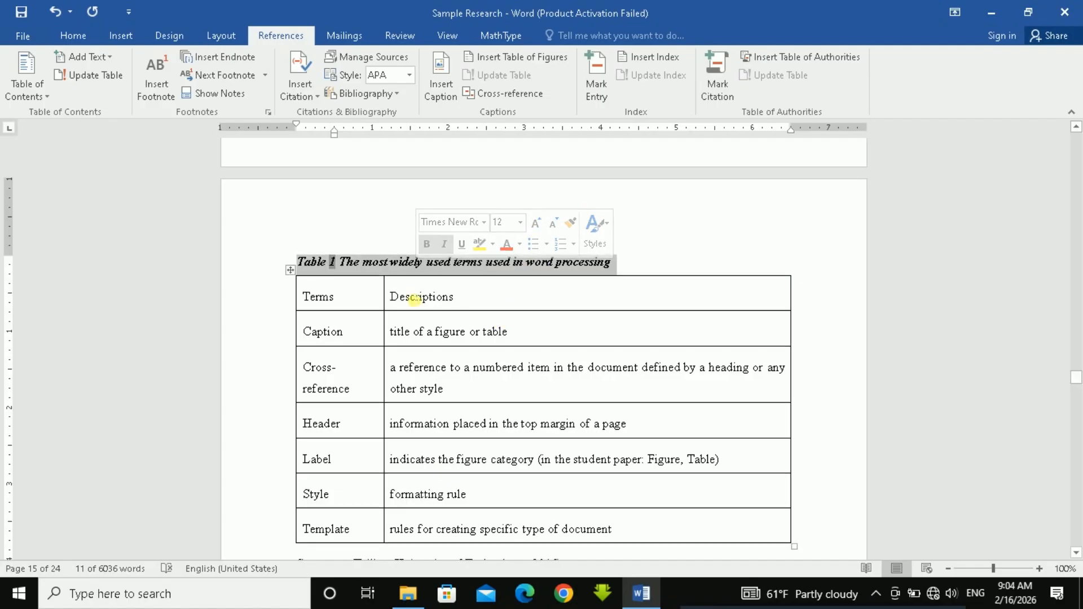
click(444, 244)
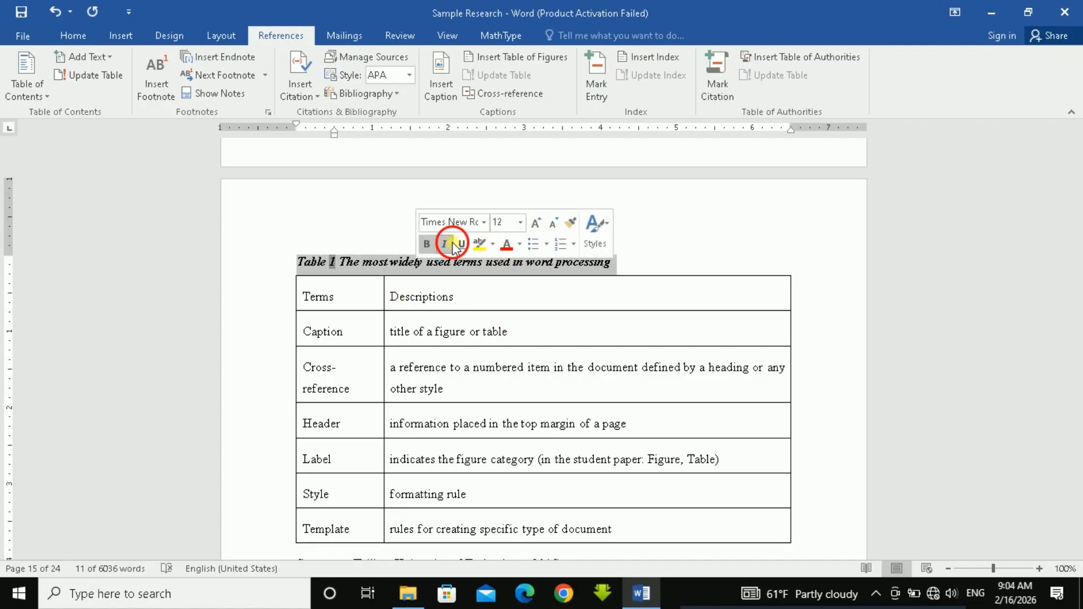
click(349, 261)
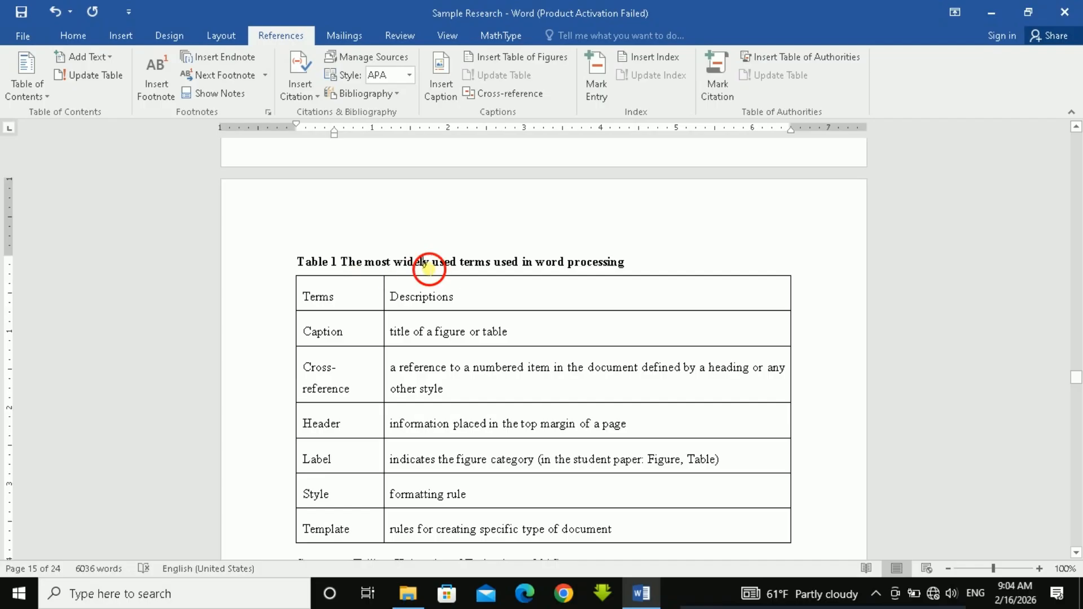
triple_click(356, 266)
click(364, 261)
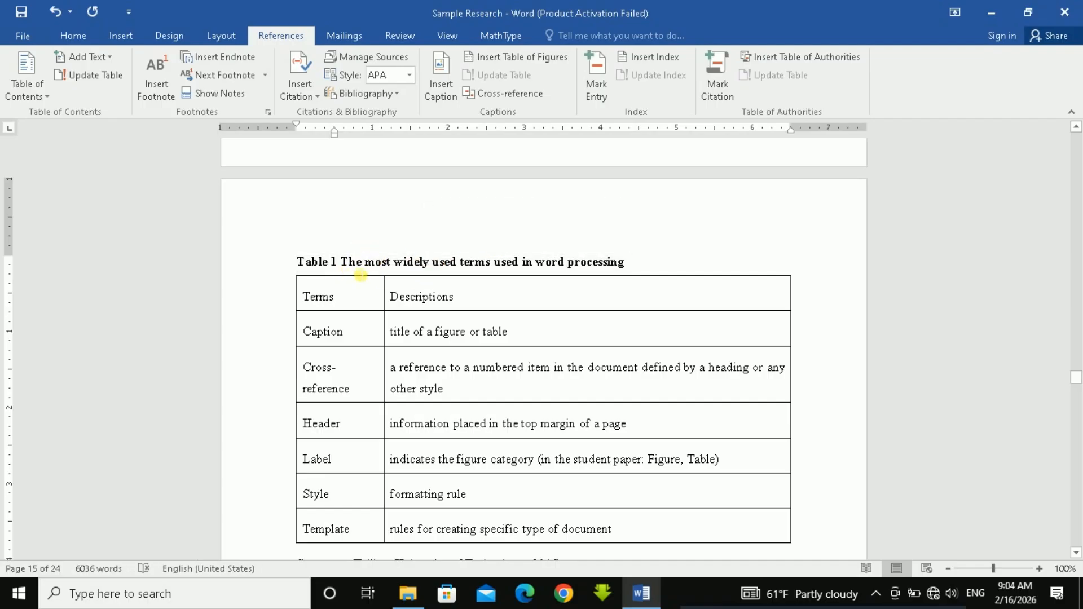
Delete the old "Table 0-2 The five levels of headings" caption, keeping one empty line above the heading levels table
scroll(360, 275, down, 2)
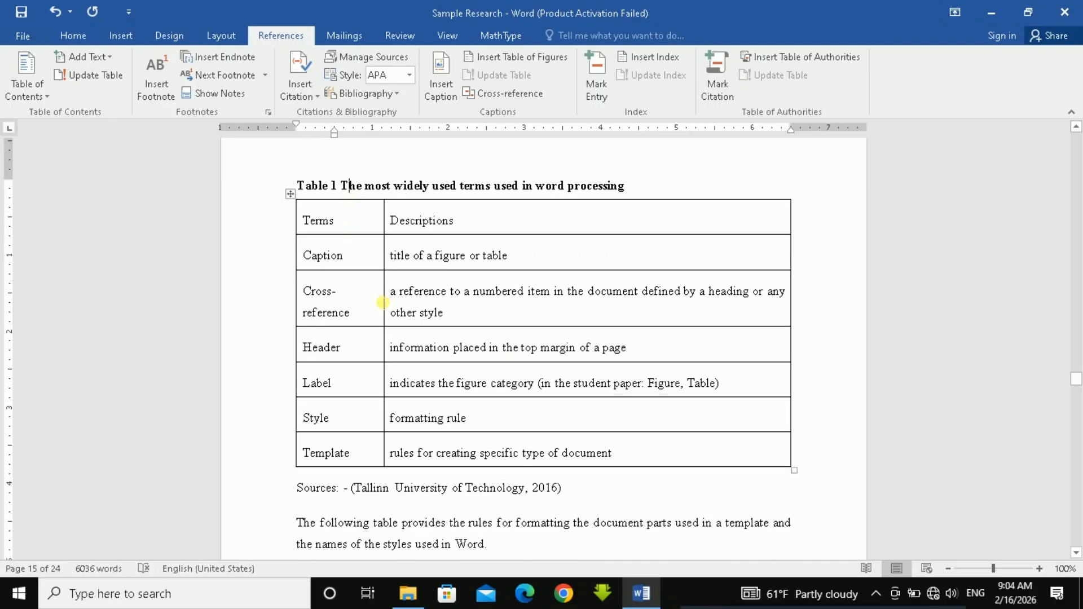
click(359, 228)
scroll(369, 264, down, 6)
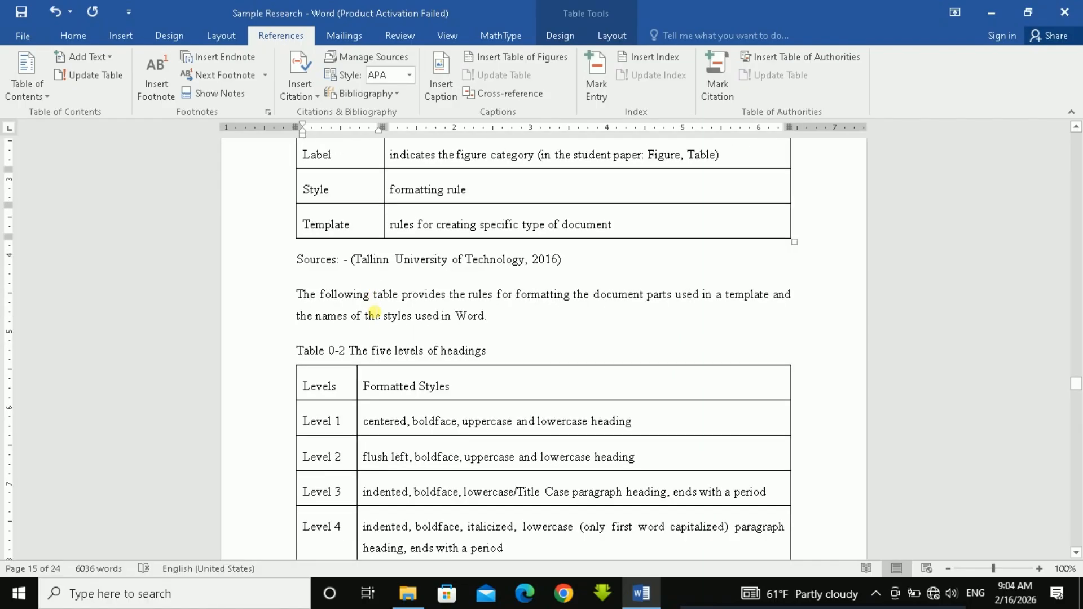
scroll(399, 313, down, 1)
scroll(401, 315, down, 2)
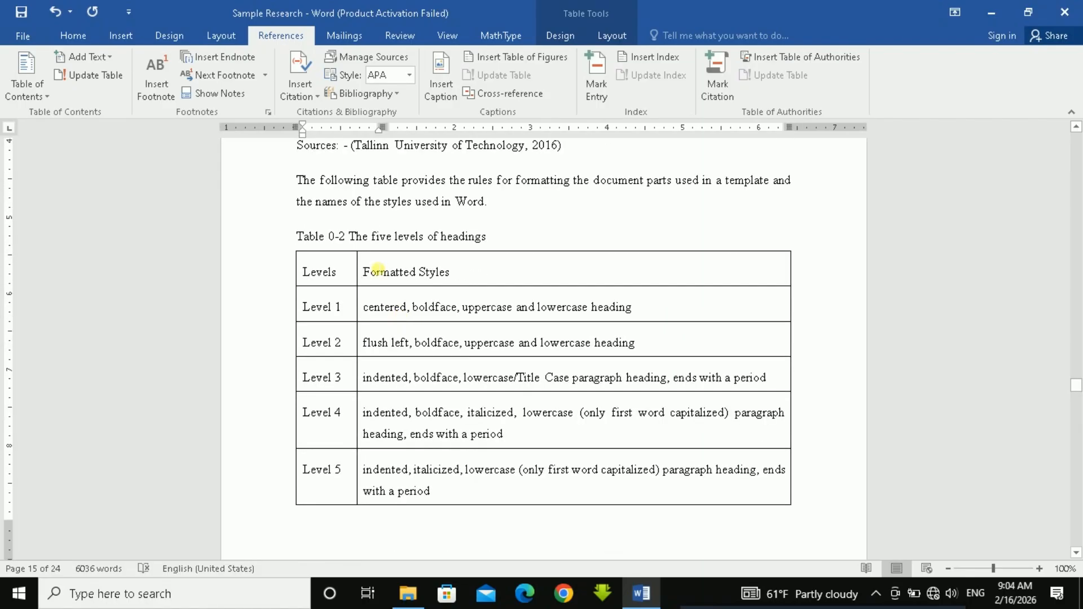
click(370, 237)
drag(348, 236, 487, 237)
key(BackSpace)
click(360, 248)
drag(360, 248, 300, 237)
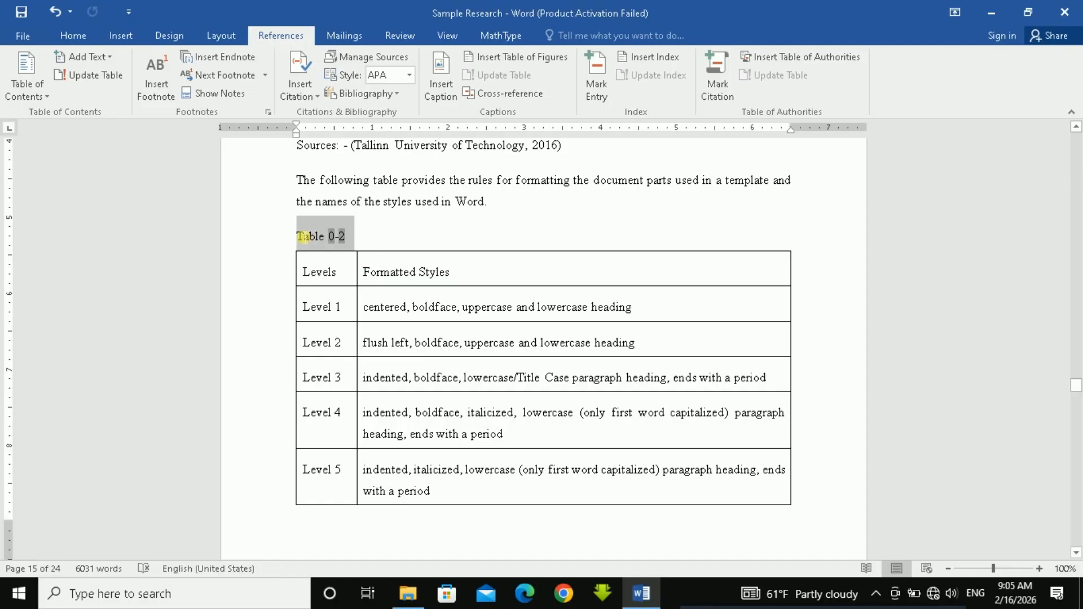
key(Return)
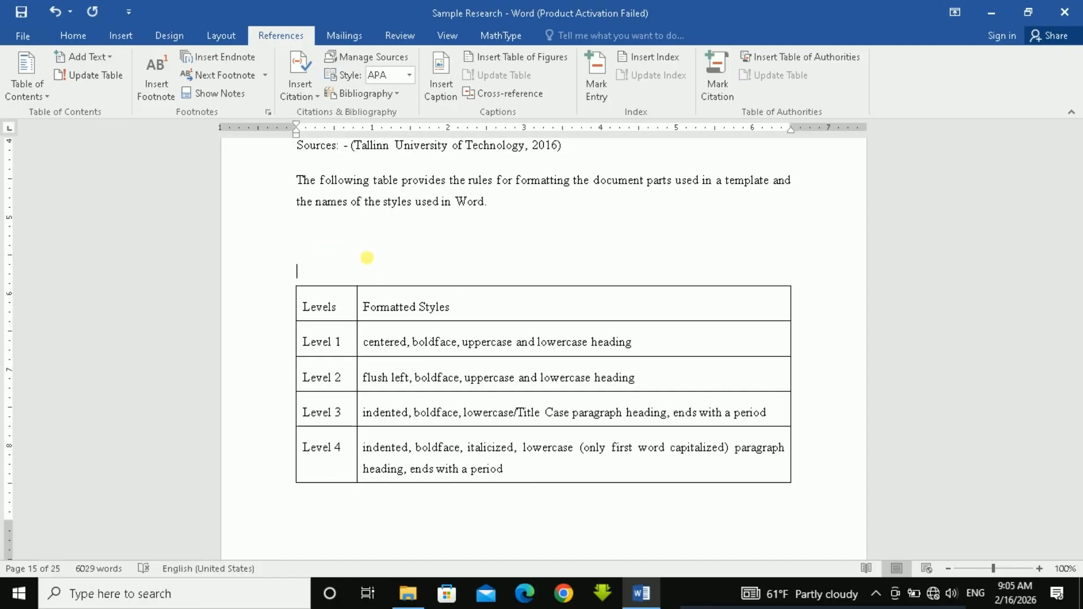
key(BackSpace)
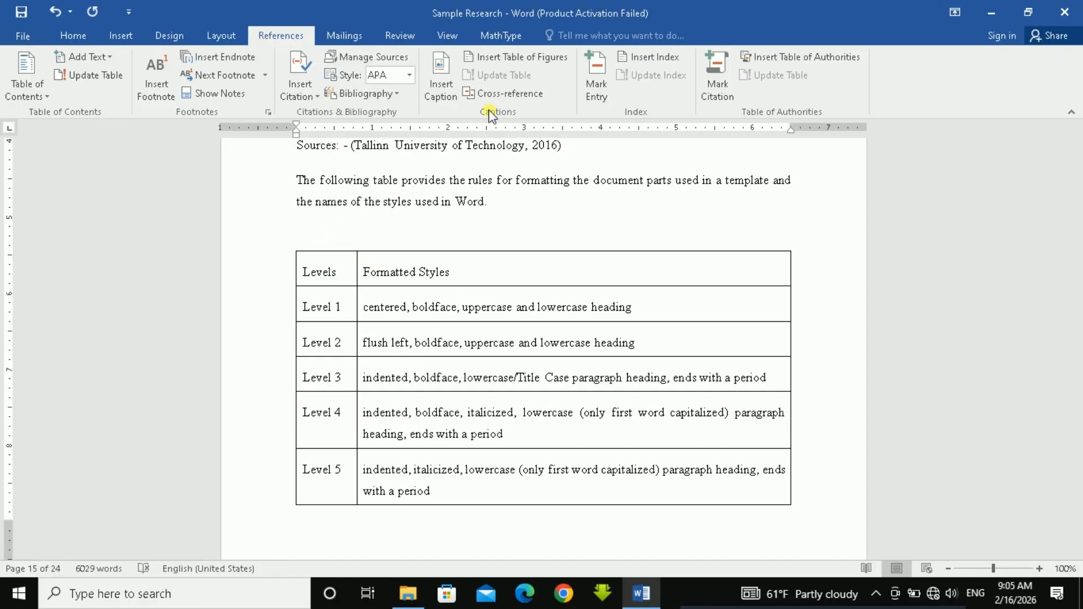
Insert a Table-label caption above the heading levels table with the text "The five levels of headings"
click(442, 90)
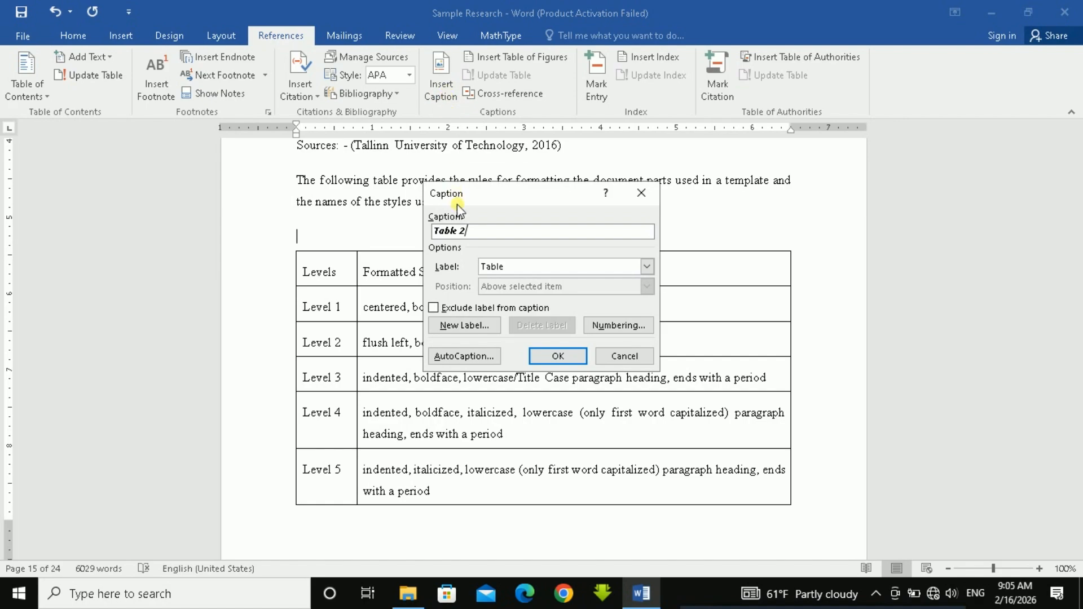
text(The five levels of headings)
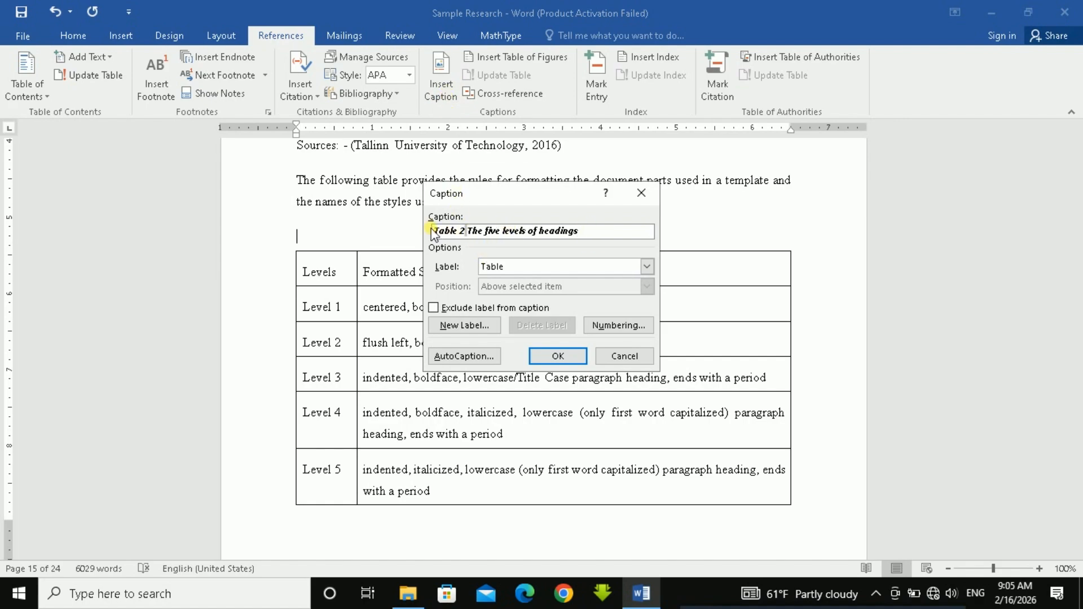
drag(473, 231, 581, 231)
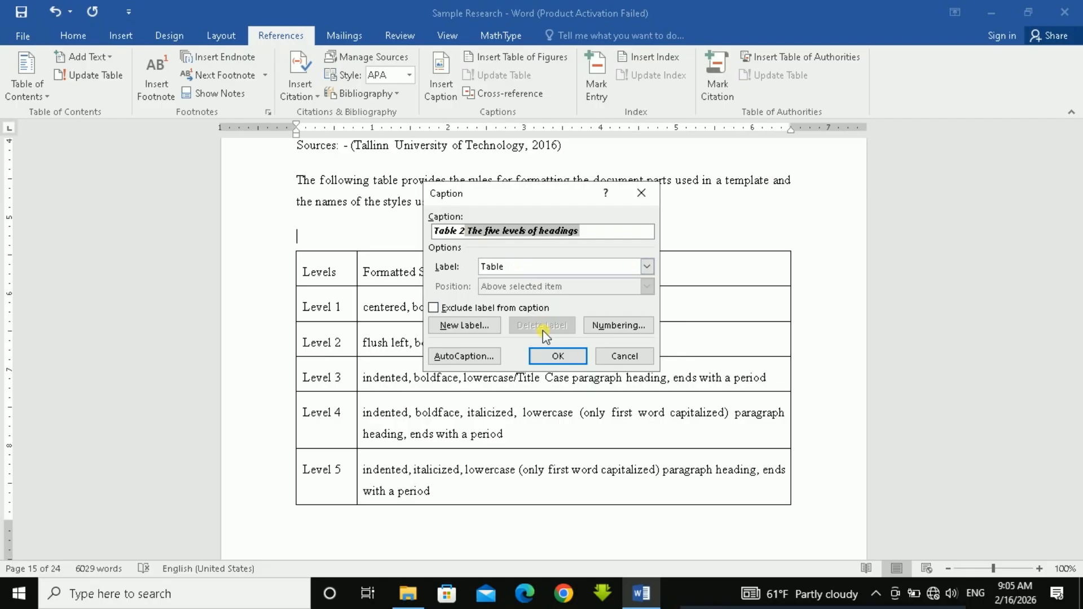
click(558, 356)
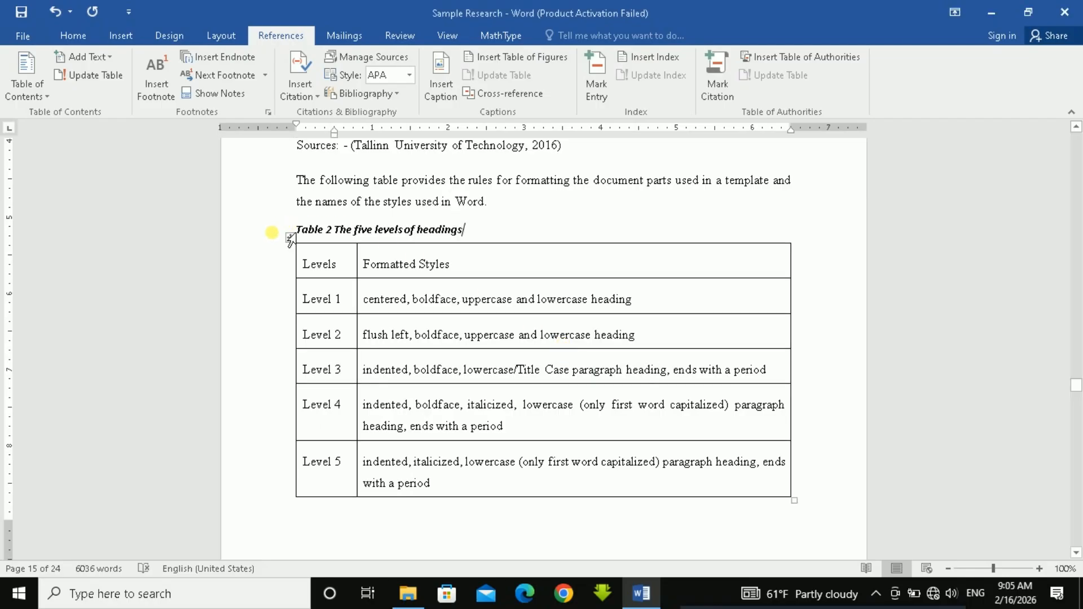
Remove the italics from the heading levels table's caption and set it to Times New Roman, size 12
click(272, 232)
click(300, 207)
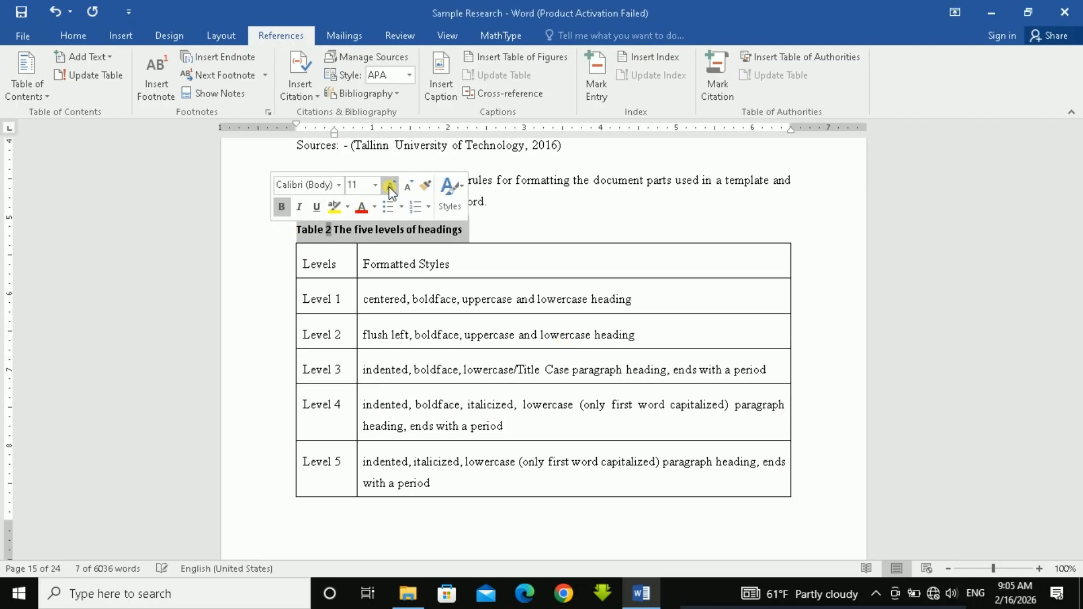
click(389, 187)
click(338, 185)
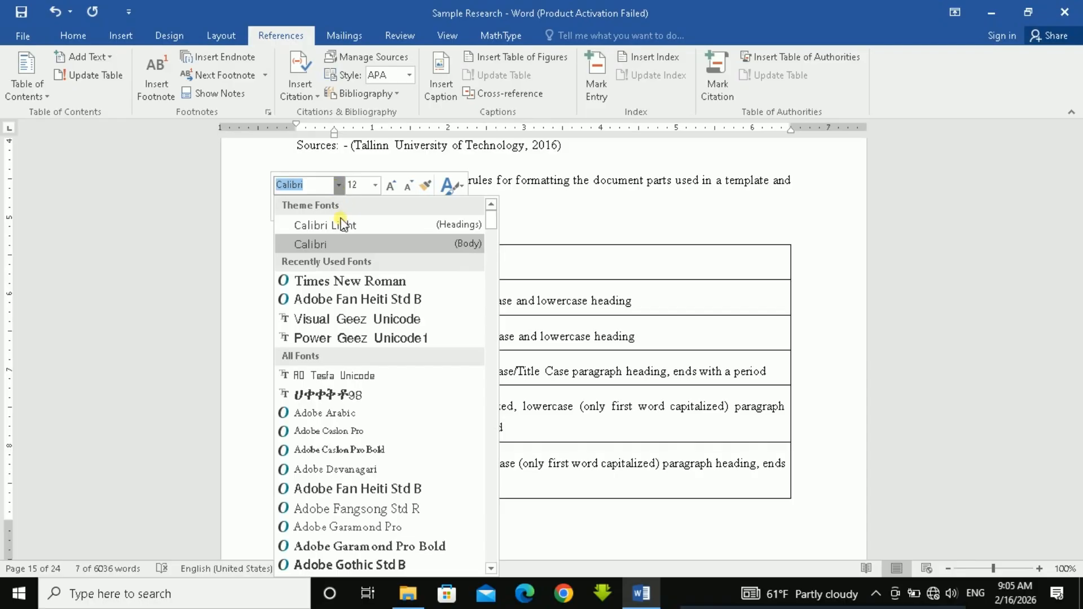
click(367, 281)
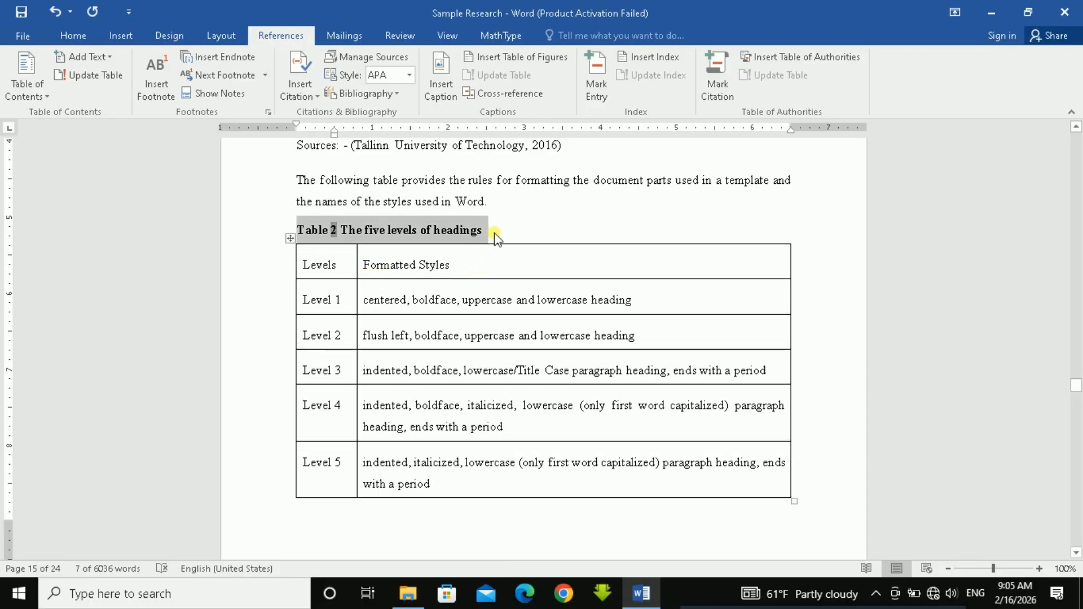
click(523, 264)
Delete the old "Figure 2-1 Relationship between variable in the word processor usage" caption, keeping one empty line below the conceptual framework diagram
scroll(454, 355, down, 15)
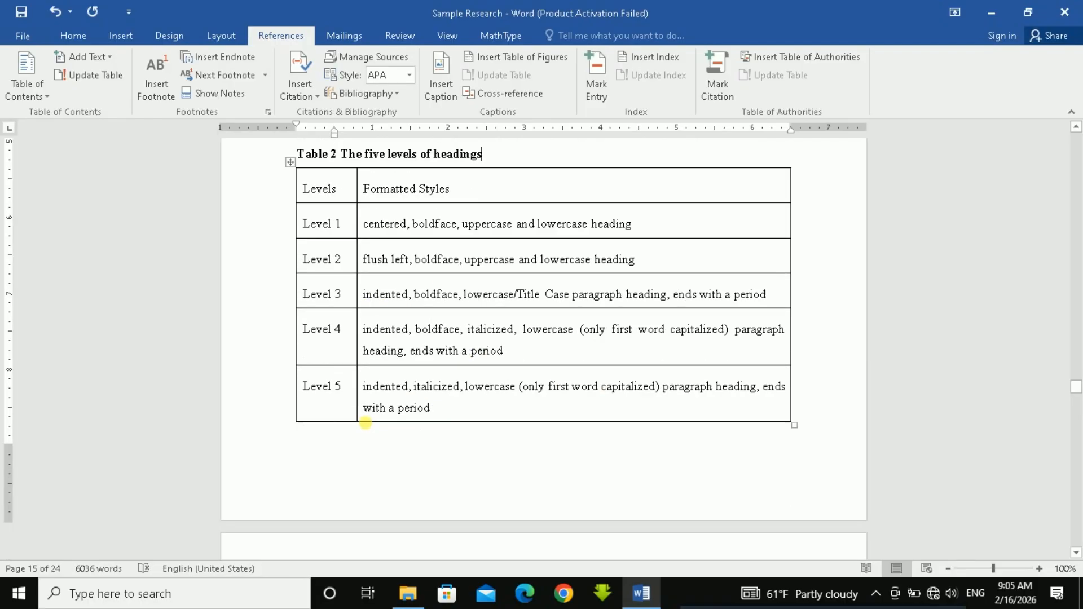
scroll(457, 346, down, 20)
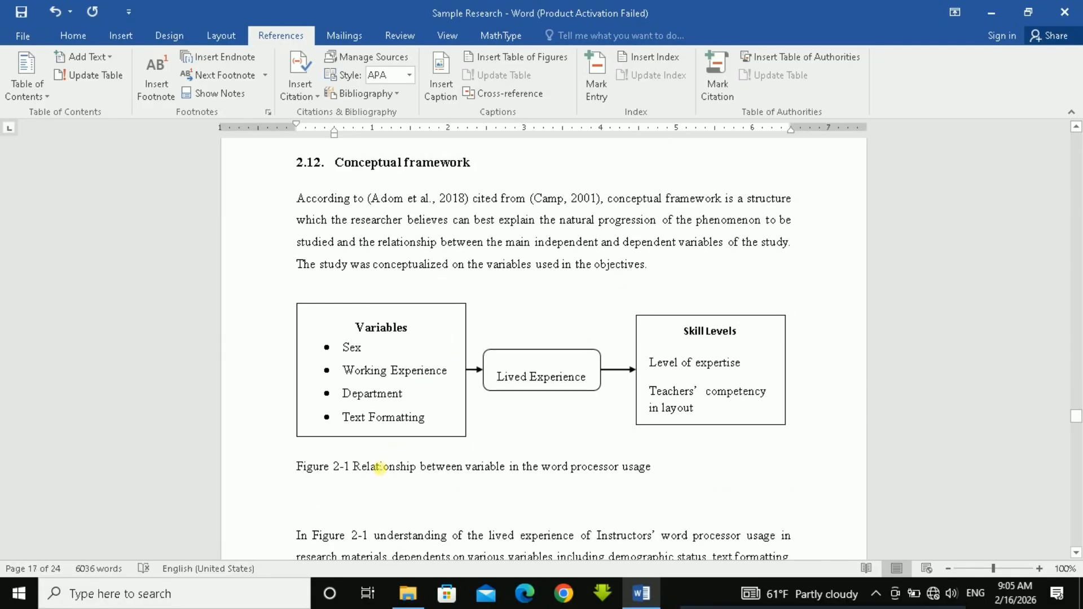
click(370, 468)
drag(360, 469, 659, 475)
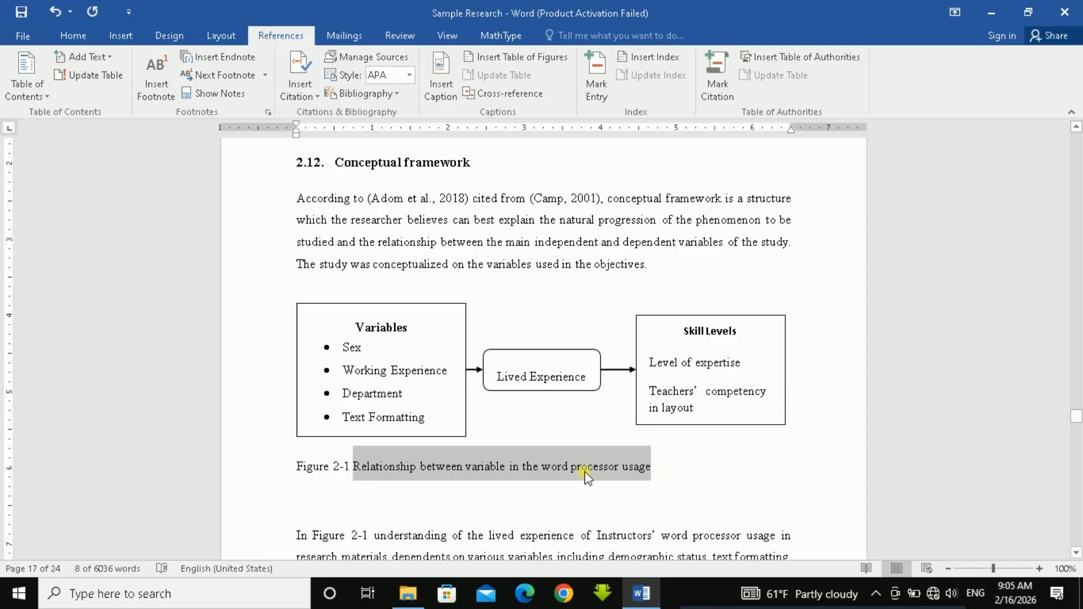
key(Delete)
drag(361, 471, 299, 469)
key(Delete)
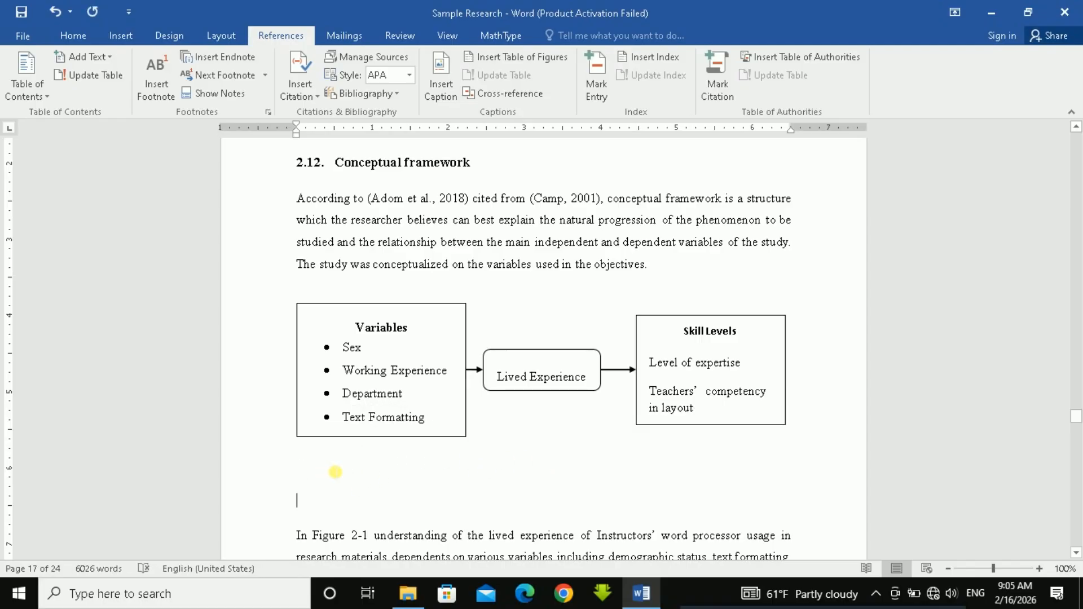
key(BackSpace)
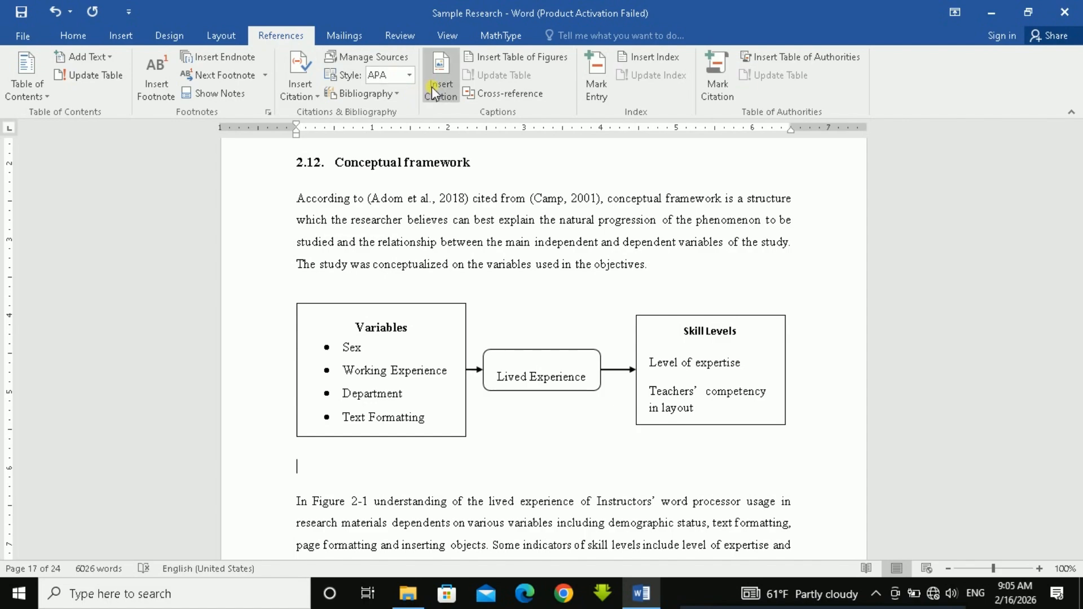
Insert a Figure-label caption below the conceptual framework diagram with the text "Relationship between variable in the word processor usage"
click(435, 92)
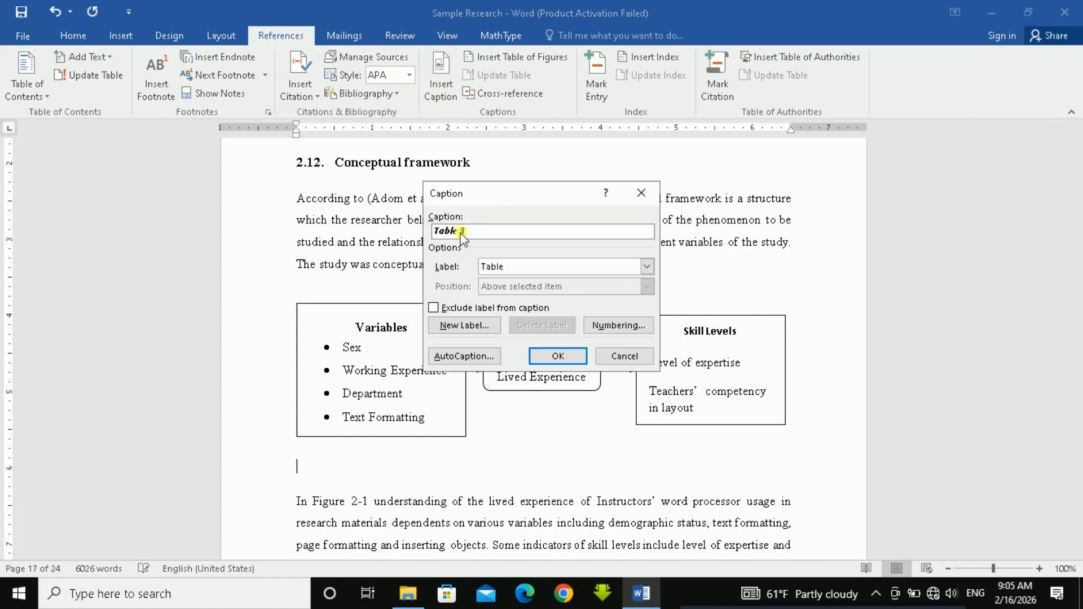
click(503, 272)
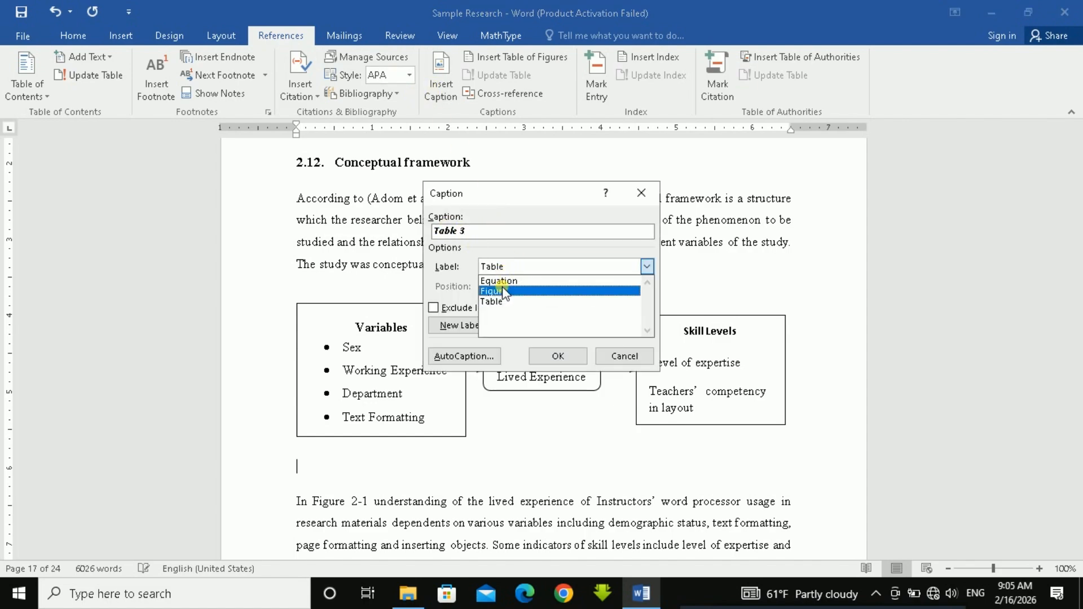
click(513, 288)
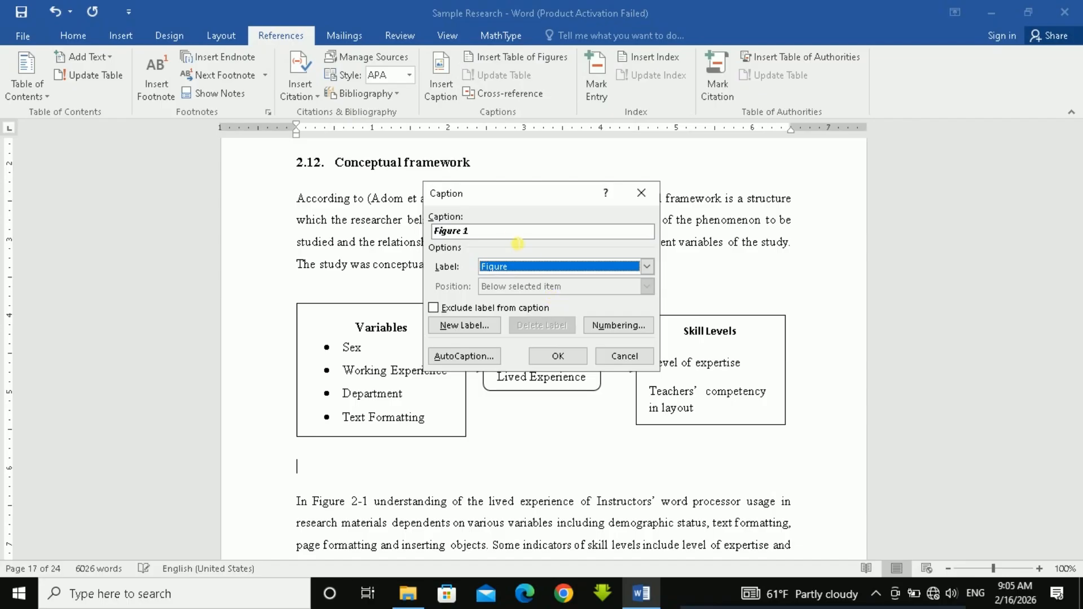
click(512, 236)
text(variable in the word processor usage)
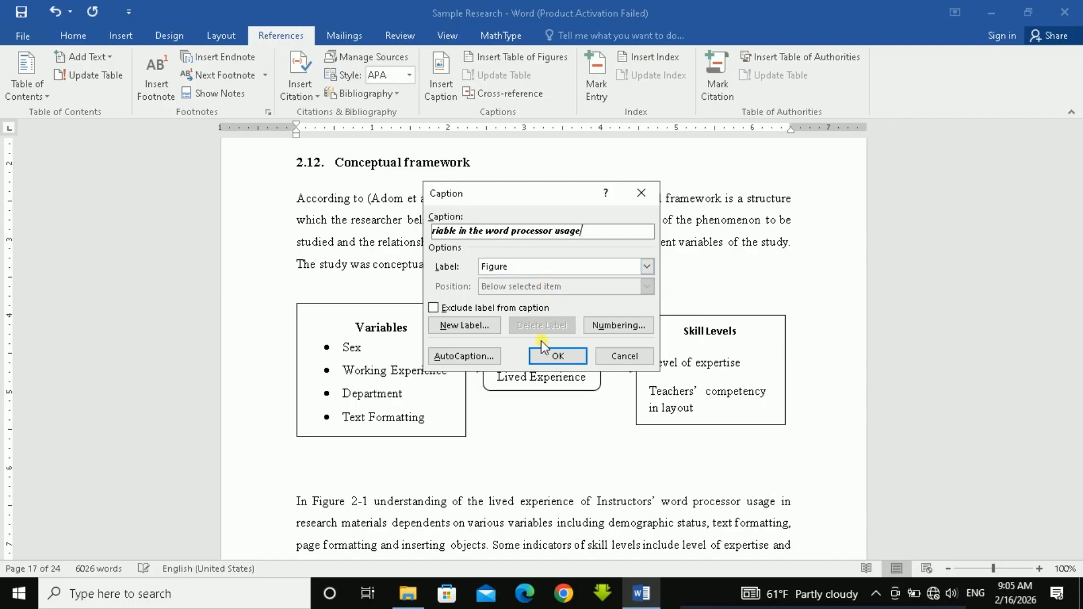
click(557, 357)
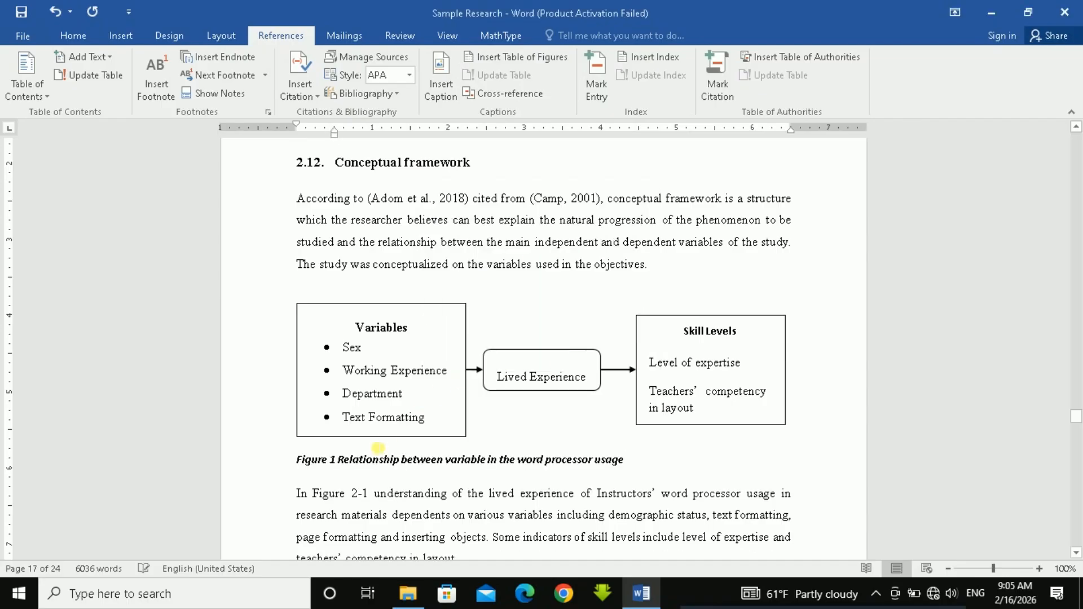
Remove the italics from the conceptual framework figure's caption and set it to Times New Roman, size 12
click(289, 474)
click(296, 439)
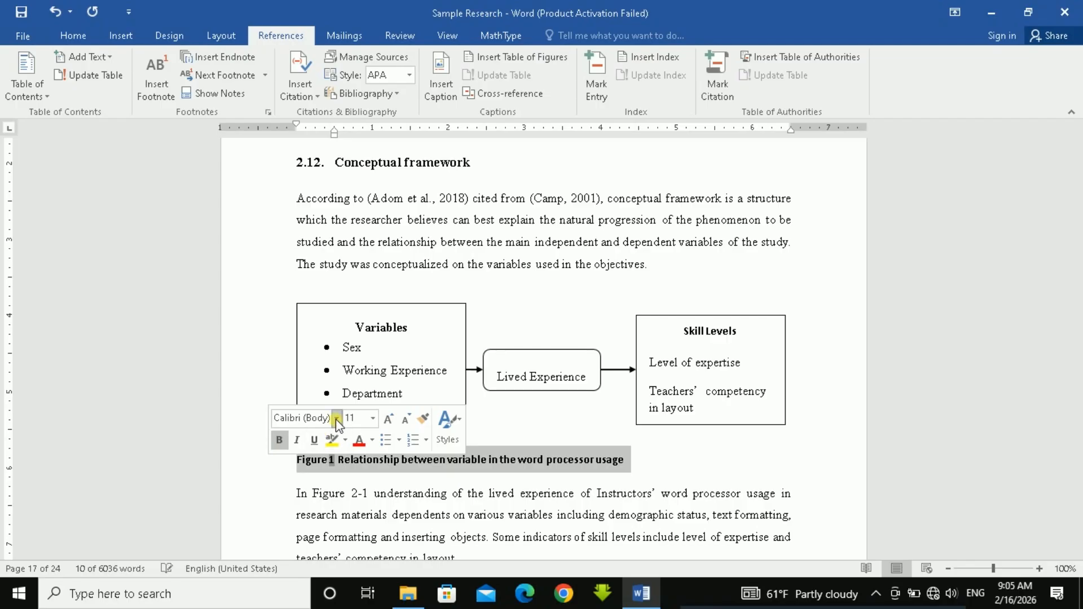
click(336, 418)
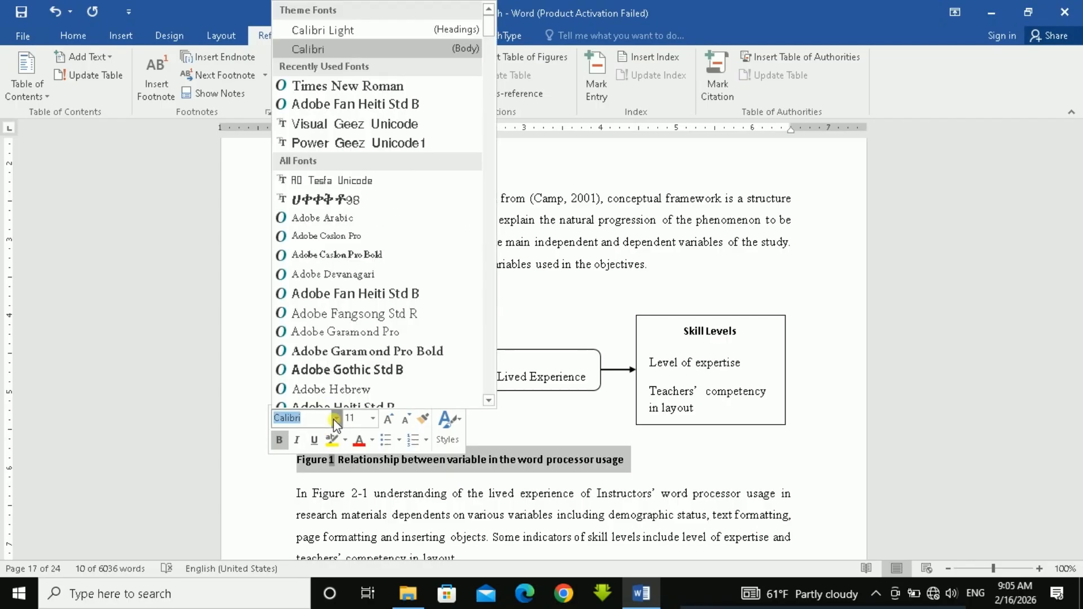
click(382, 85)
scroll(338, 316, down, 2)
click(387, 305)
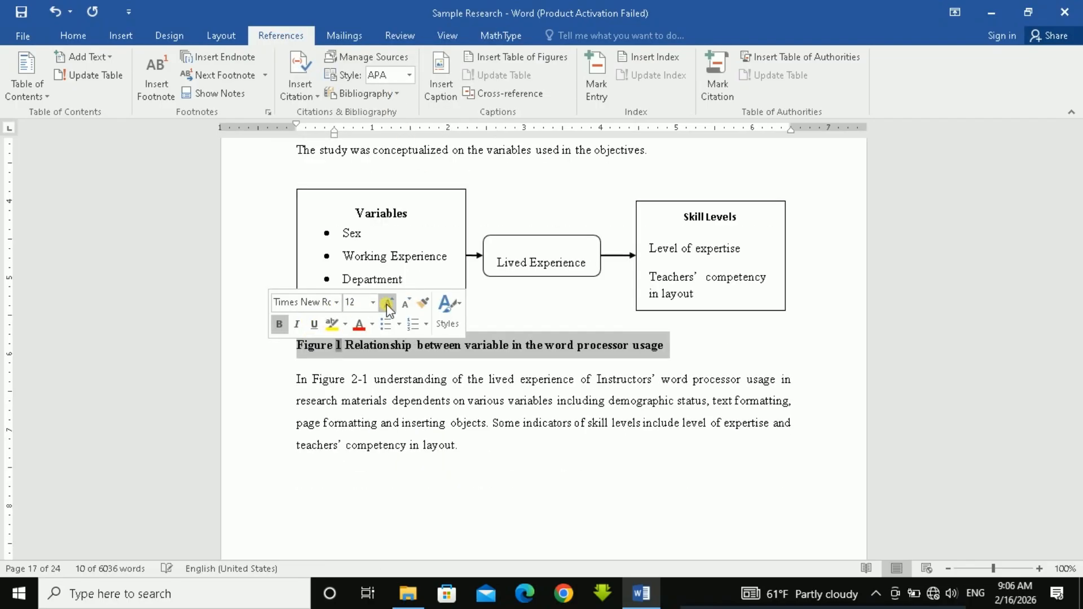
click(430, 381)
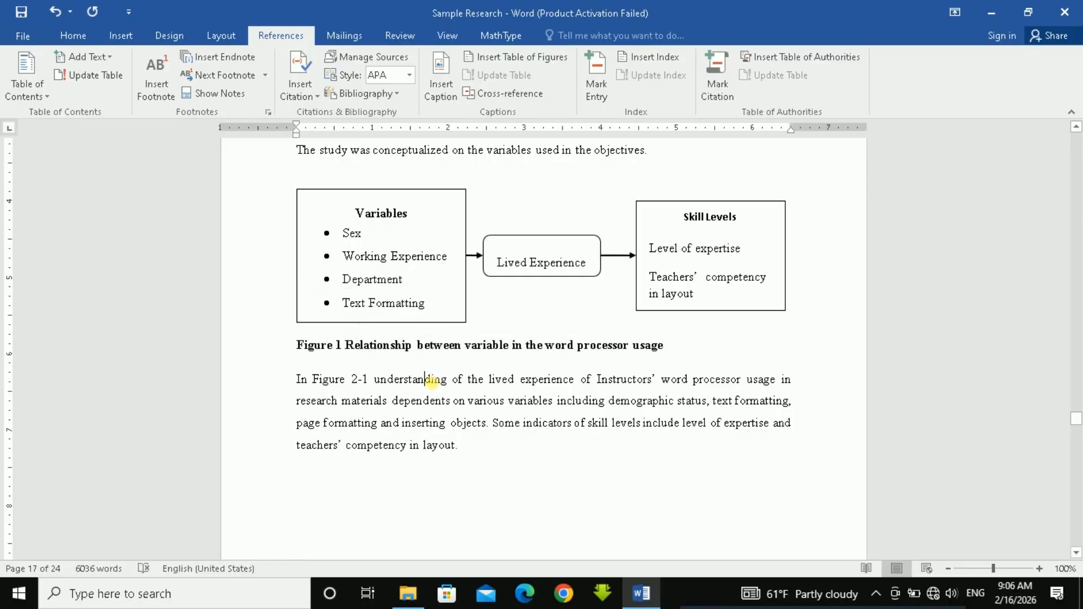
Delete the old "Table 0-1" caption in section 4.1, keeping an empty line above the population categories table
scroll(432, 383, down, 18)
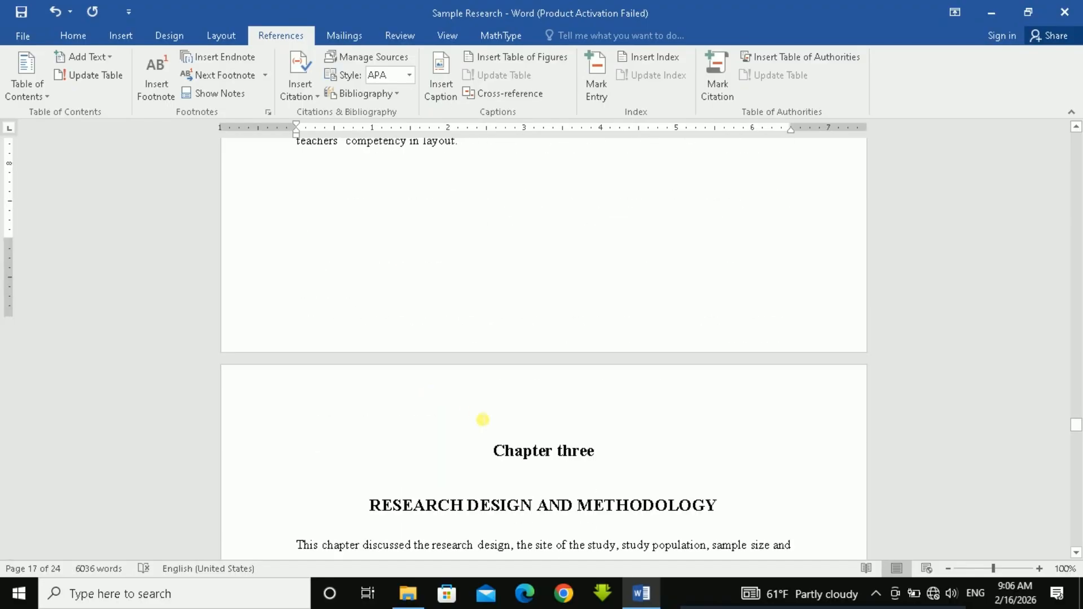
scroll(484, 415, down, 20)
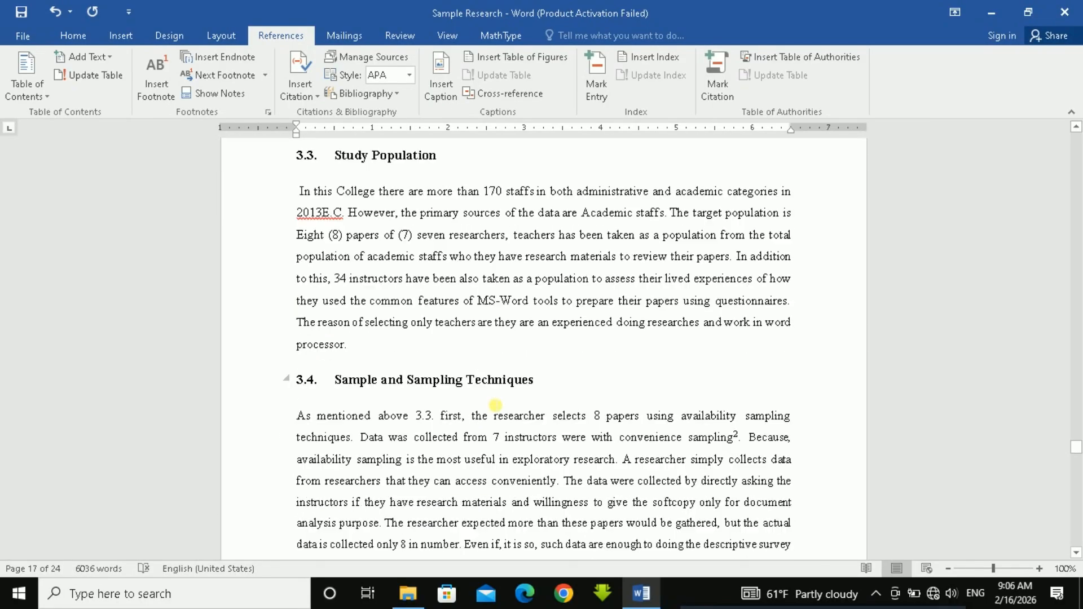
scroll(486, 395, down, 10)
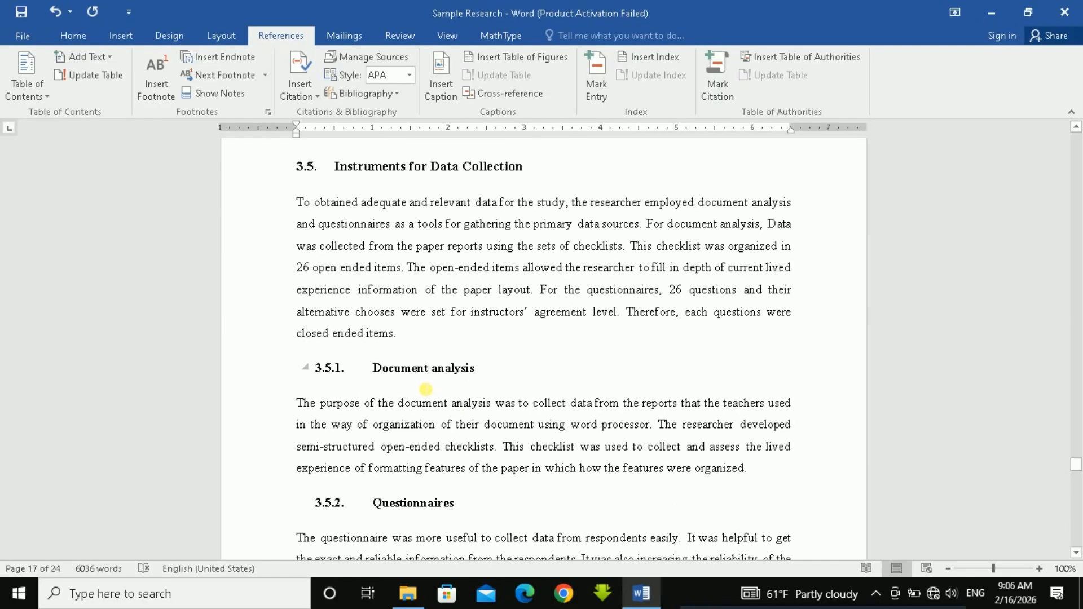
scroll(353, 369, down, 15)
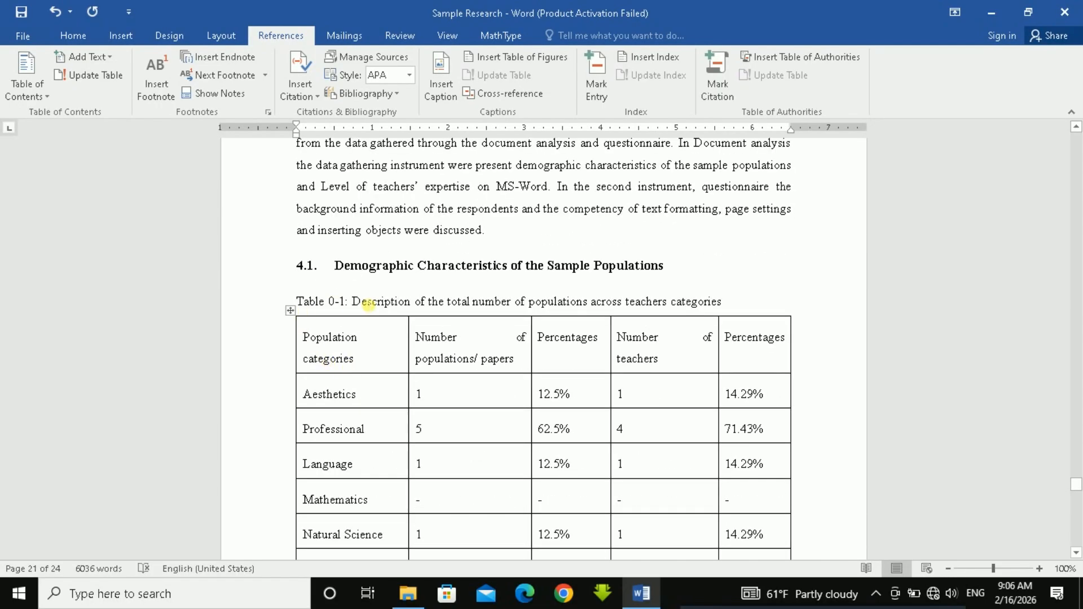
drag(358, 303, 712, 306)
key(Delete)
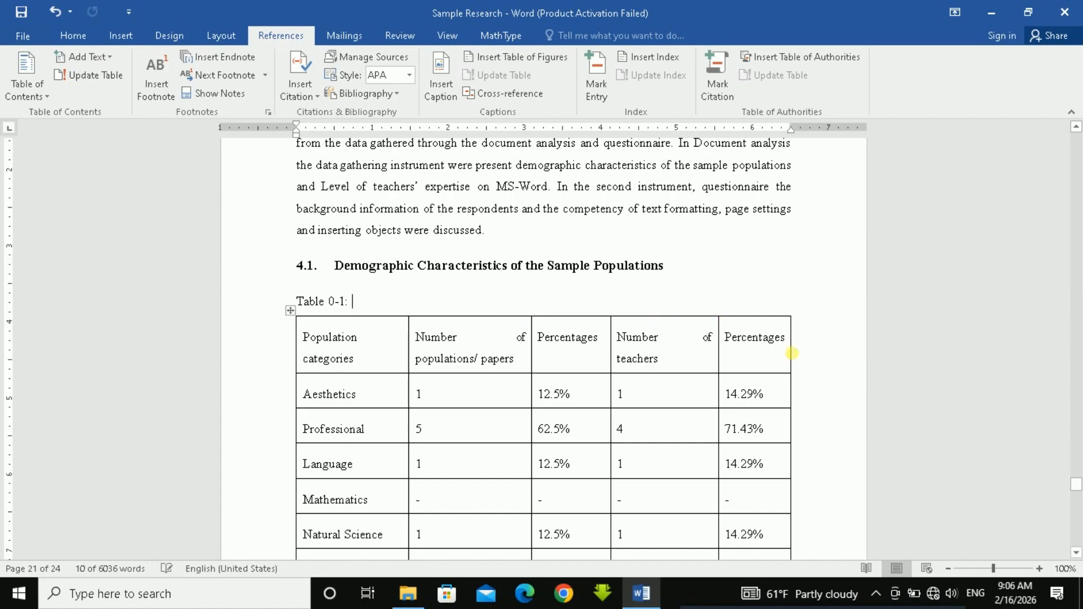
drag(353, 303, 336, 307)
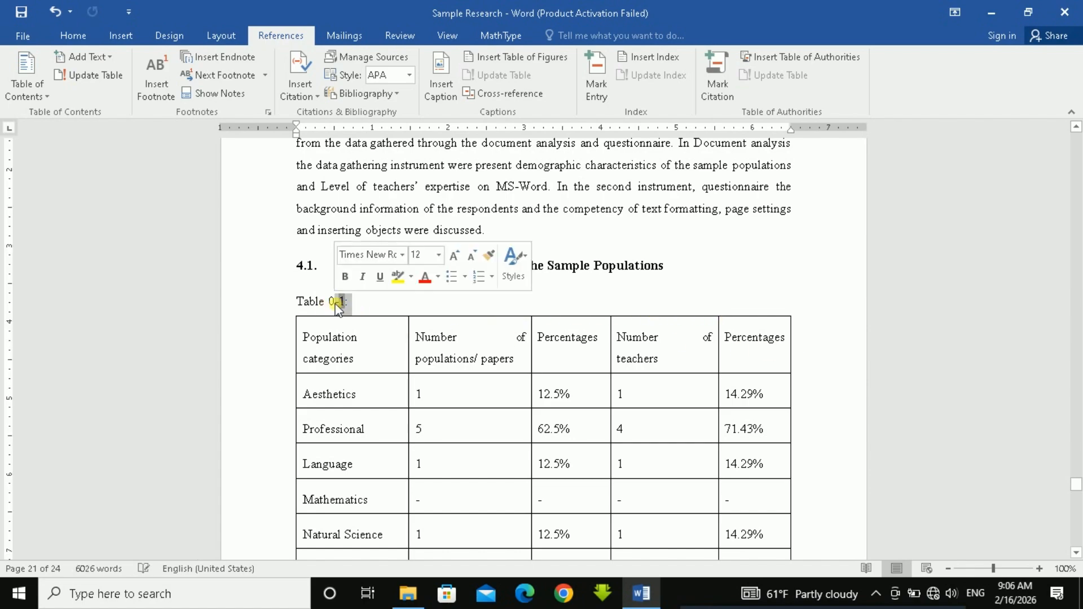
key(BackSpace)
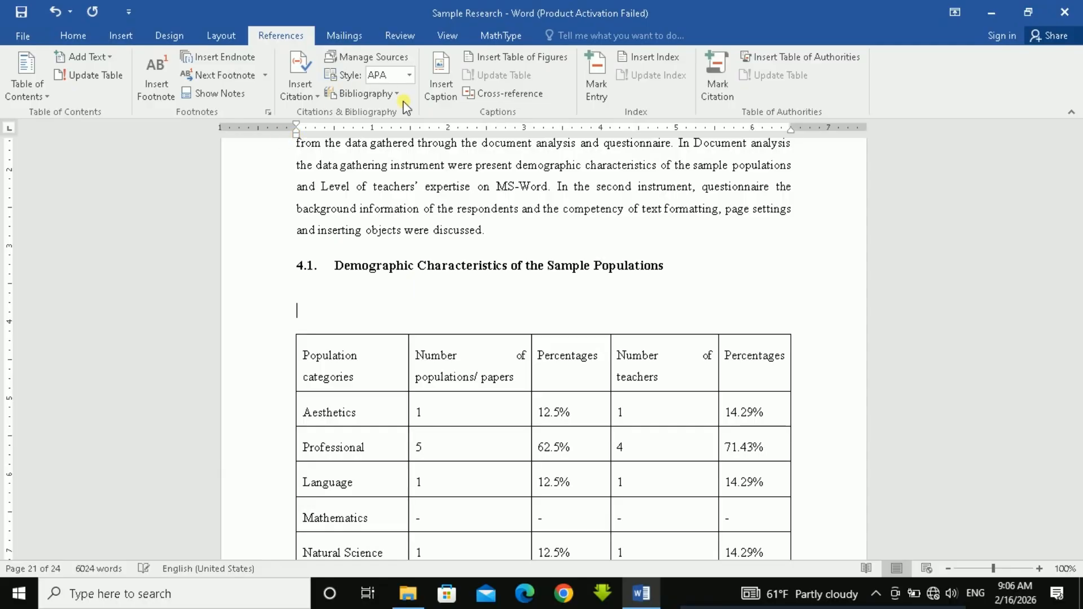
Insert a Table-label caption above the population categories table reading "Description of the total number of populations across teachers categories"
click(441, 82)
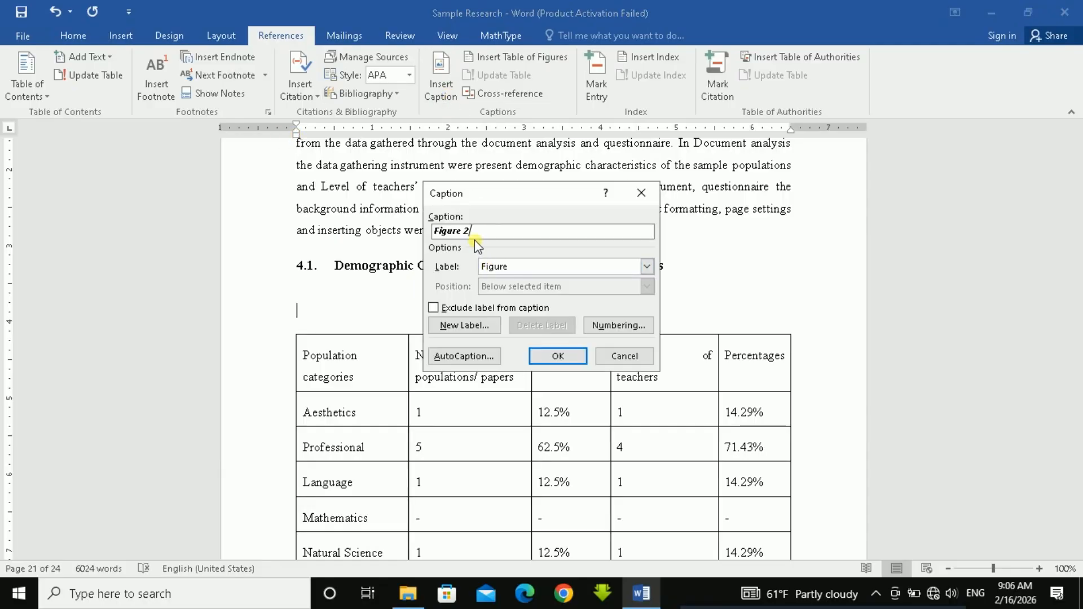
click(496, 267)
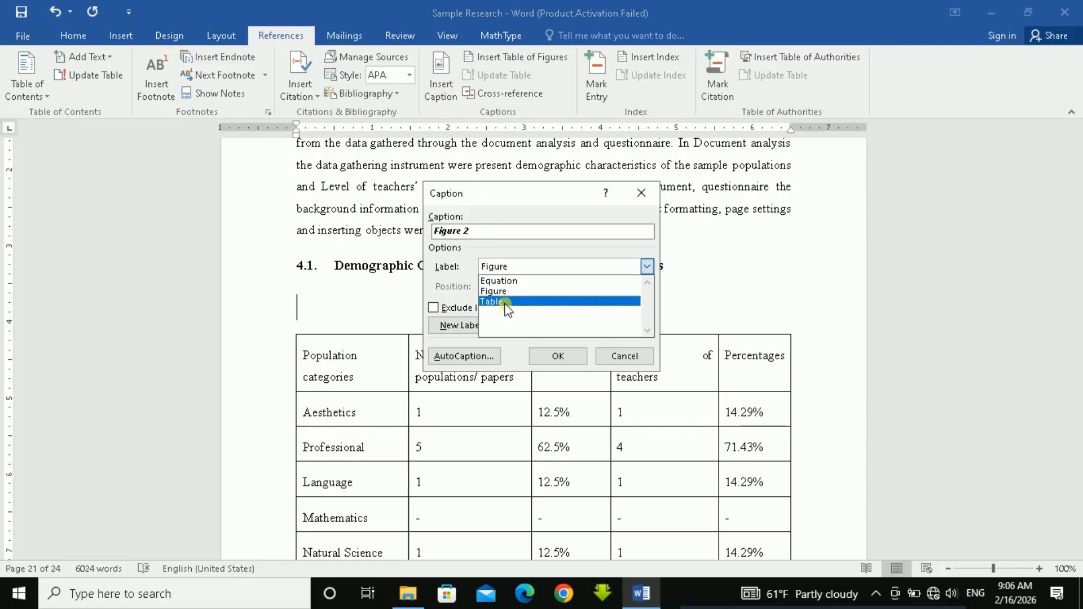
click(504, 302)
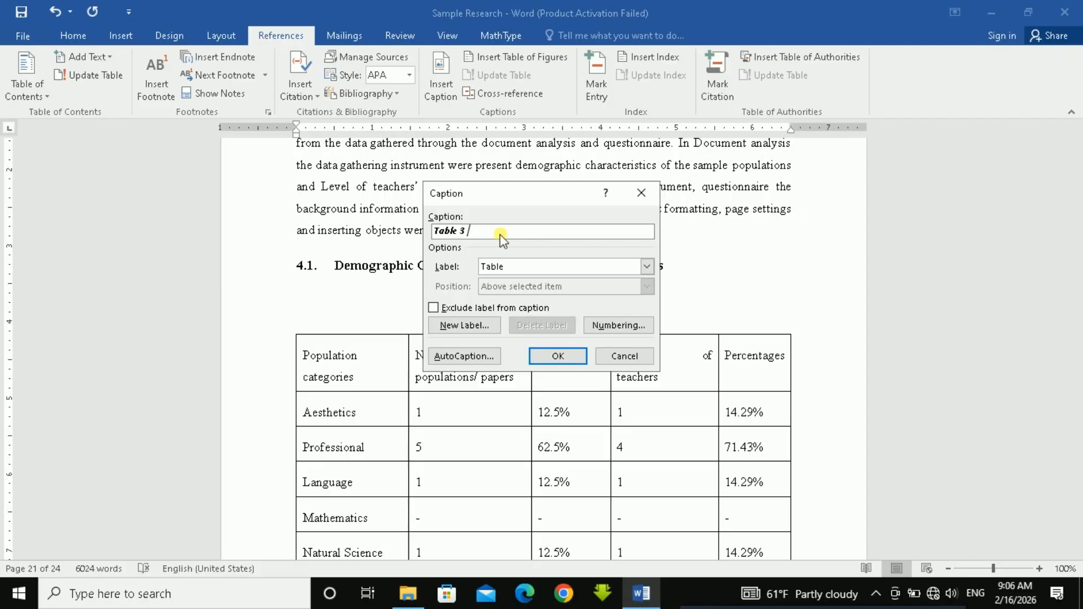
text(Description of the total number of populations across teachers categories)
click(543, 357)
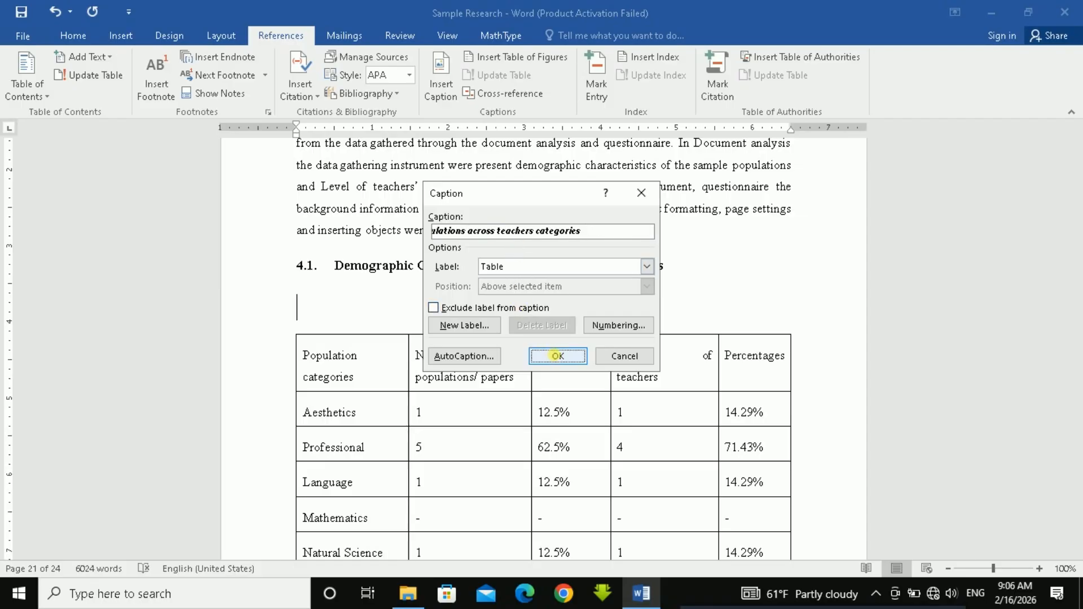
Format the population categories table's caption as Times New Roman, size 12, without italics
click(264, 302)
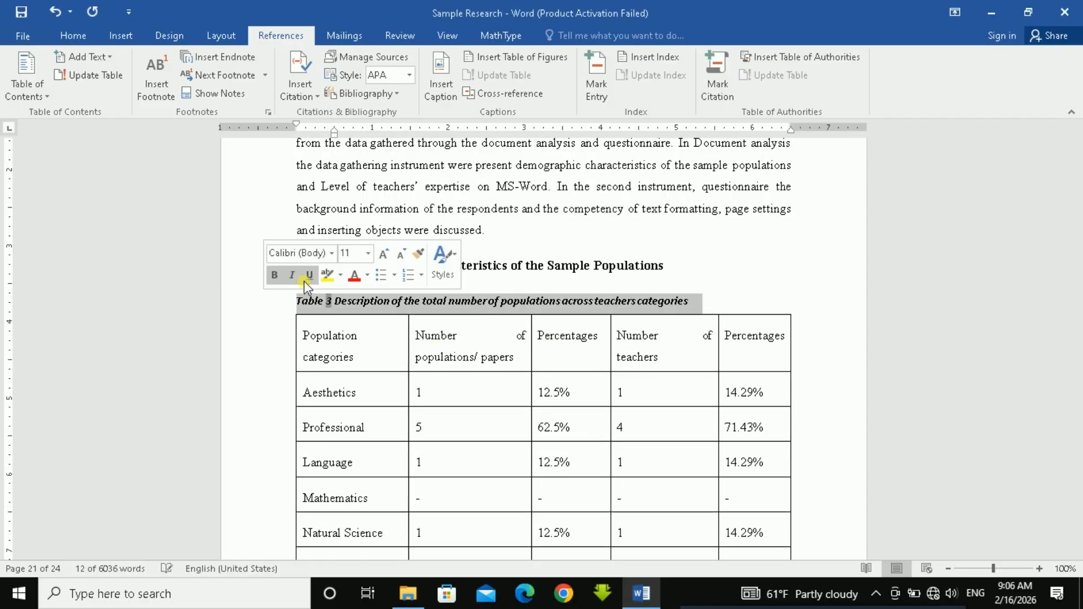
click(292, 275)
click(383, 254)
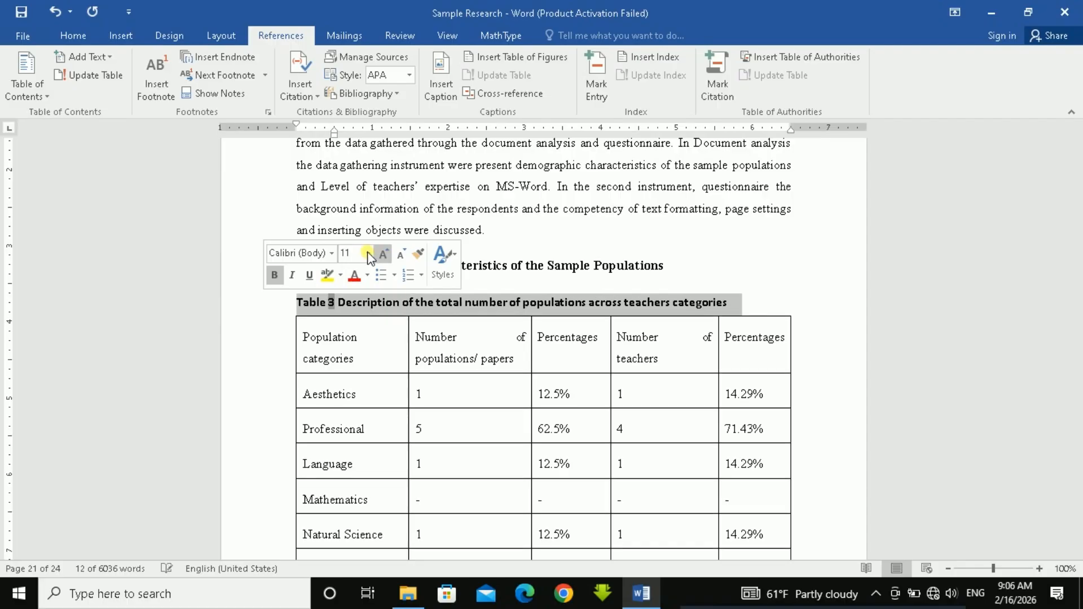
click(334, 254)
click(343, 350)
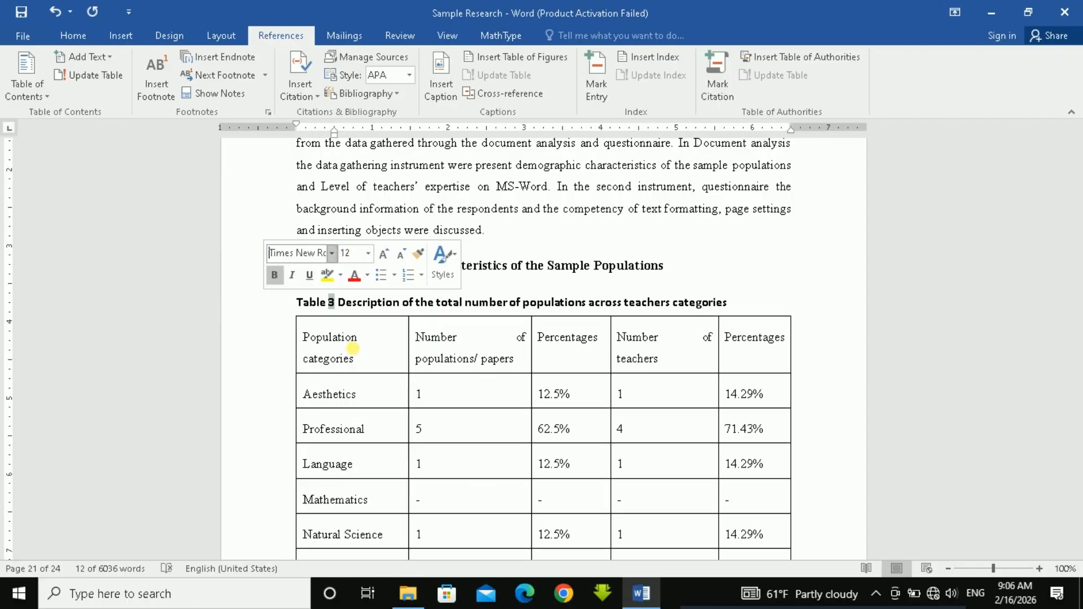
Copy the title text of the old "Table 0-2" caption in section 4.2 and delete the caption, keeping its line empty
scroll(489, 366, down, 5)
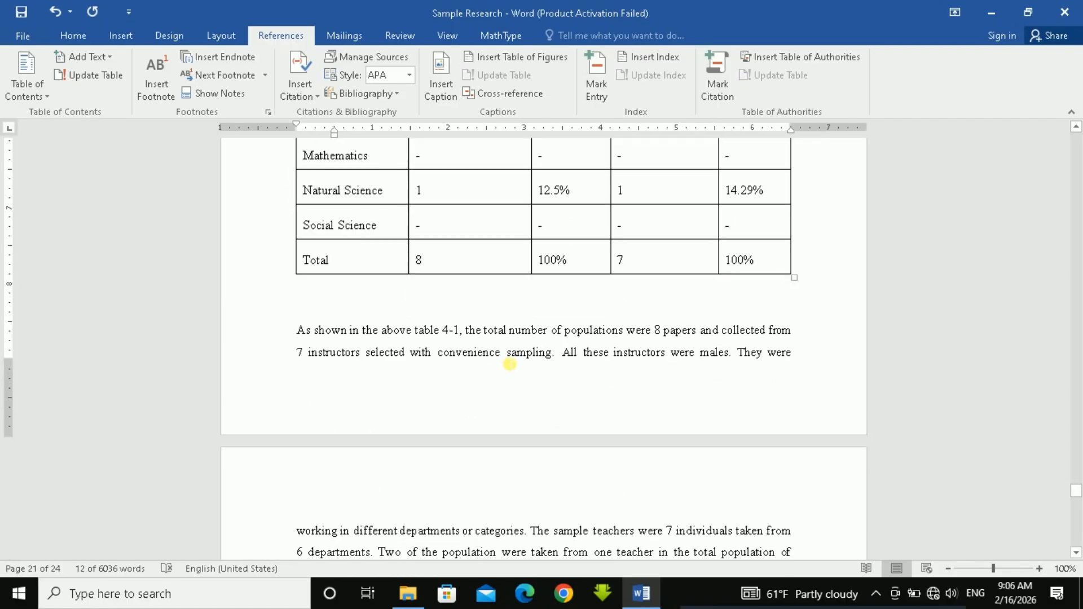
scroll(513, 361, down, 10)
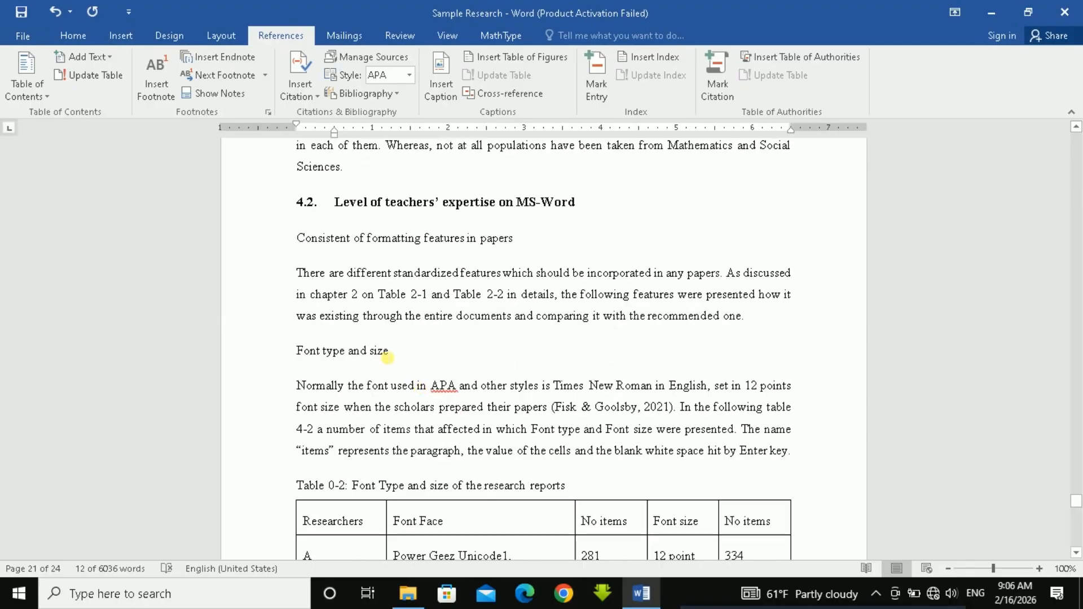
click(392, 372)
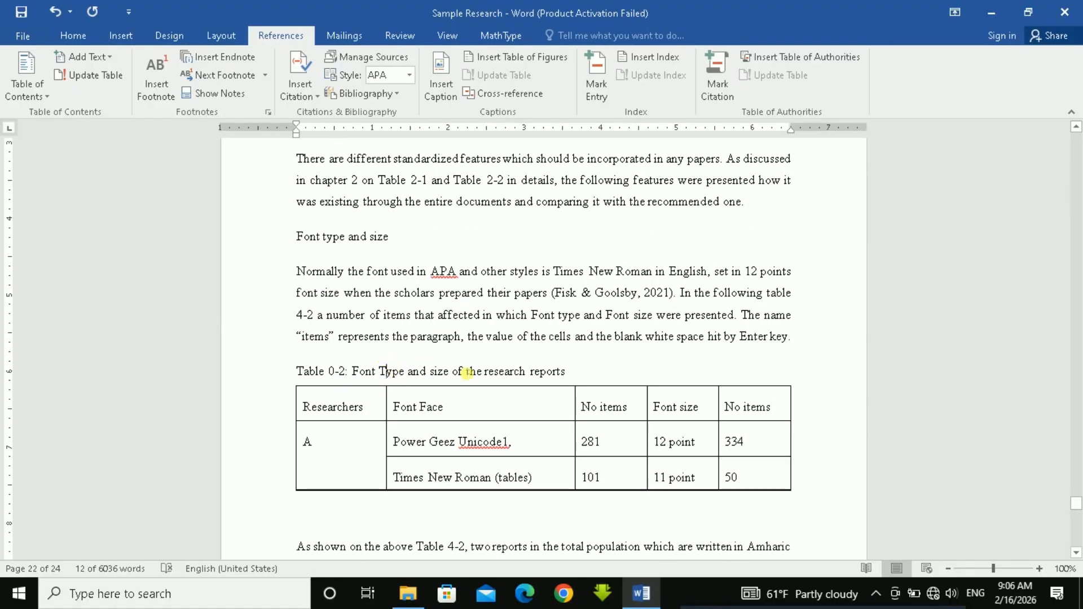
drag(462, 384, 372, 383)
key(ctrl+c)
key(Delete)
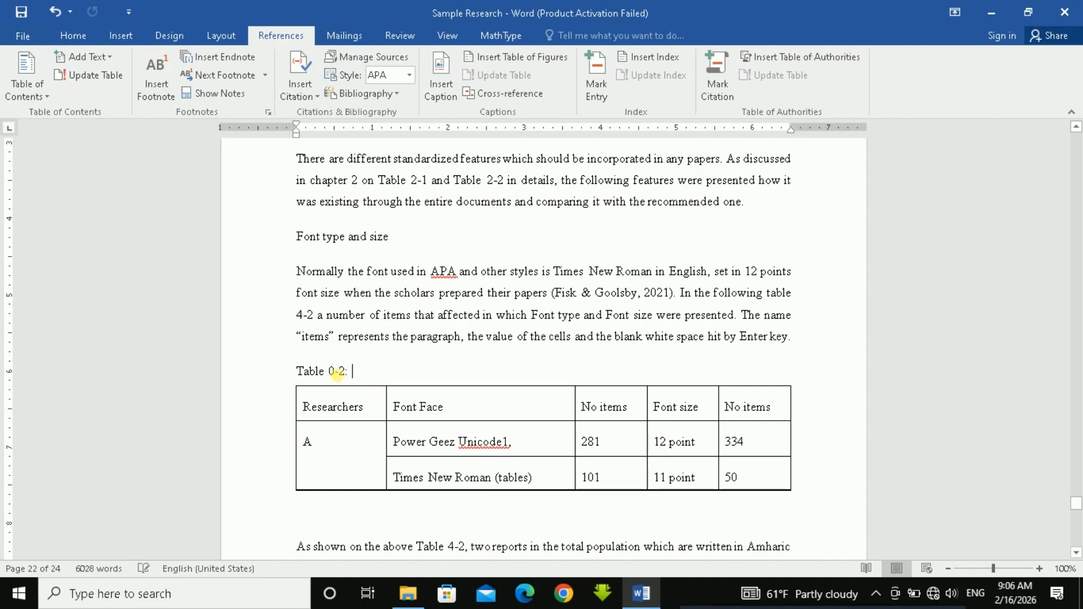
triple_click(337, 373)
key(Delete)
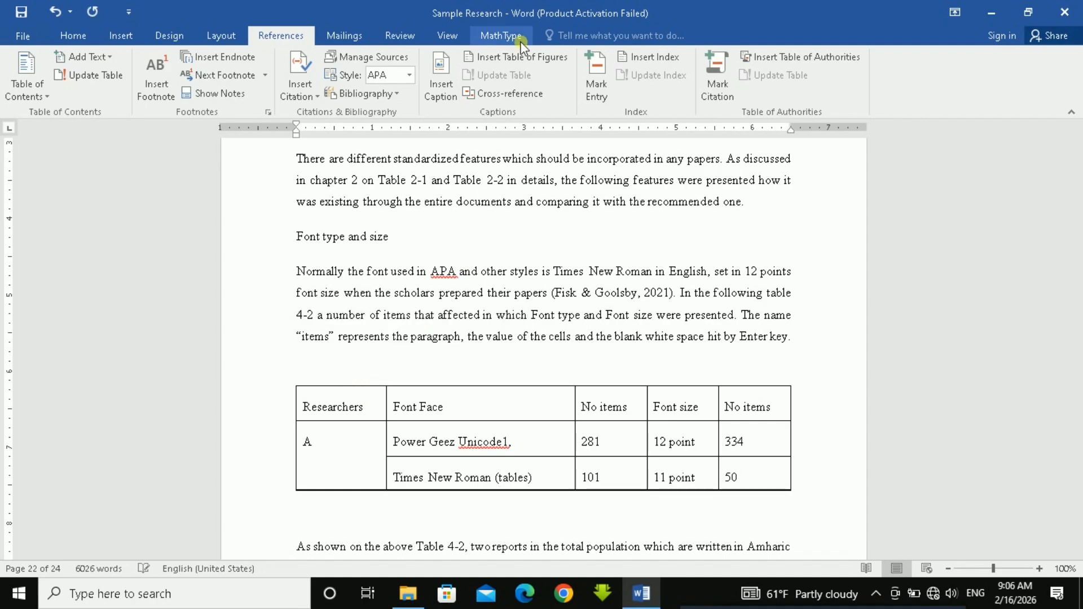
Insert a Table-label caption above the font face table with the copied text "Font Type and size of the research reports"
click(441, 79)
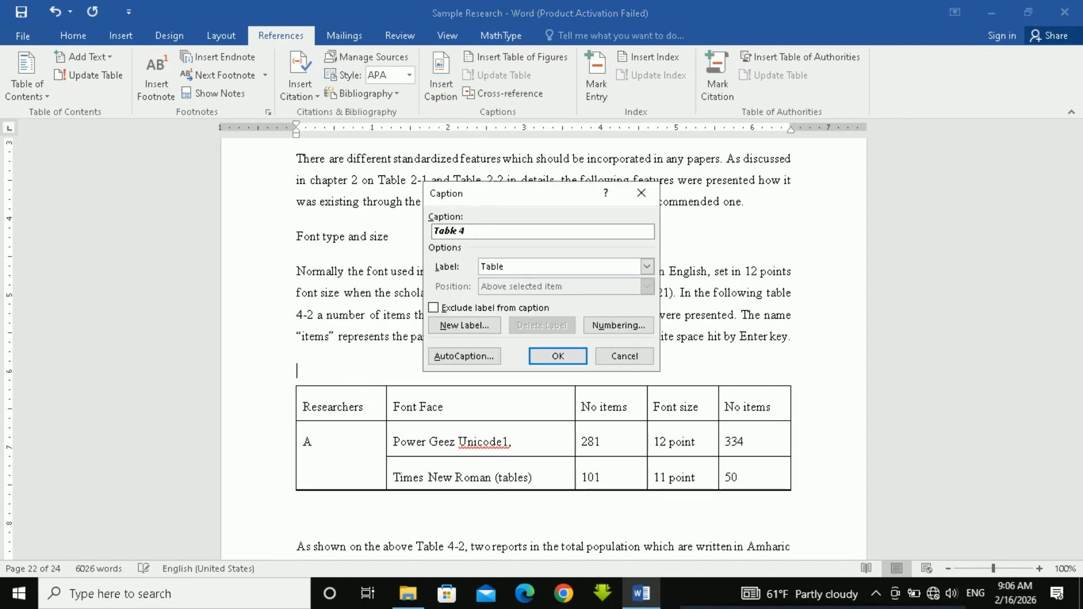
key(ctrl+v)
click(556, 355)
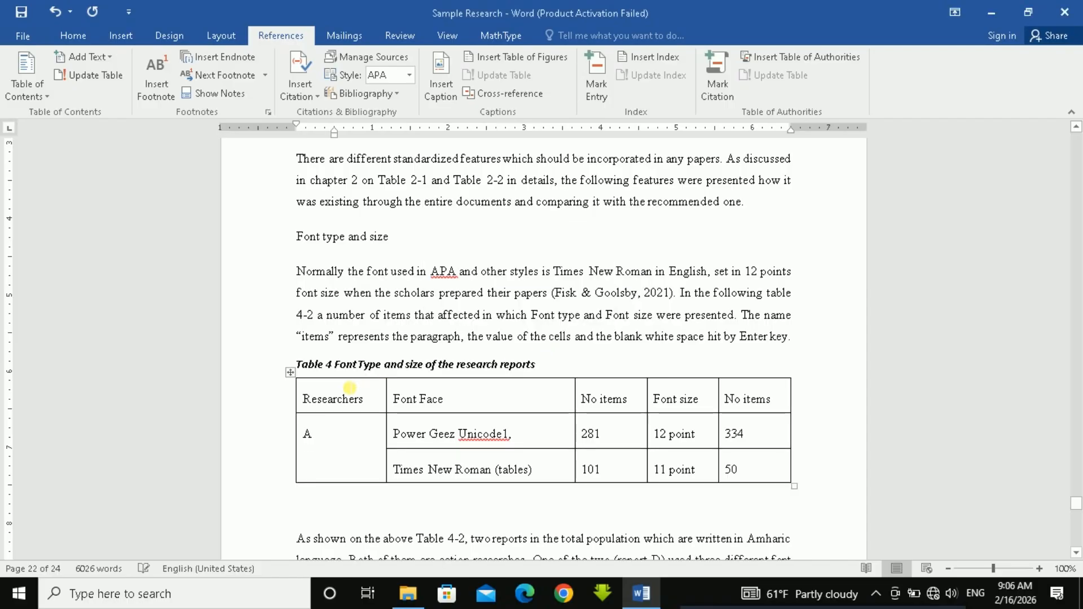
Format the font face table's caption as Times New Roman, size 12, without italics
click(279, 366)
click(290, 342)
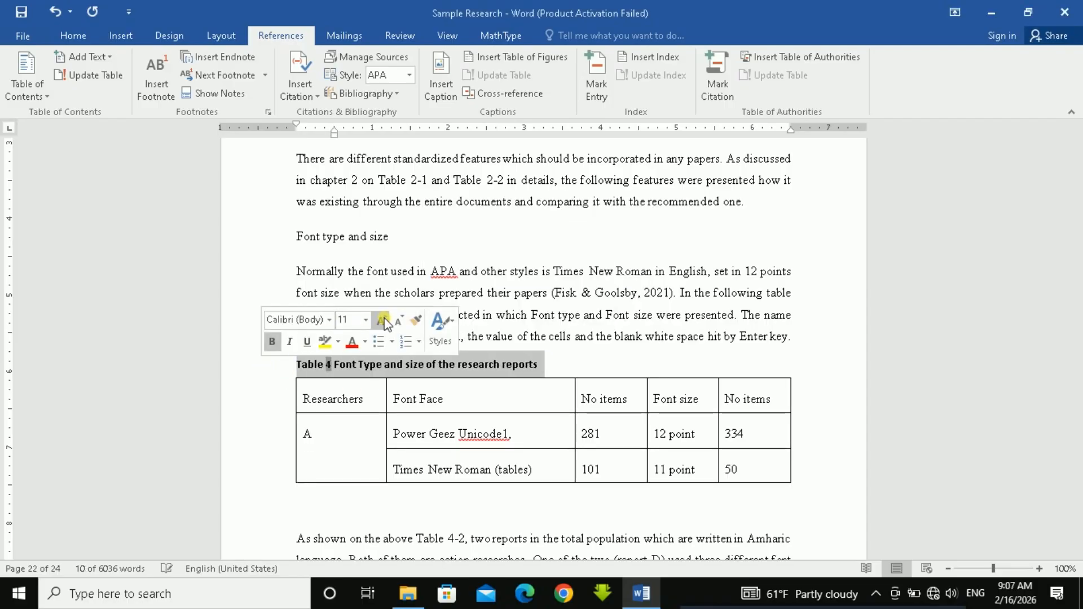
click(385, 323)
click(330, 320)
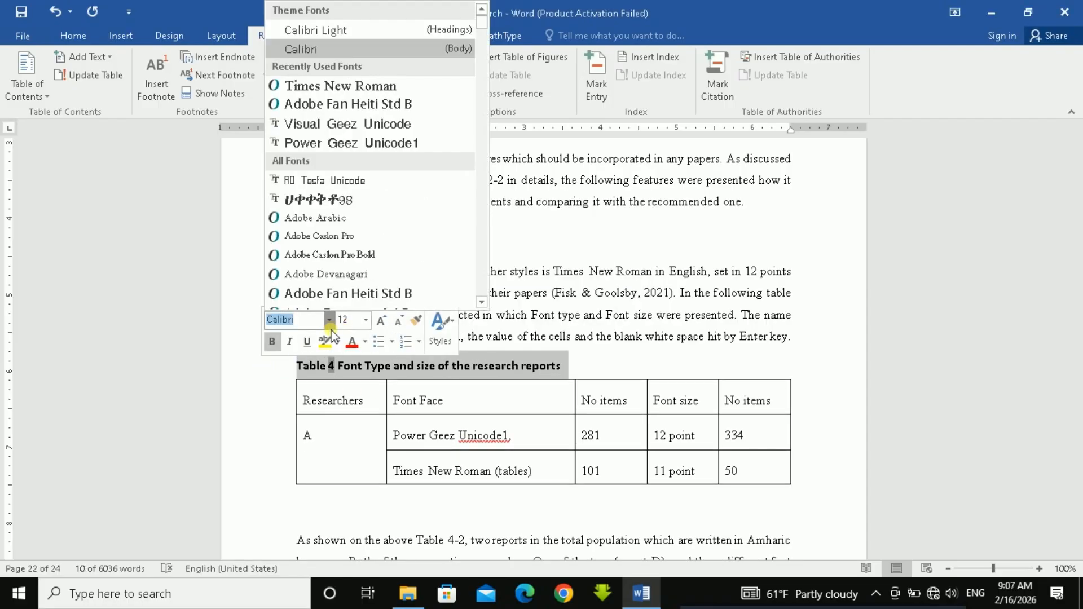
click(344, 86)
Start a table of figures under the List of Tables heading and set its entry style to Times New Roman, size 12
scroll(440, 350, down, 5)
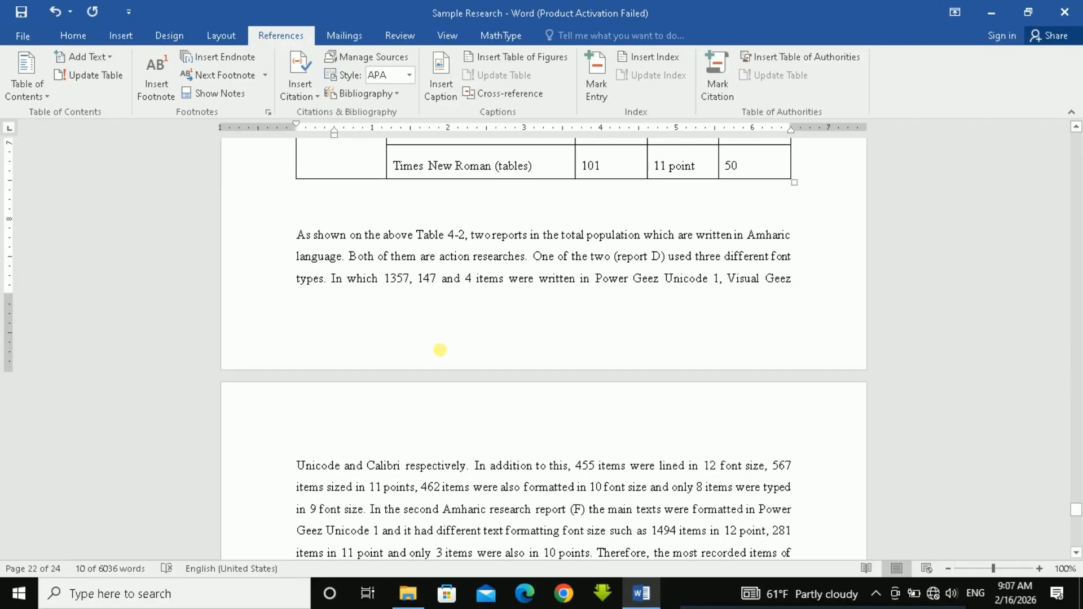
scroll(440, 349, down, 15)
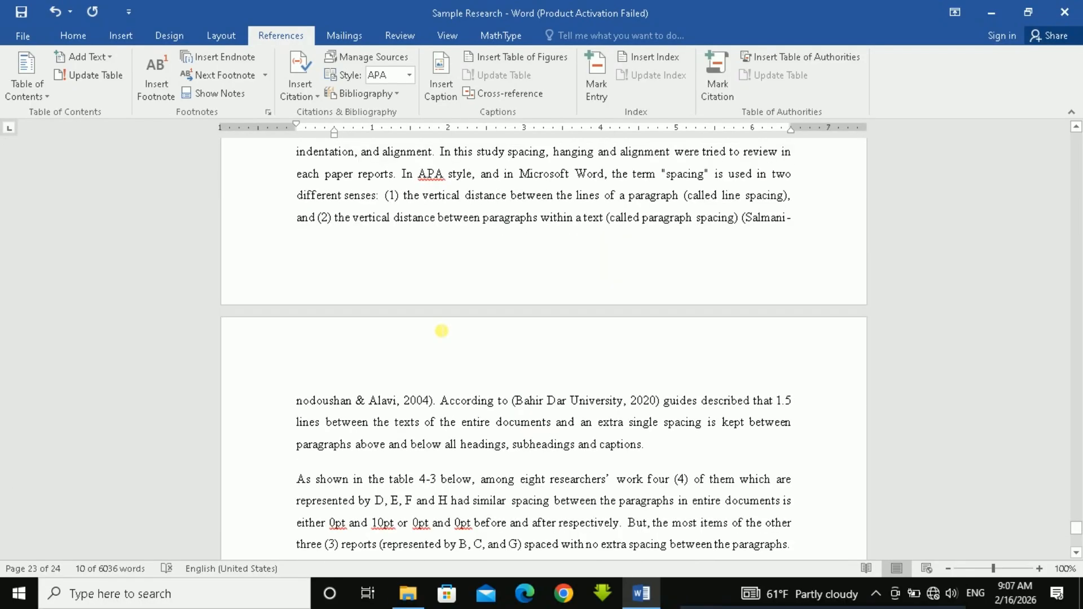
scroll(442, 331, down, 10)
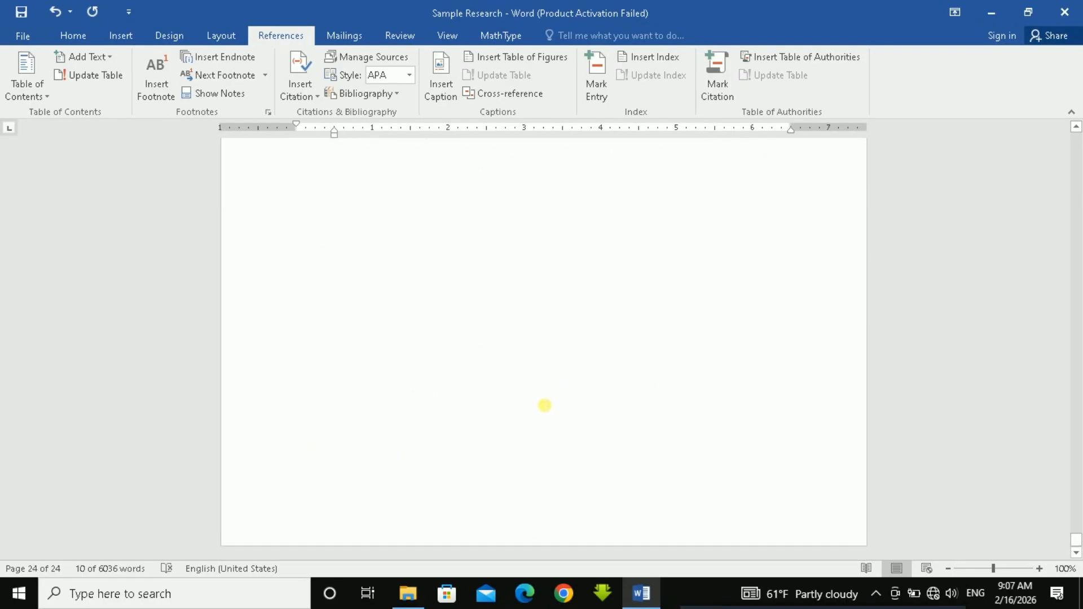
scroll(520, 331, up, 10)
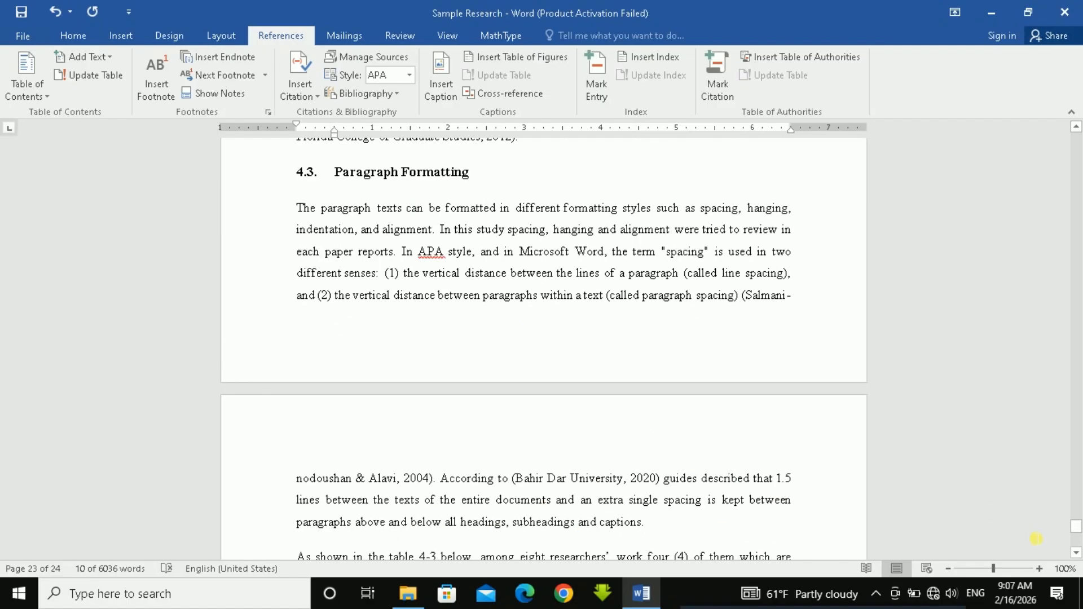
drag(1076, 530, 1077, 178)
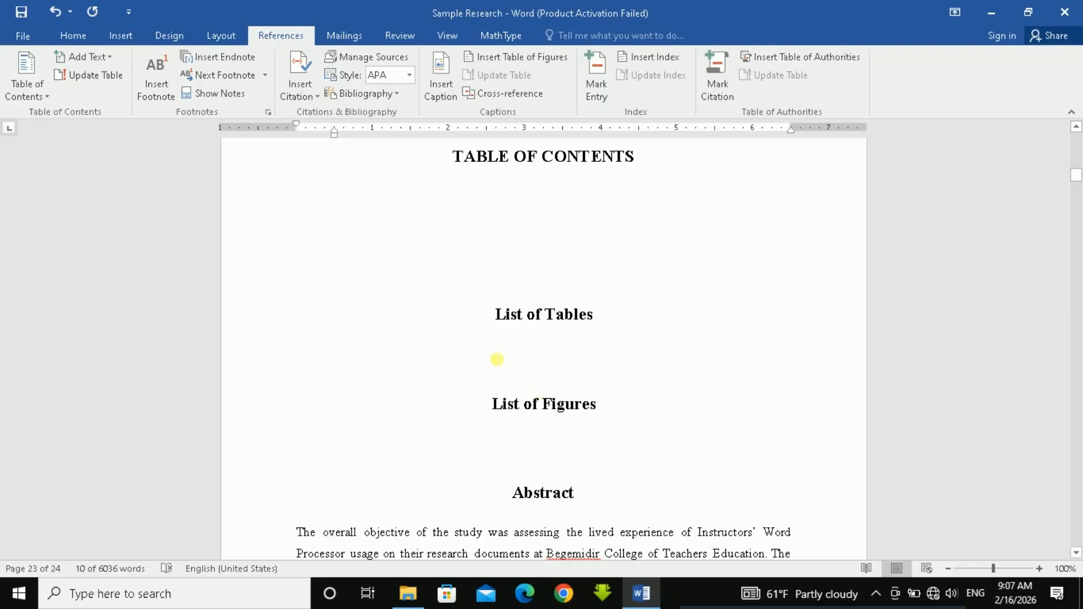
click(497, 359)
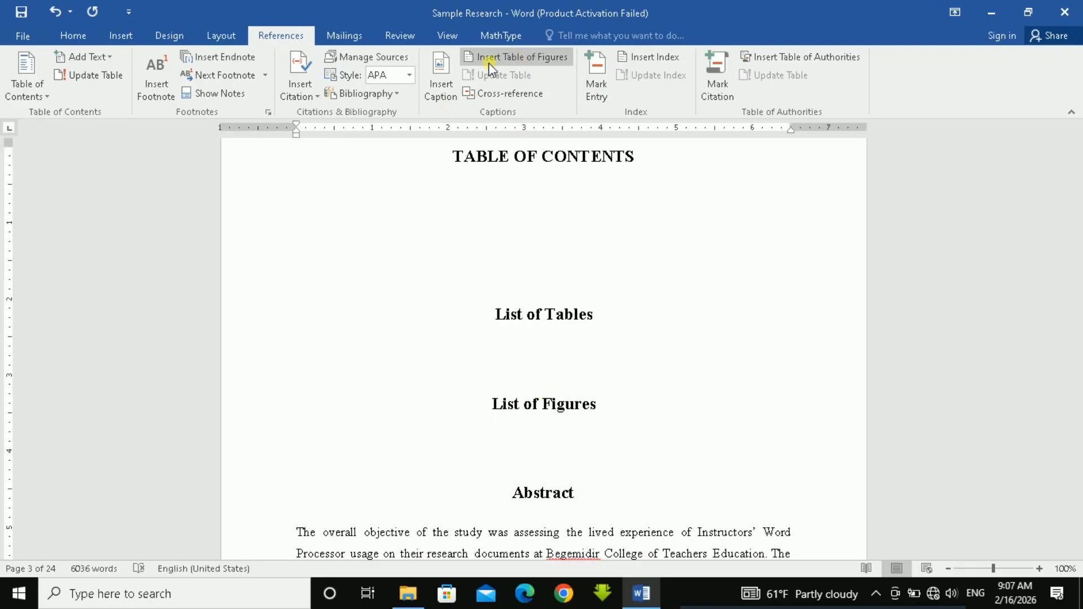
click(545, 58)
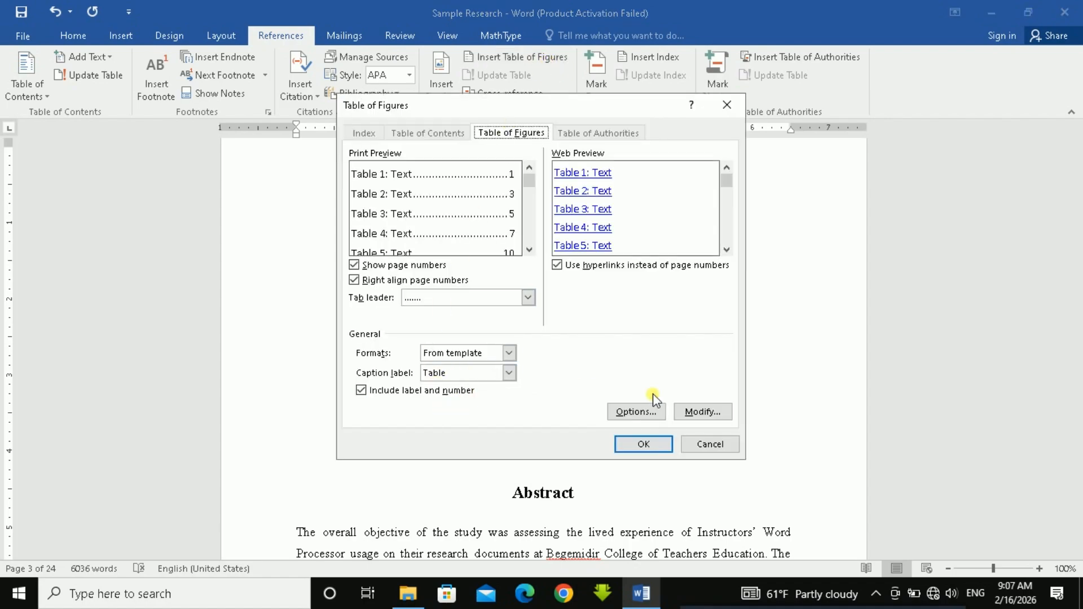
click(702, 412)
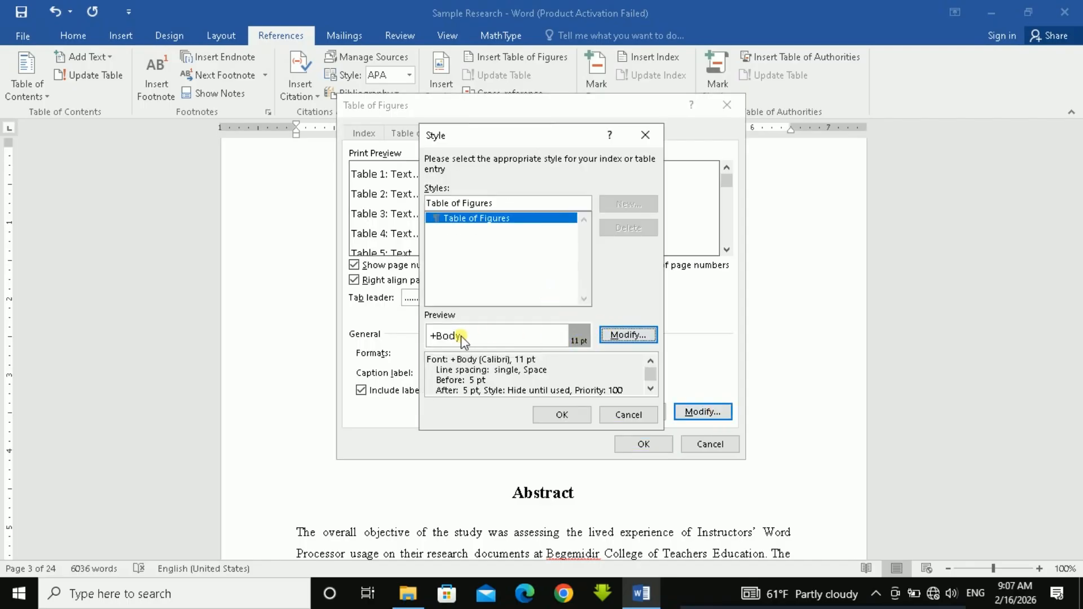
click(620, 335)
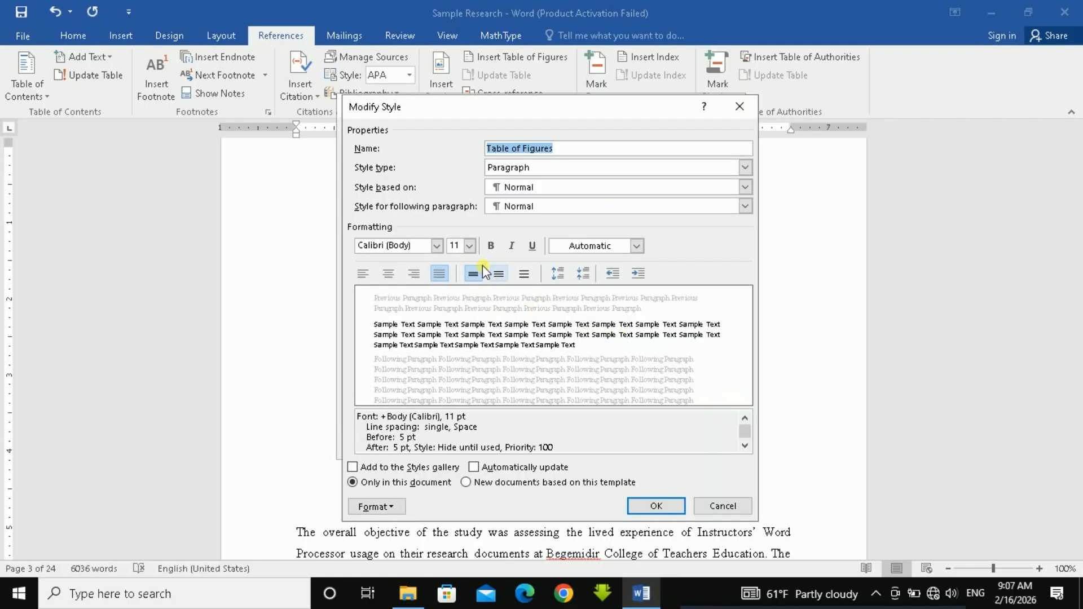
click(436, 246)
click(414, 298)
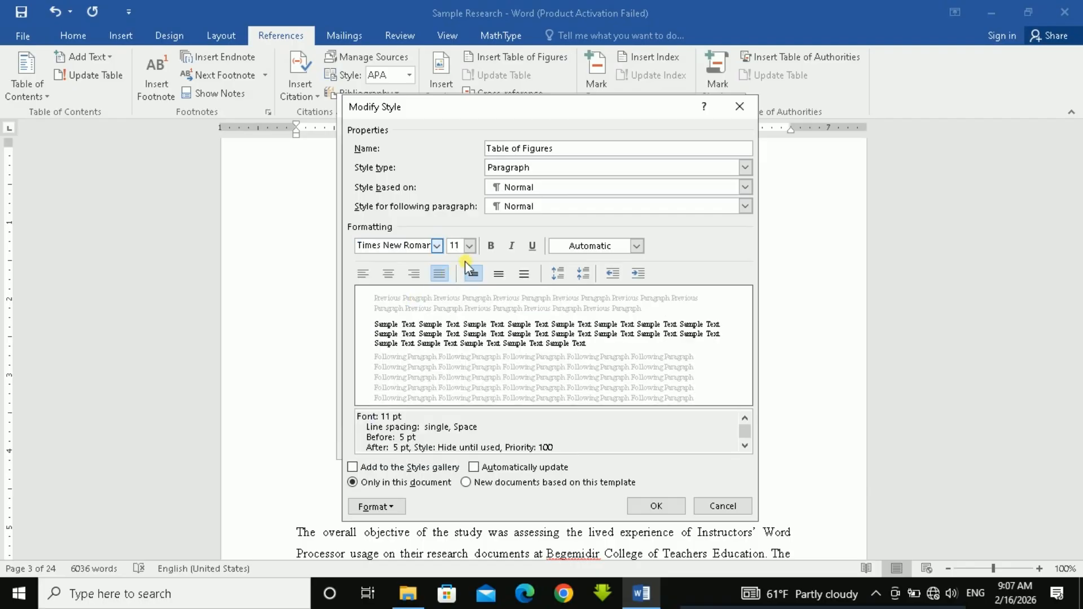
click(470, 246)
click(455, 300)
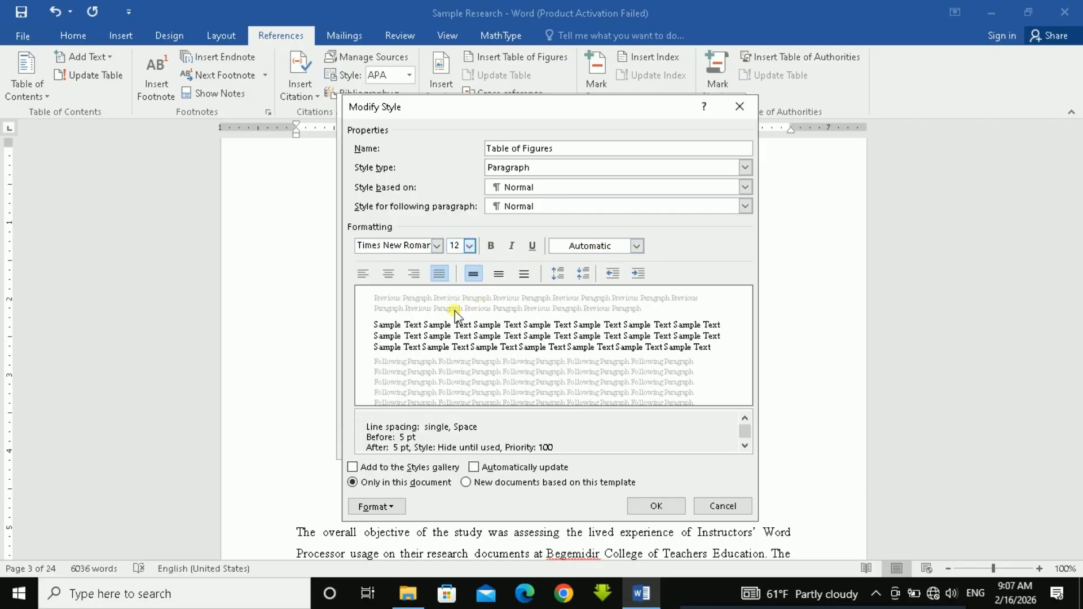
Set the Table of Figures style's line spacing to Multiple 1.5 and spacing before to 12 pt, and adjust the spacing after
click(385, 509)
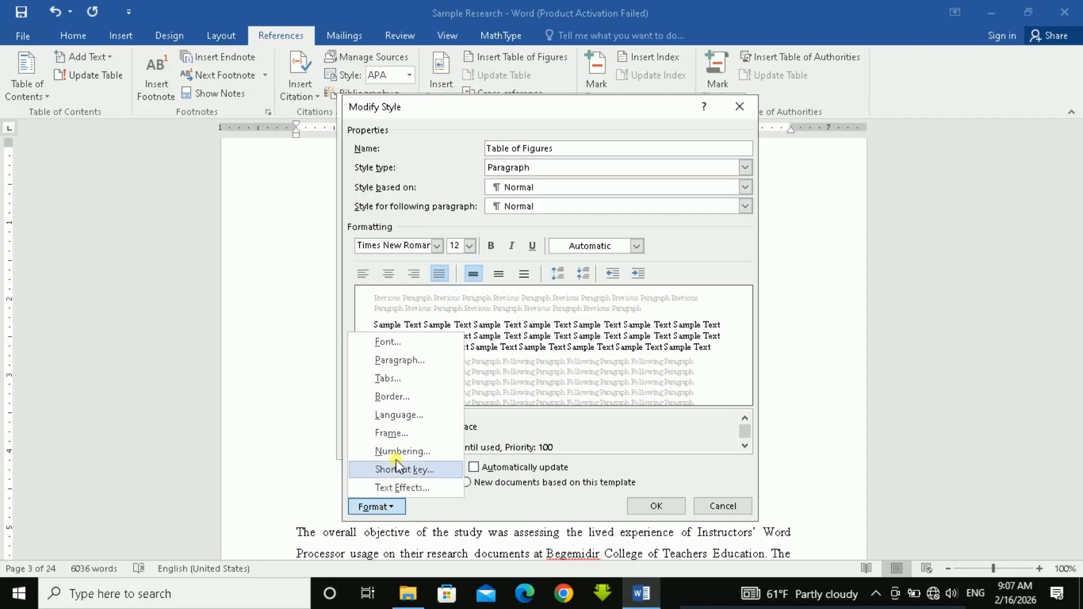
click(415, 363)
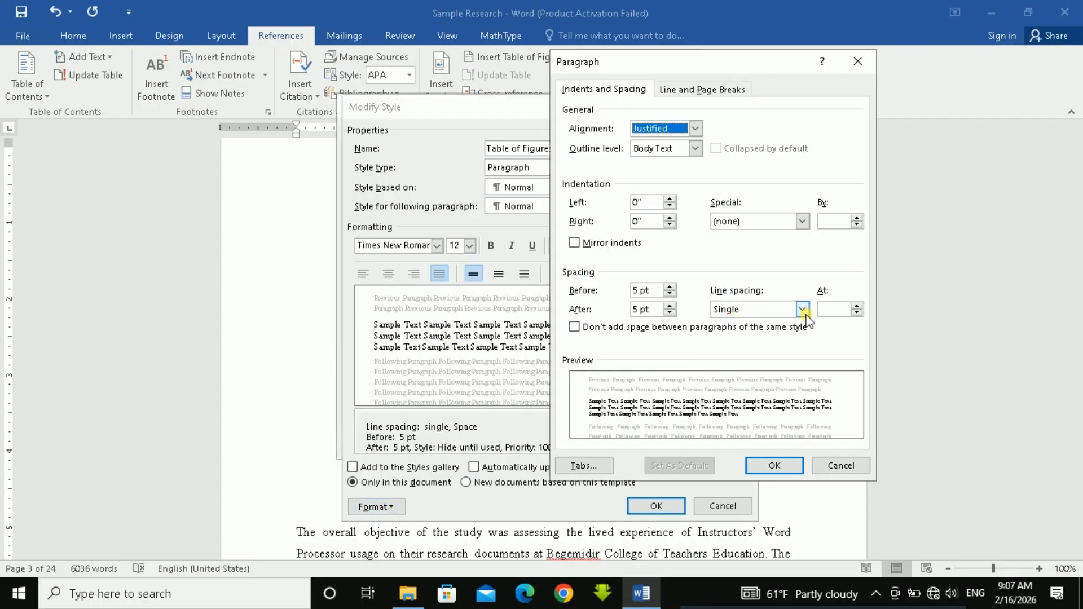
click(857, 306)
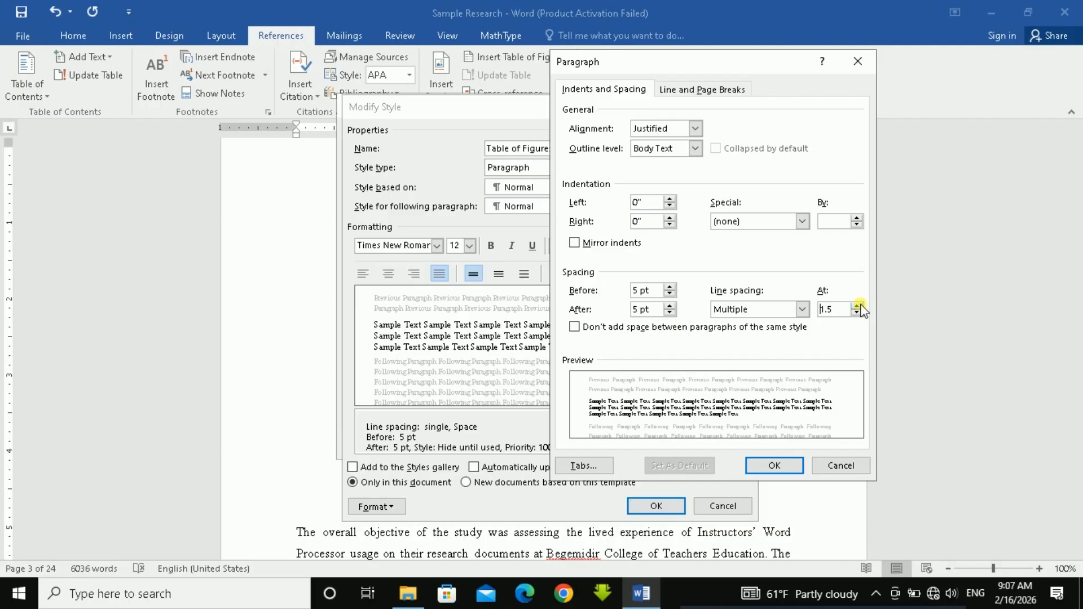
click(669, 288)
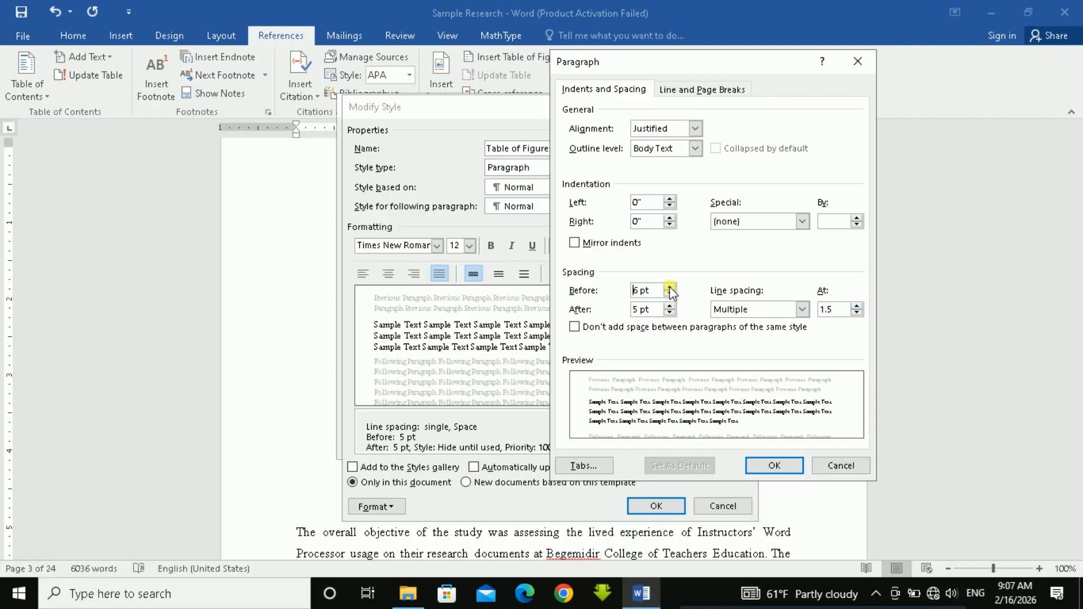
click(669, 287)
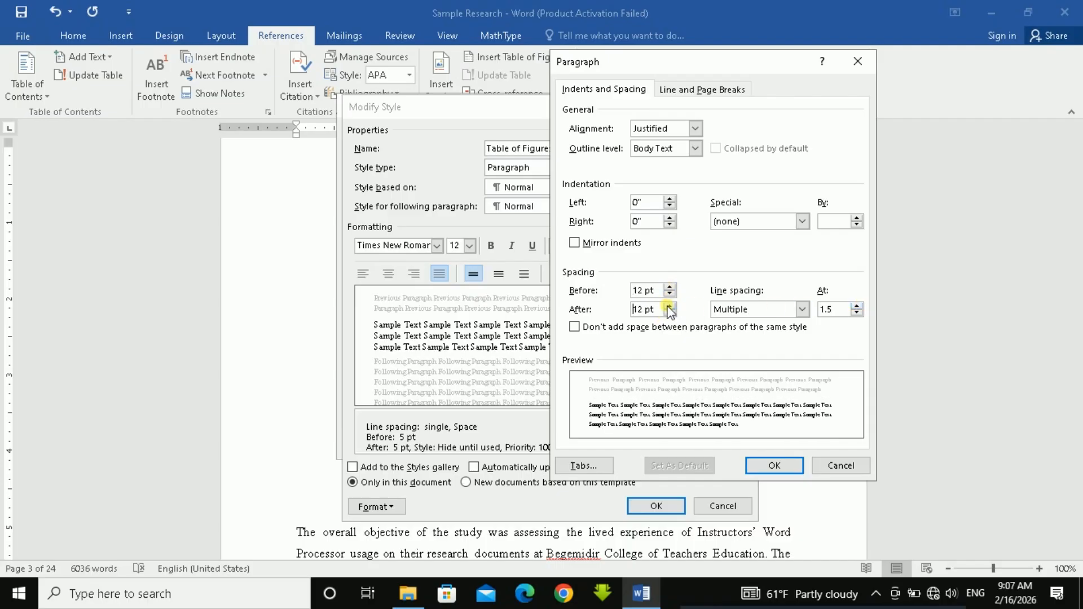
click(670, 313)
click(670, 312)
click(773, 465)
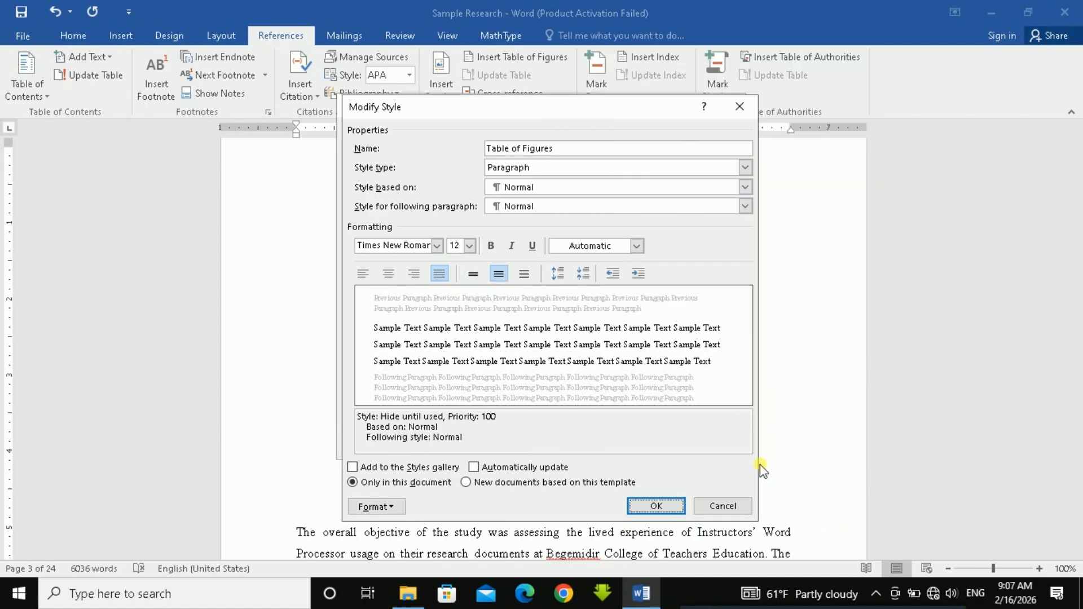
Apply the modified style and insert the list for the Table caption label under List of Tables
click(656, 506)
click(574, 415)
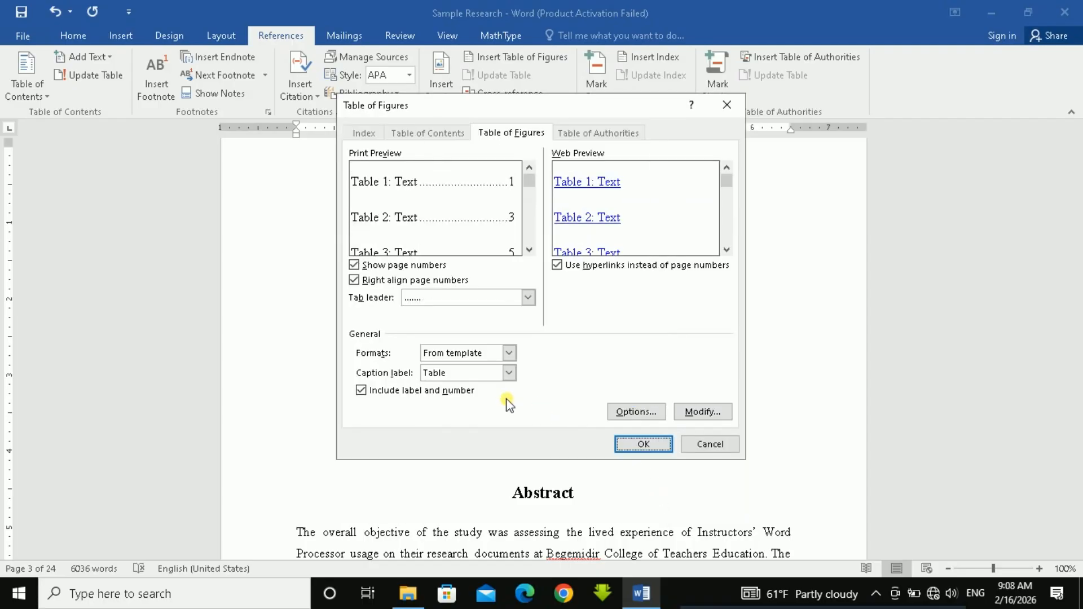
click(644, 444)
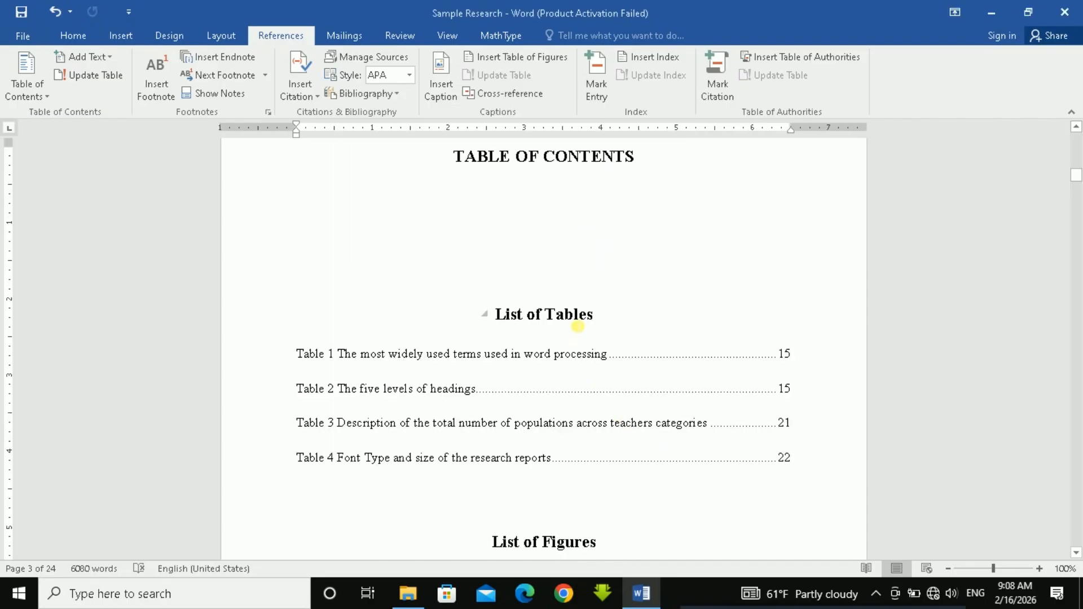
Insert a table of figures for the Figure caption label under the List of Figures heading, using the existing Table of Figures style
scroll(580, 379, down, 2)
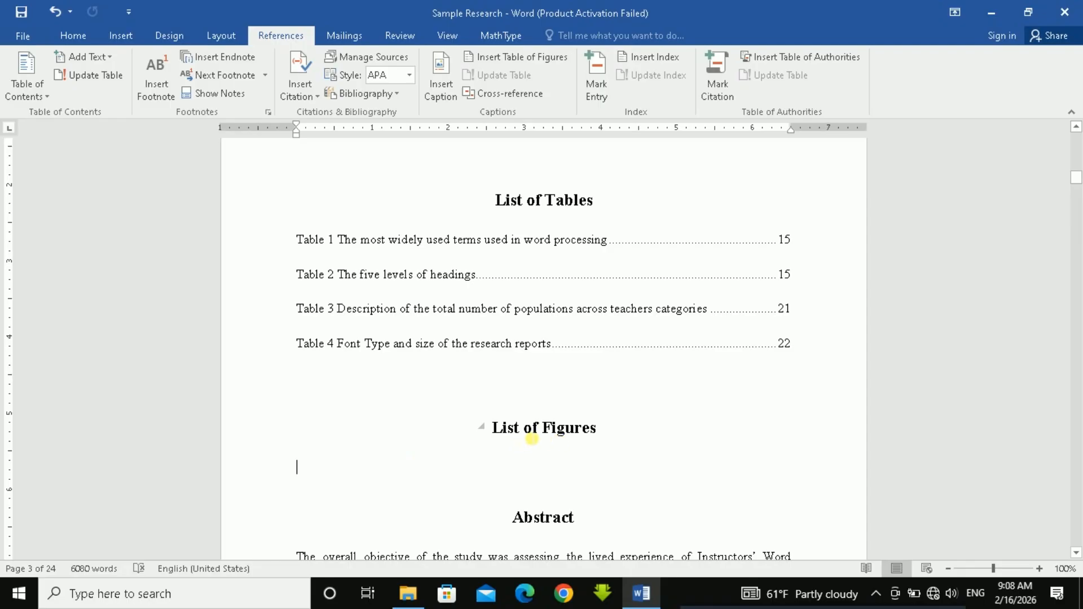
click(502, 57)
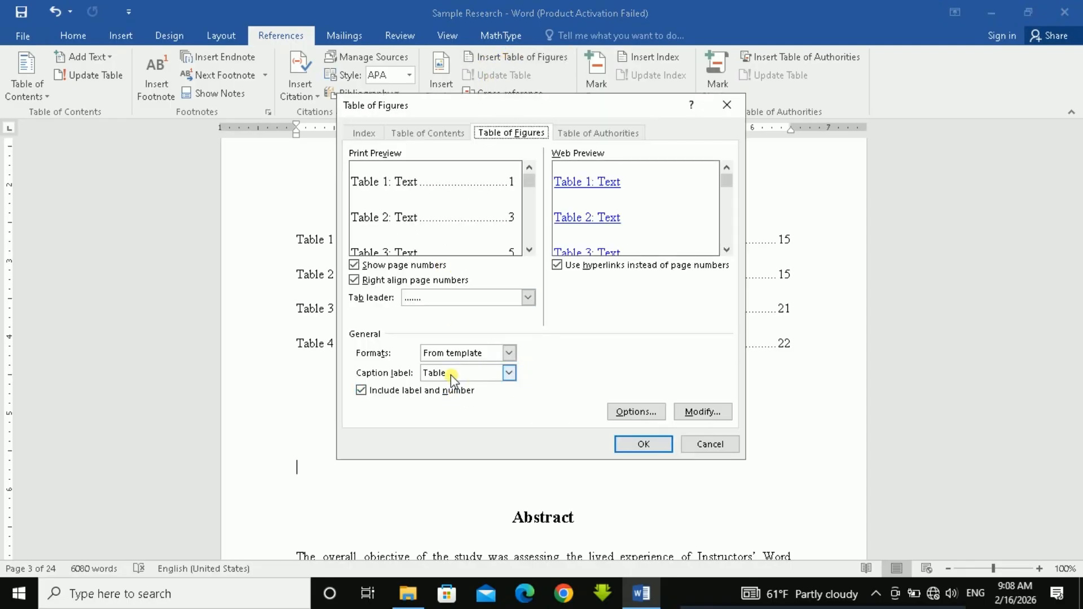
click(508, 372)
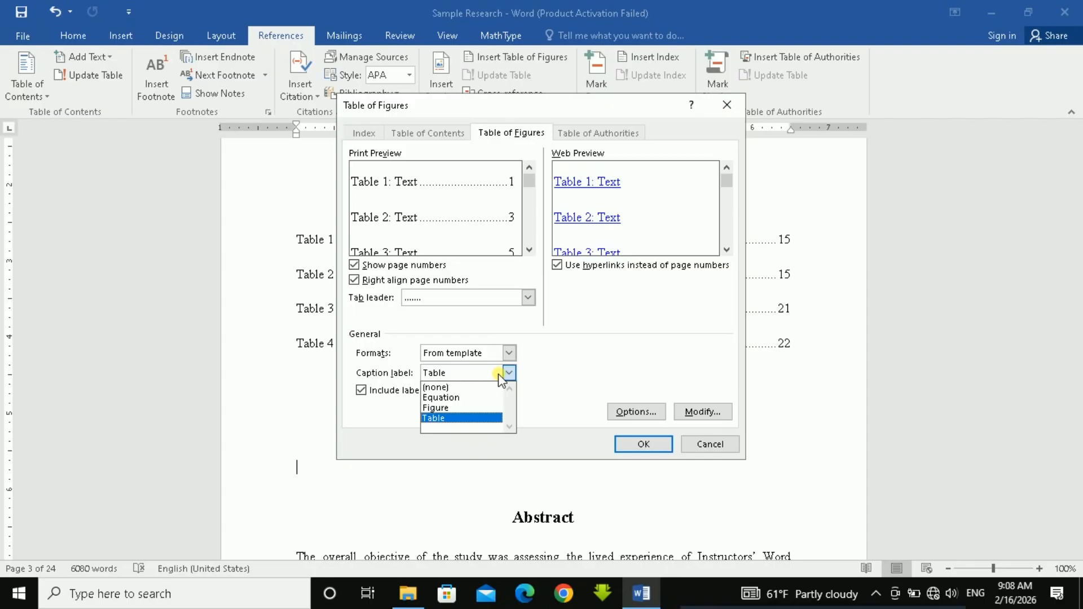
click(445, 407)
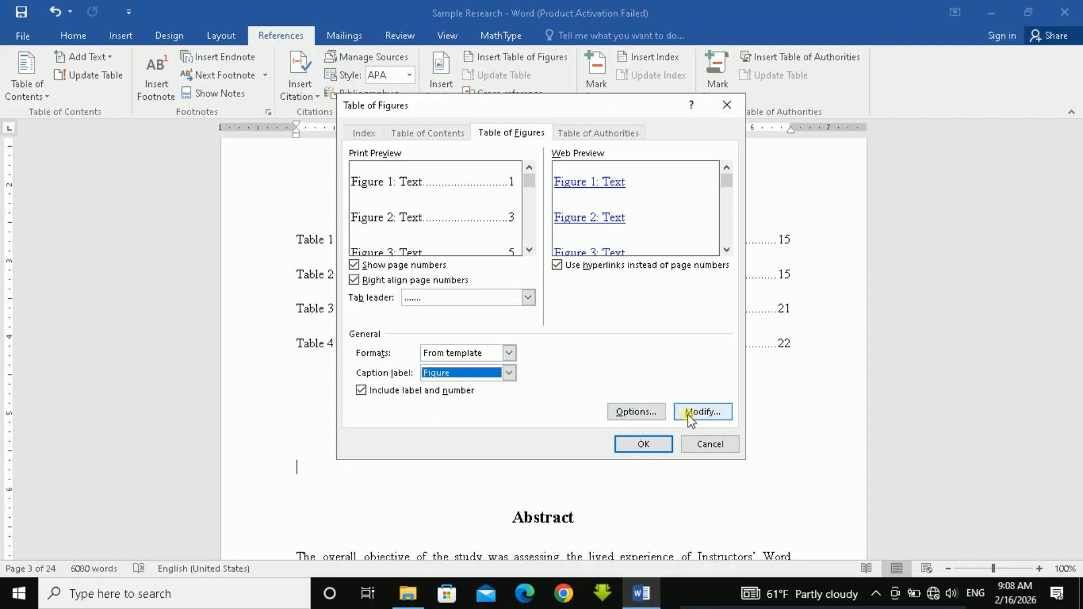
click(702, 411)
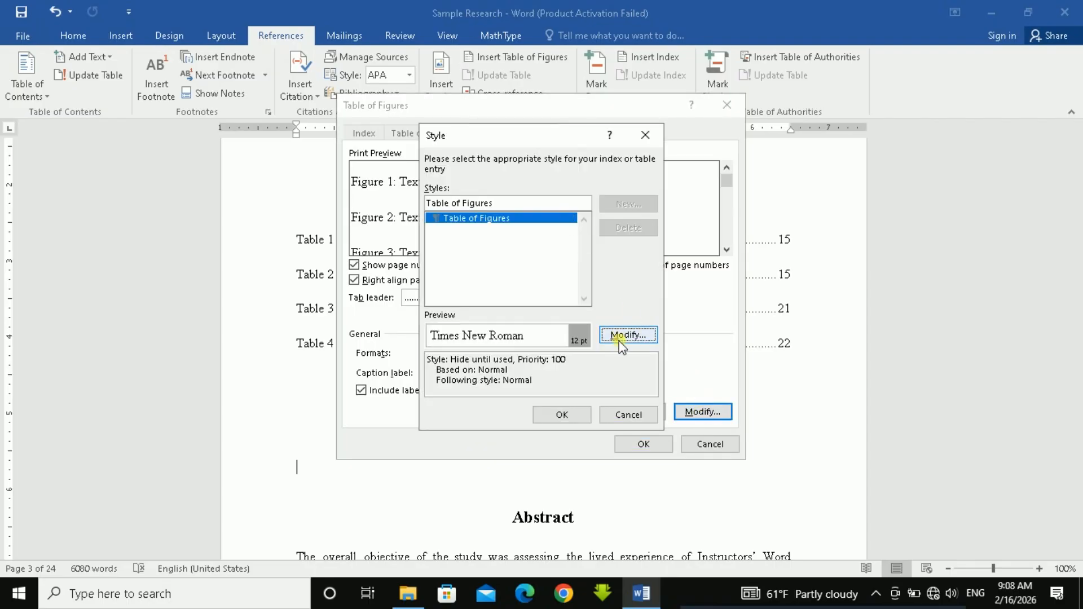
click(571, 420)
click(643, 444)
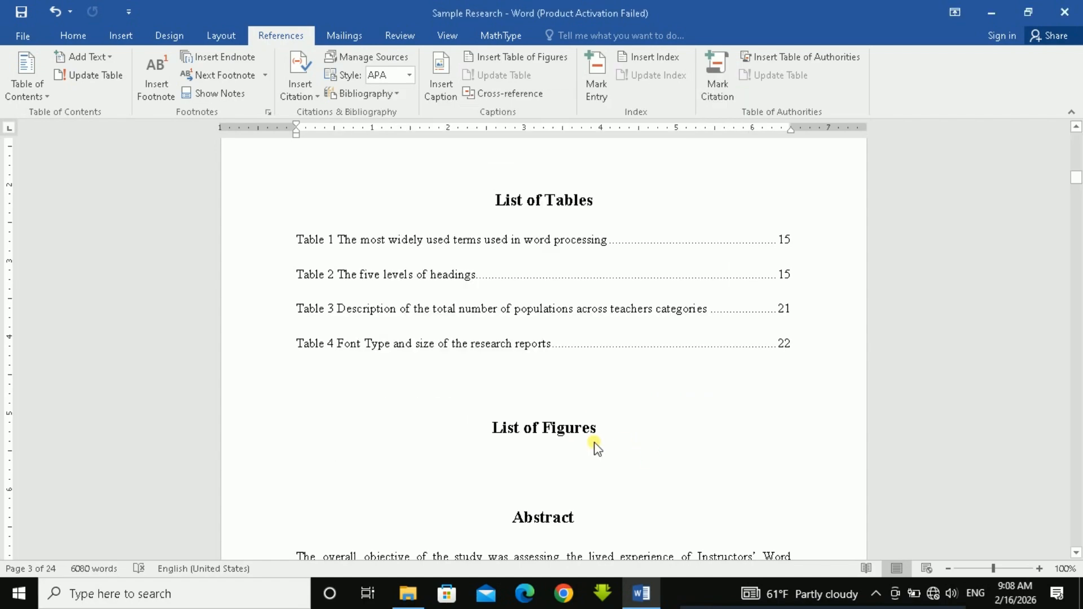
Insert a page break before the List of Figures heading and remove the empty line above it
scroll(515, 449, down, 3)
scroll(512, 414, down, 2)
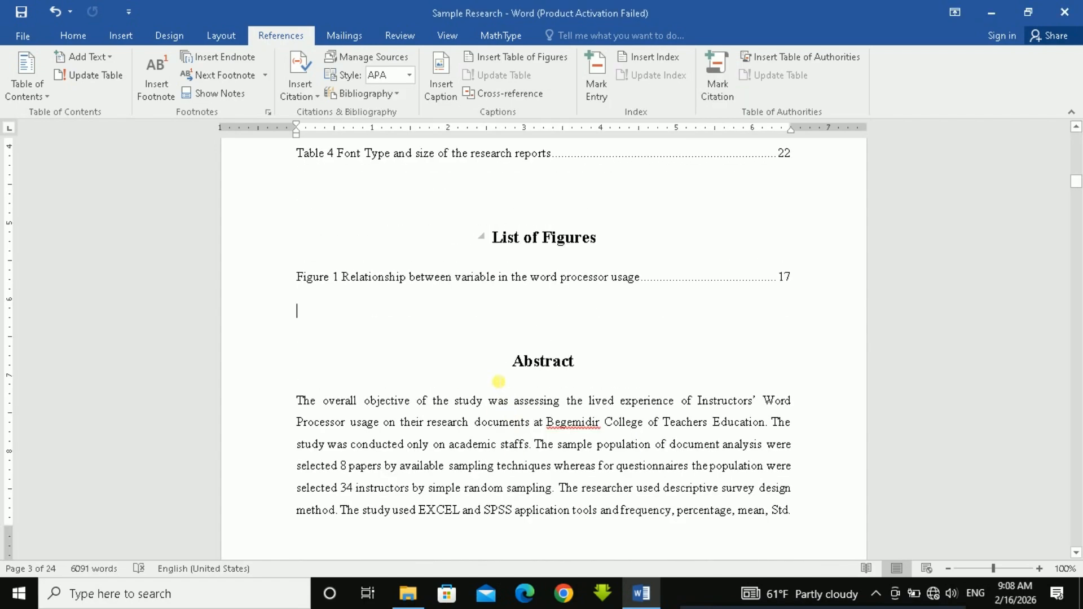
scroll(498, 383, up, 3)
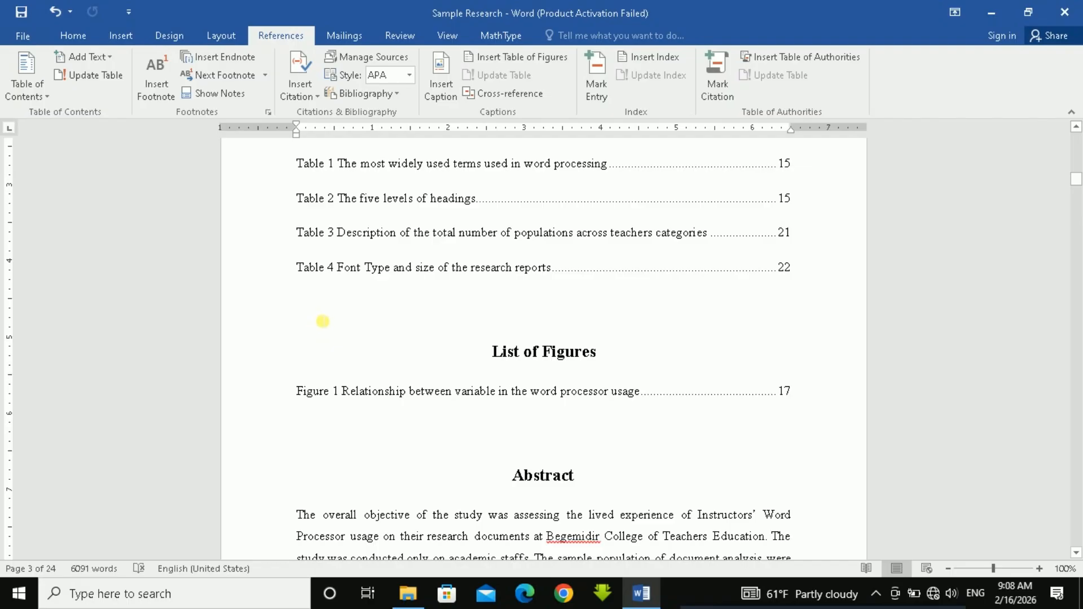
key(ctrl+Return)
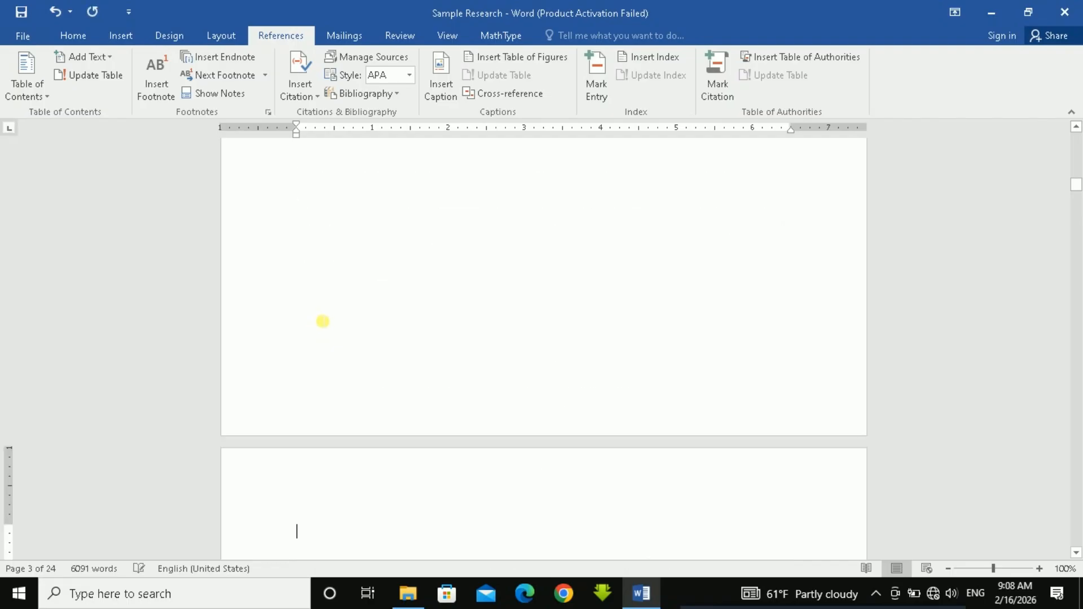
scroll(320, 318, down, 3)
key(Delete)
Insert a page break before the Abstract heading and remove the empty line above it
scroll(353, 350, down, 2)
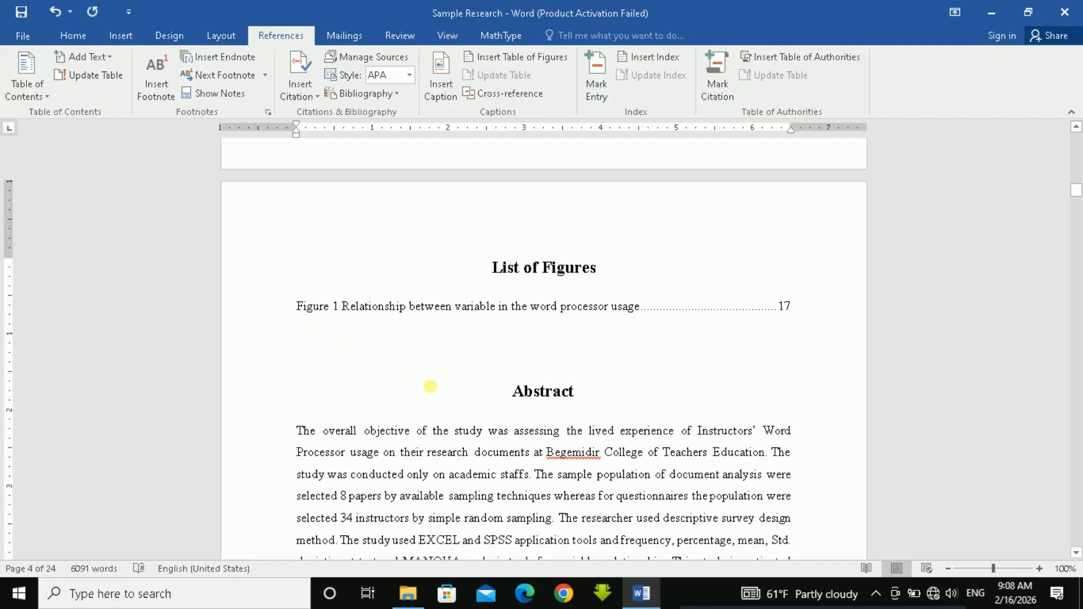
key(ctrl+Return)
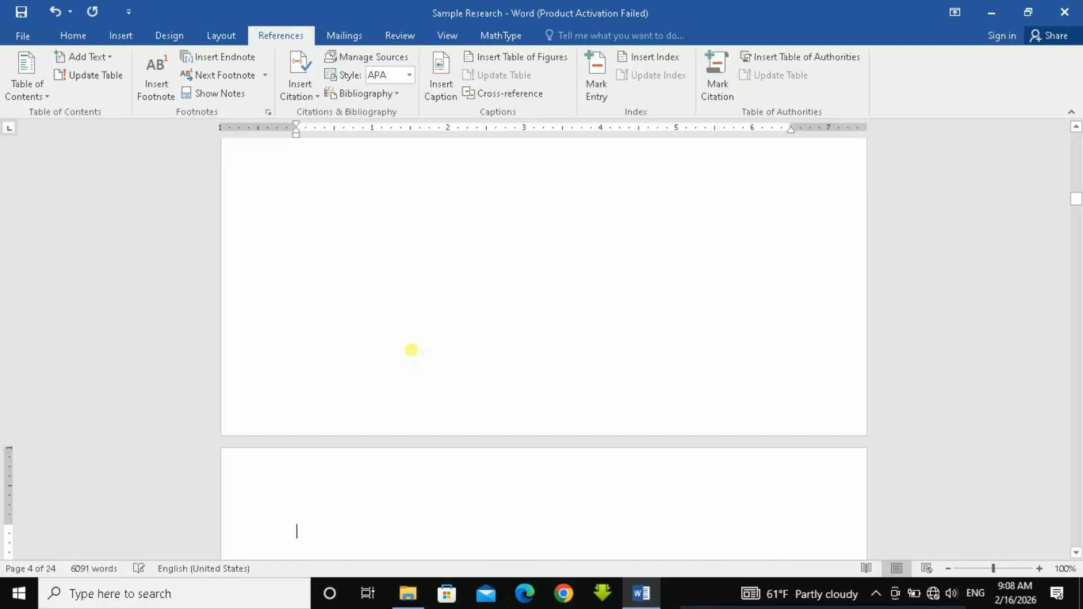
scroll(411, 349, down, 3)
key(Delete)
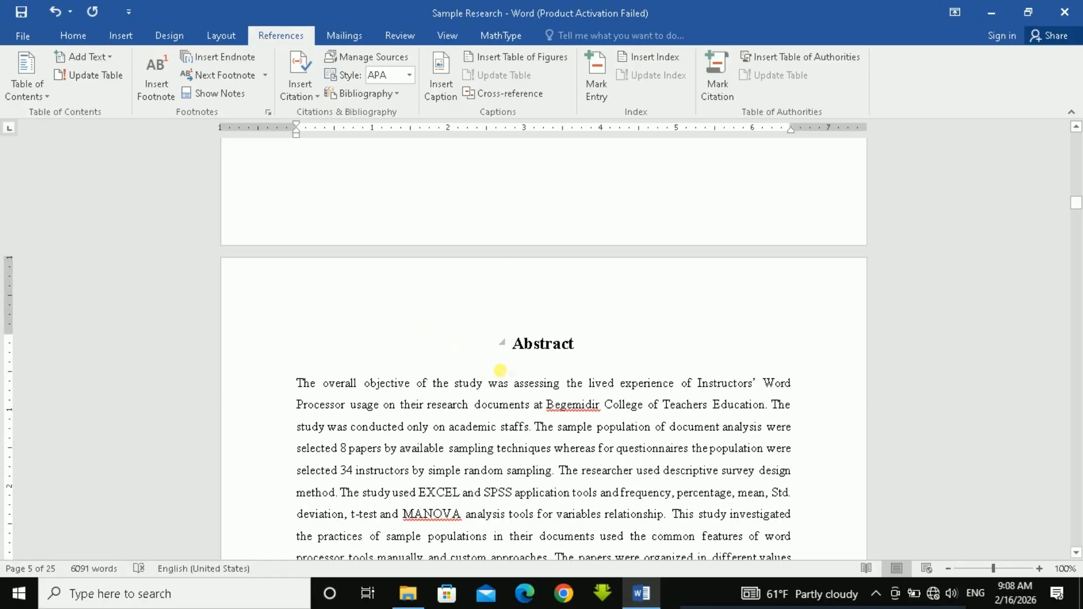
scroll(495, 367, down, 3)
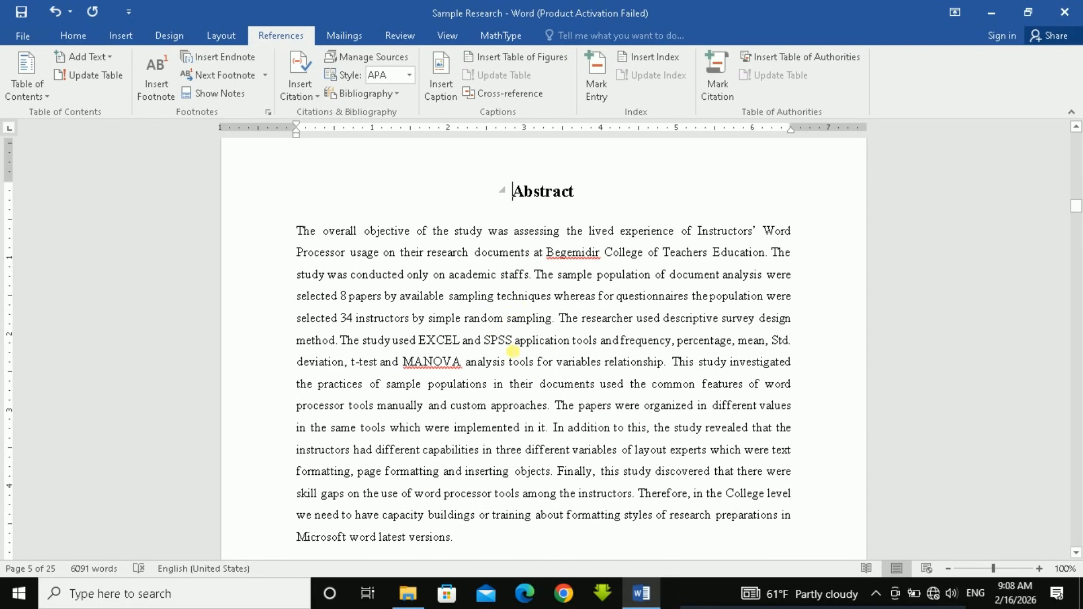
scroll(512, 350, down, 5)
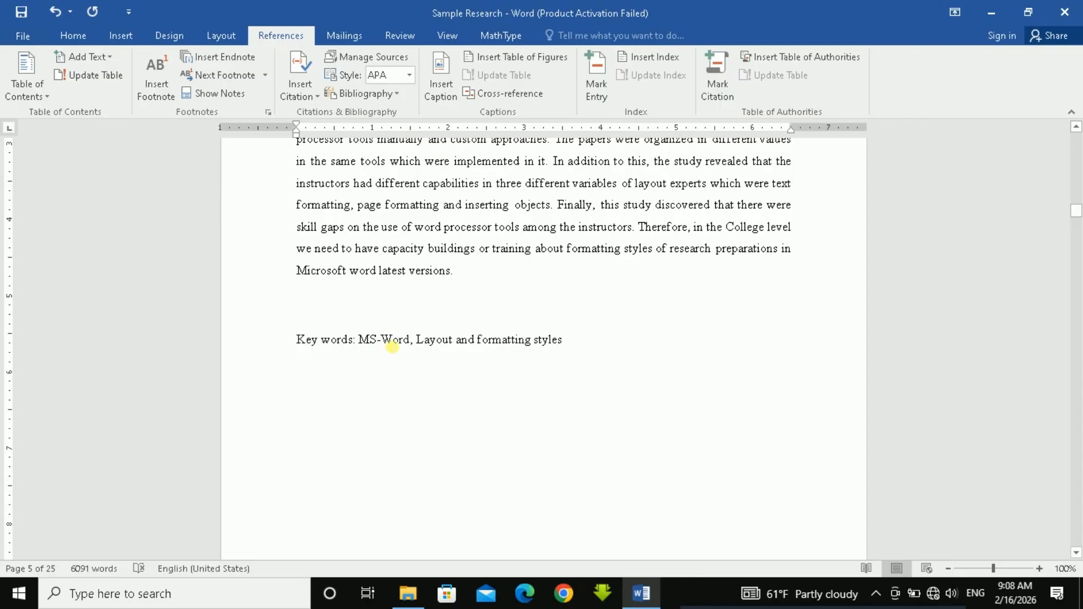
Make the "Key words" label below the abstract bold
drag(355, 342, 297, 343)
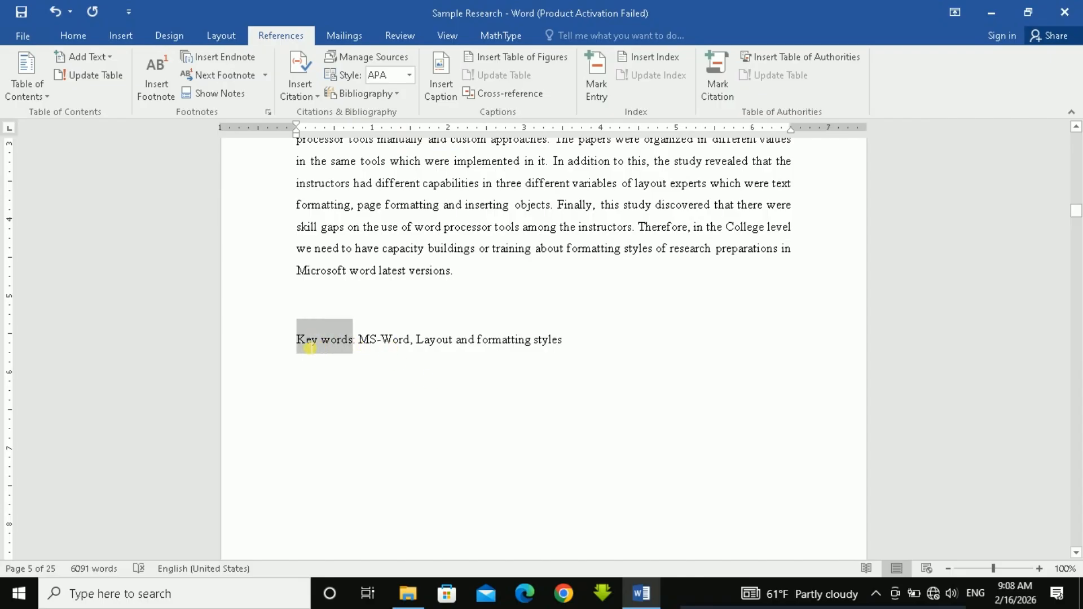
click(315, 315)
click(401, 411)
scroll(473, 373, down, 9)
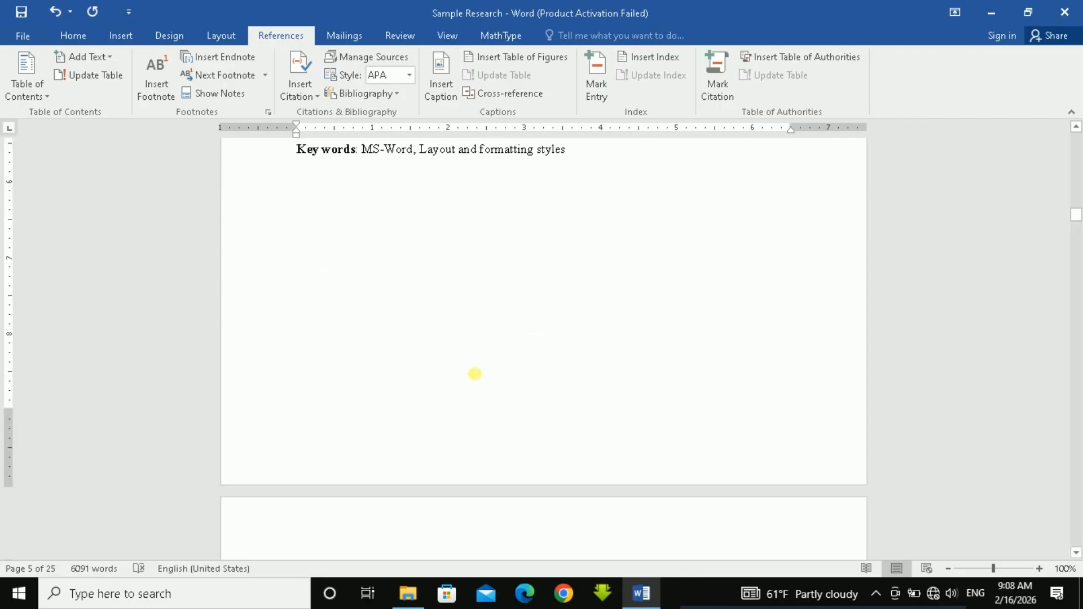
Insert a page break before the List of Tables heading and remove the empty line above it
scroll(494, 368, up, 4)
scroll(494, 369, up, 20)
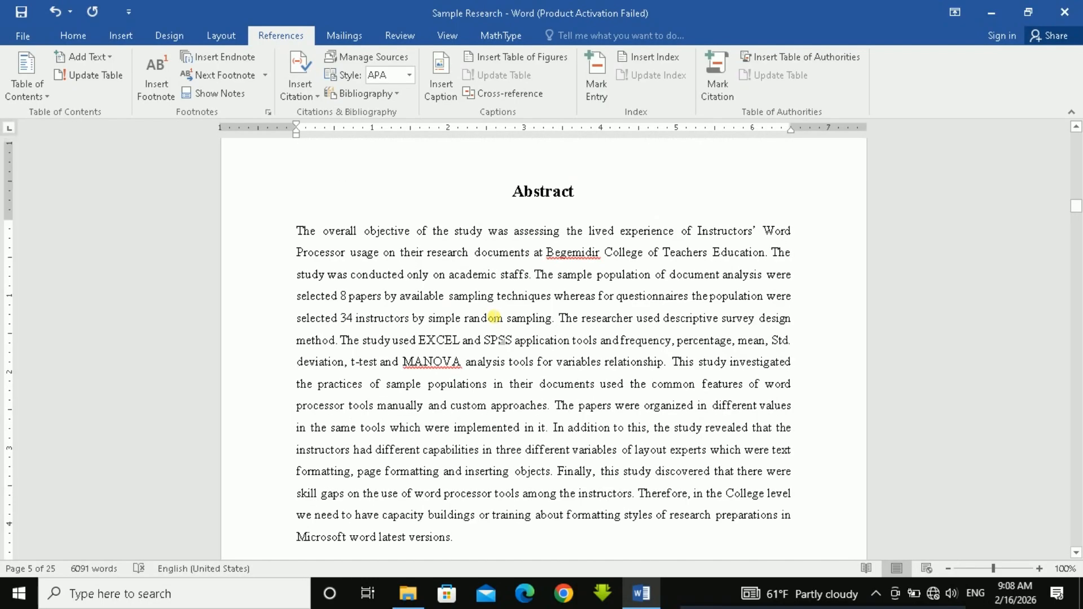
scroll(490, 313, up, 15)
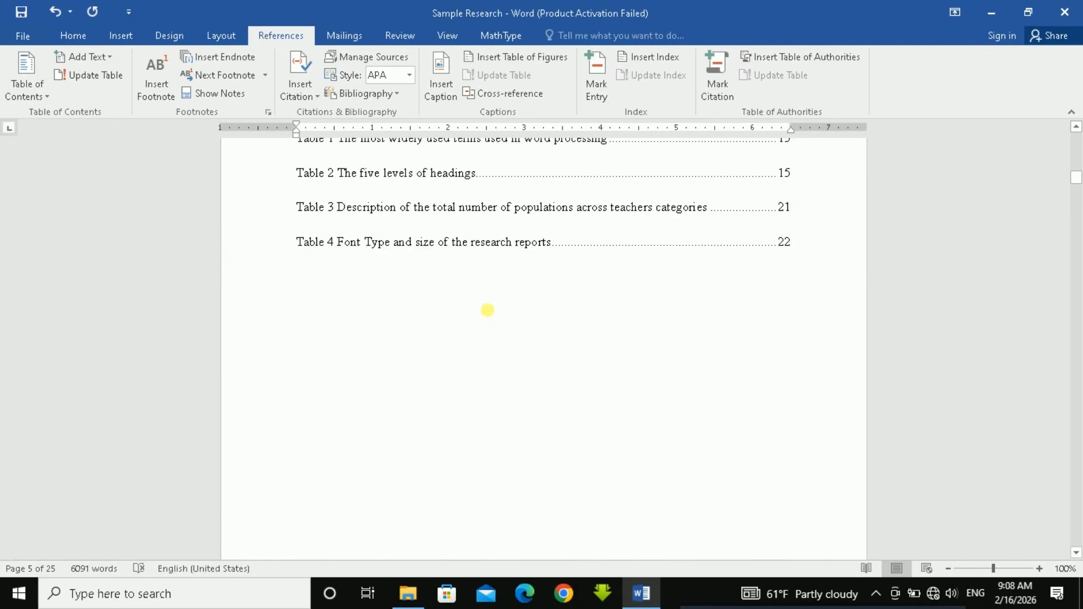
click(369, 377)
key(ctrl+Return)
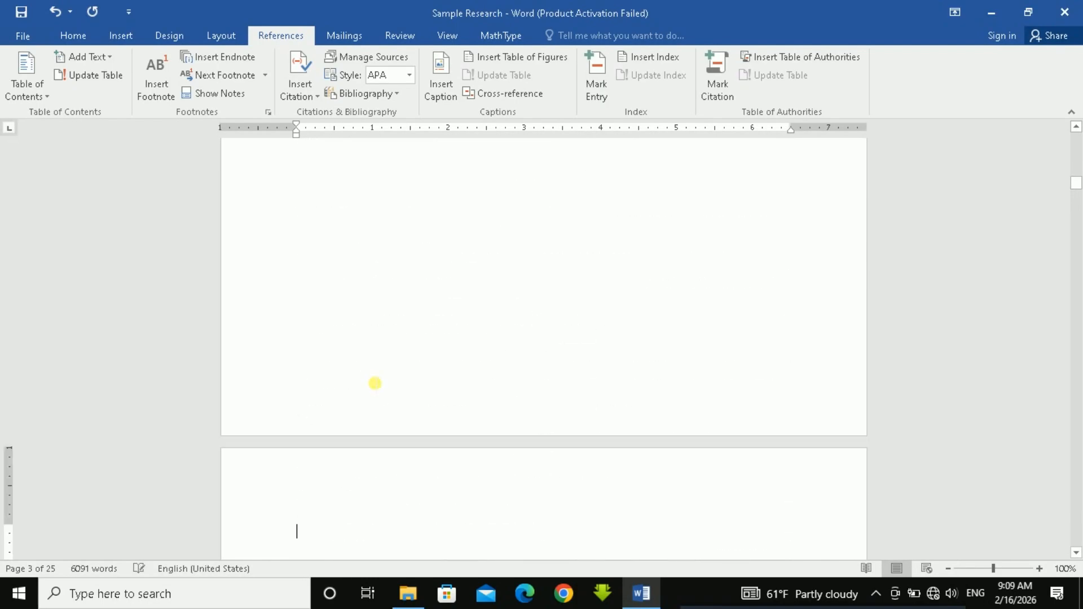
scroll(374, 383, down, 2)
key(Delete)
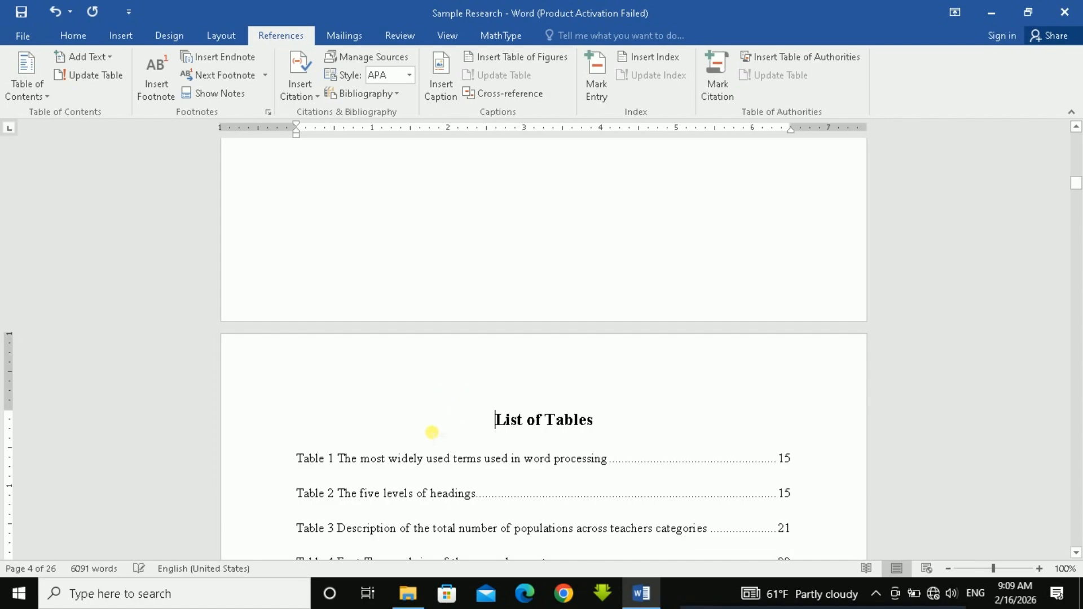
scroll(399, 338, down, 1)
Insert a Next Page section break between the cover page and the Acknowledgement heading, removing the extra empty line above the heading
scroll(401, 295, up, 8)
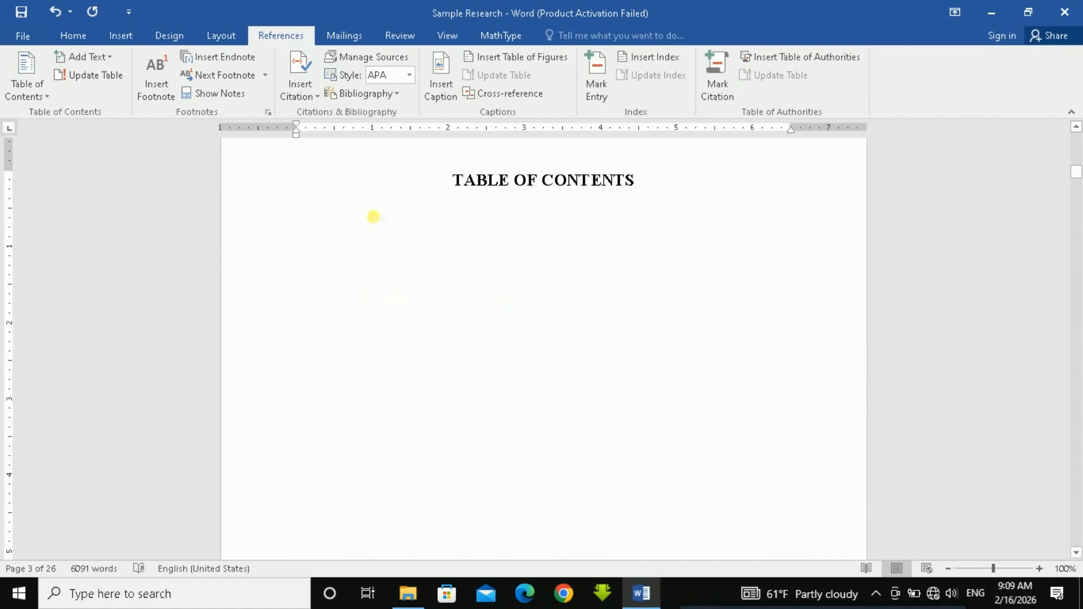
drag(1074, 174, 1074, 151)
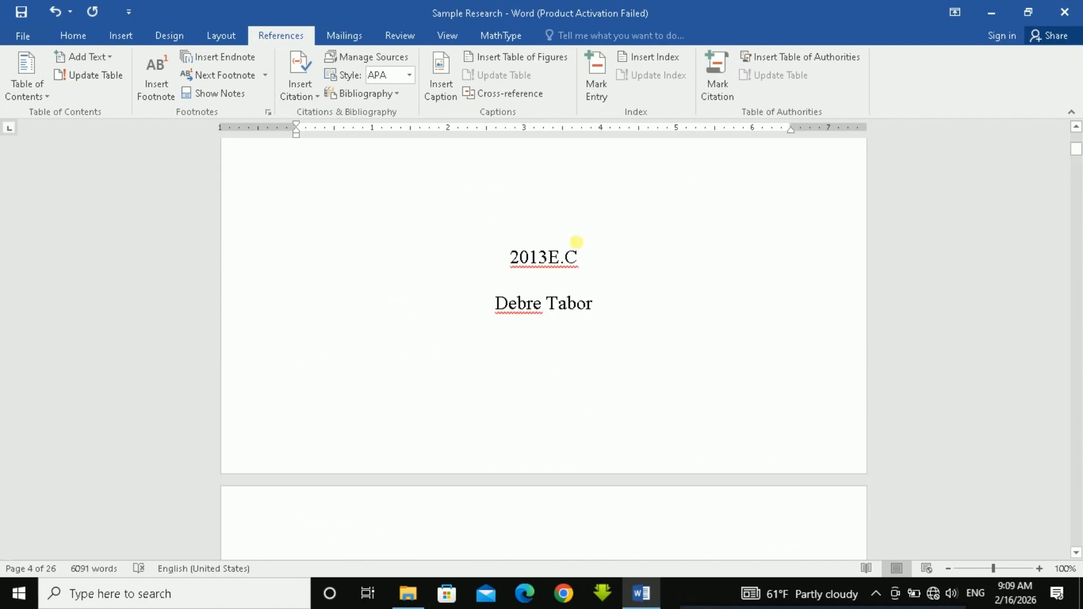
scroll(598, 339, down, 4)
scroll(620, 313, up, 10)
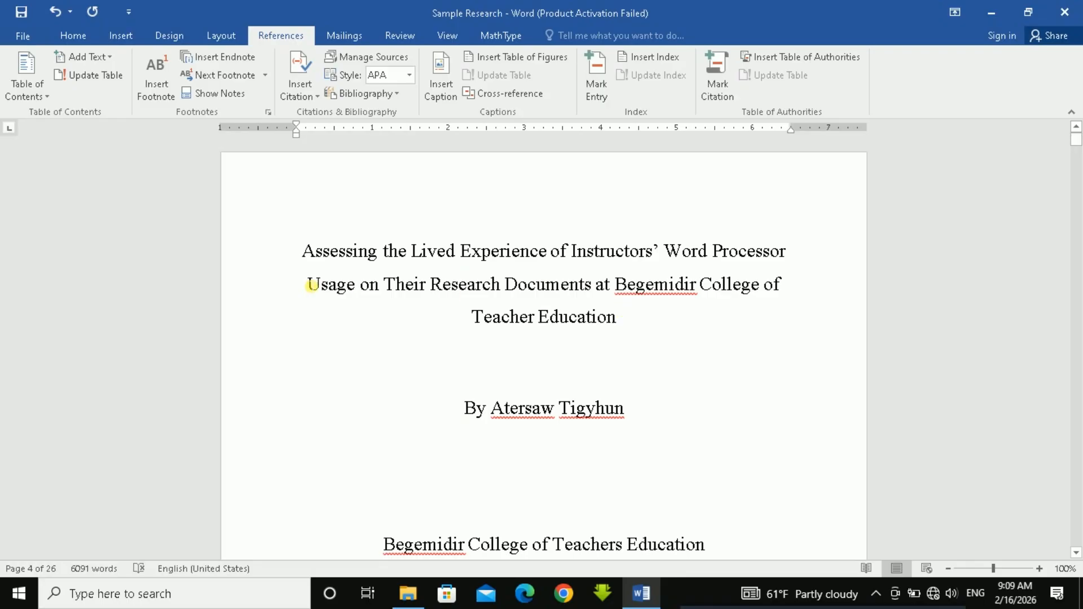
scroll(476, 399, down, 8)
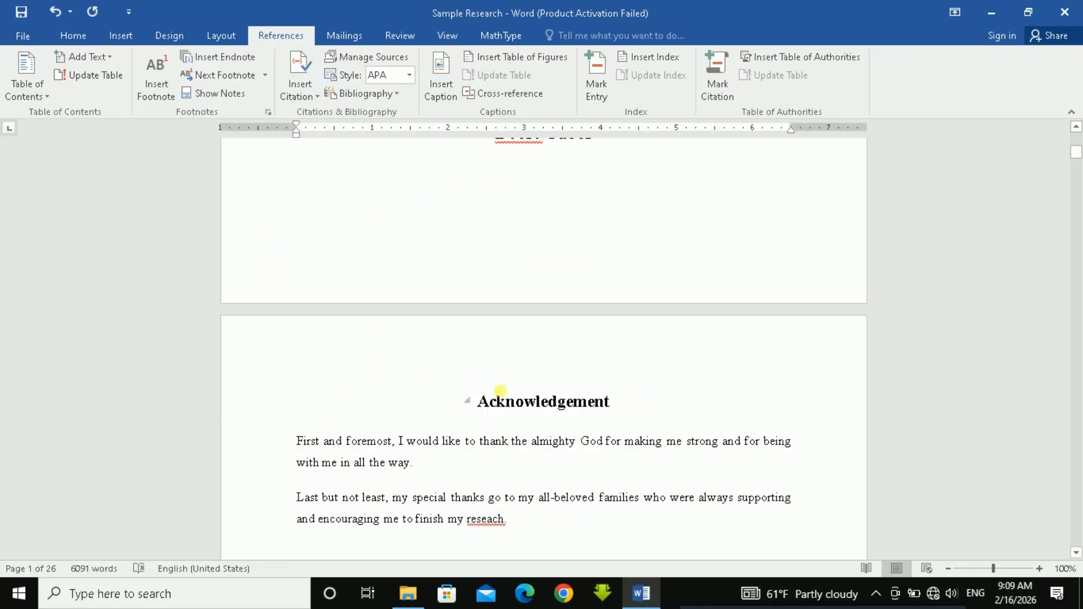
click(558, 252)
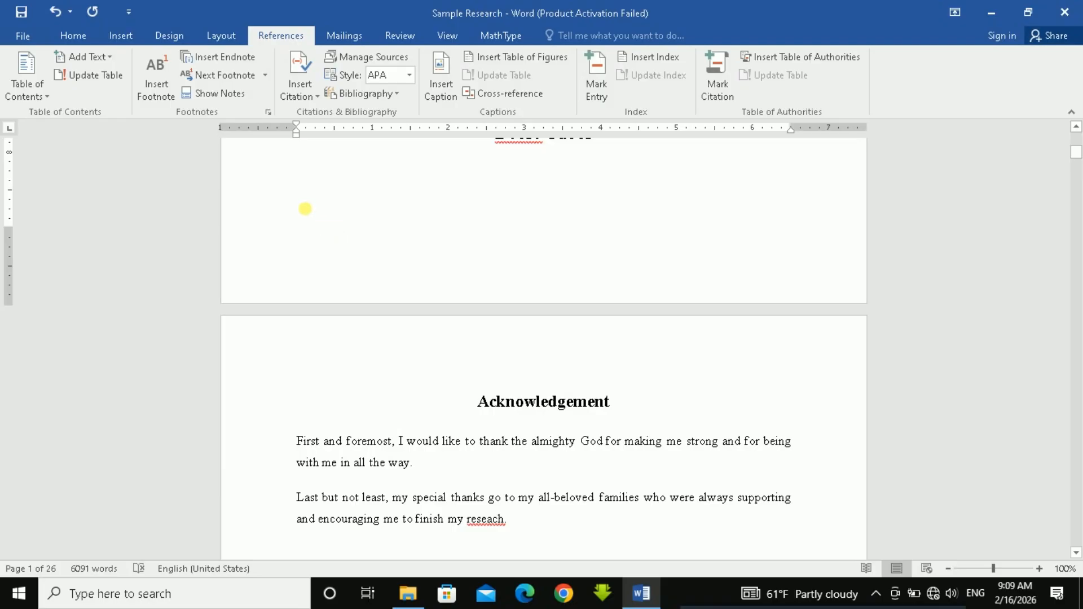
click(216, 37)
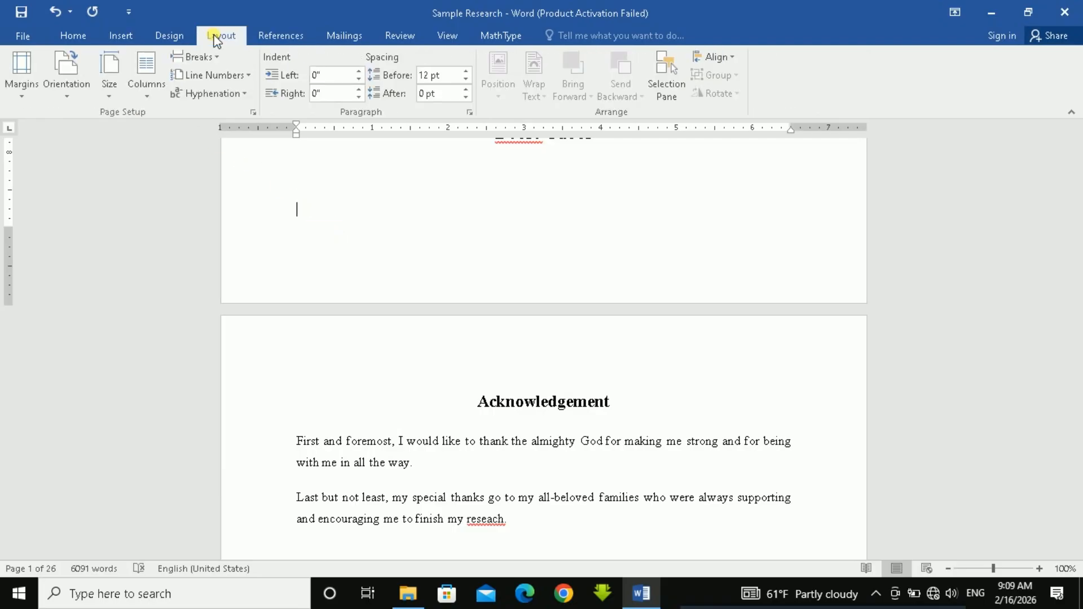
click(207, 61)
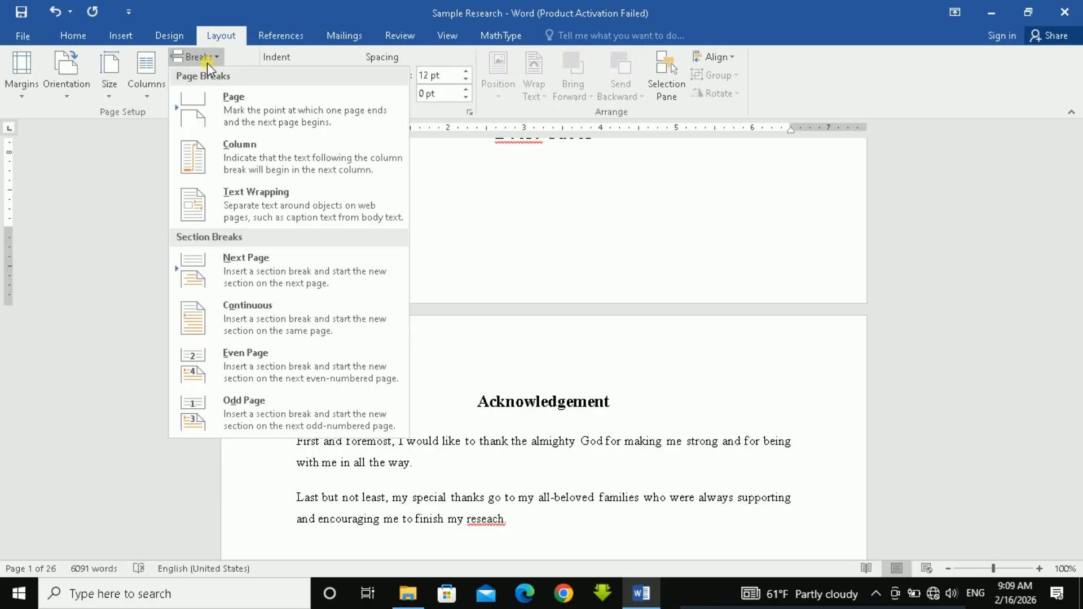
click(242, 269)
key(Delete)
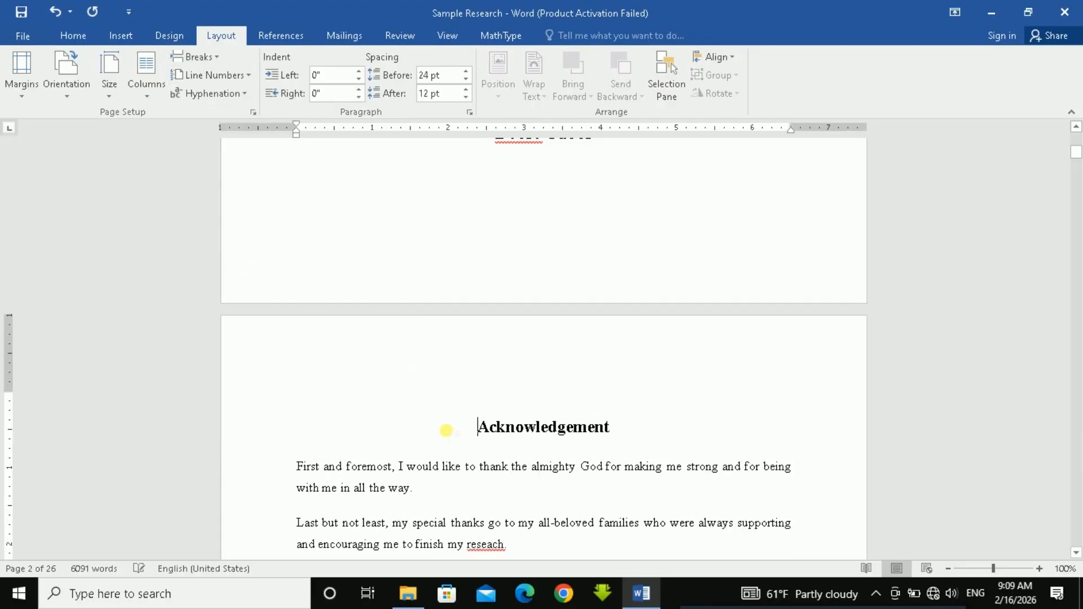
Correct "reseach" to "research" in the Acknowledgement and insert a Next Page section break directly before the TABLE OF CONTENTS heading
scroll(417, 434, down, 5)
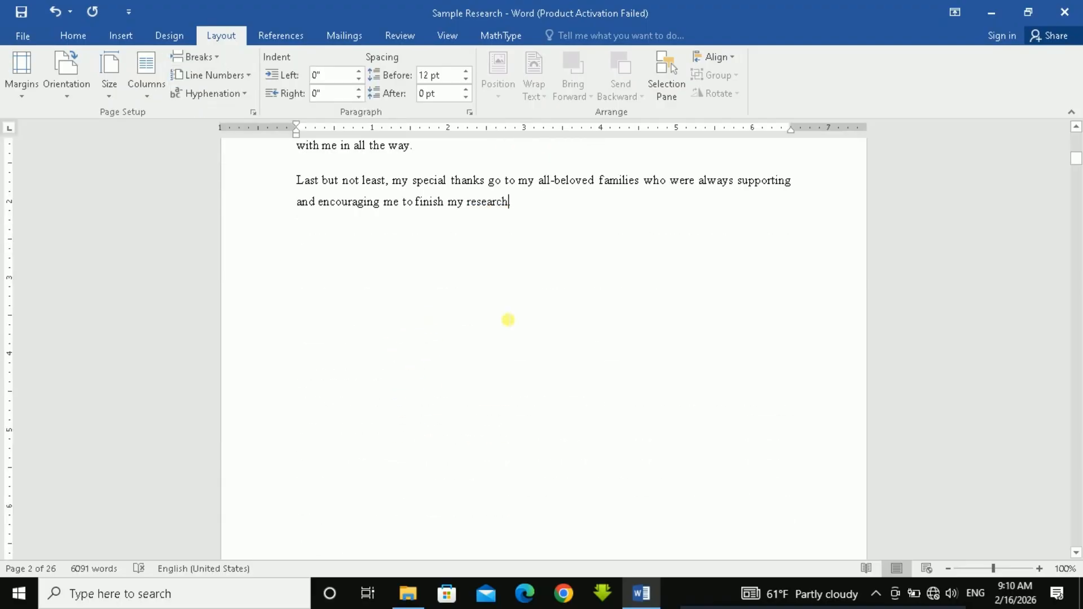
scroll(564, 323, up, 1)
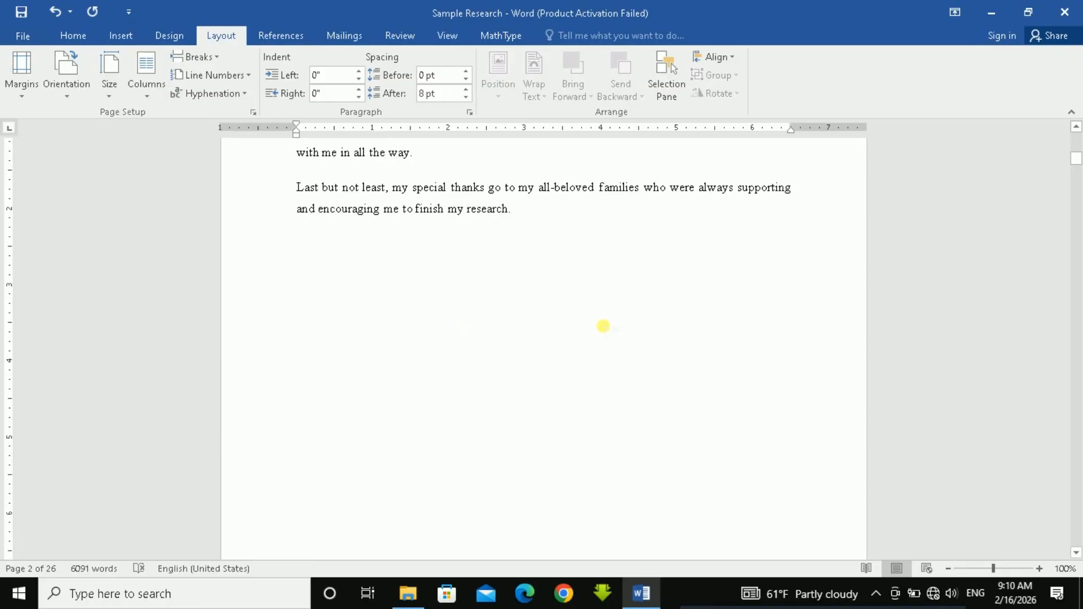
click(205, 54)
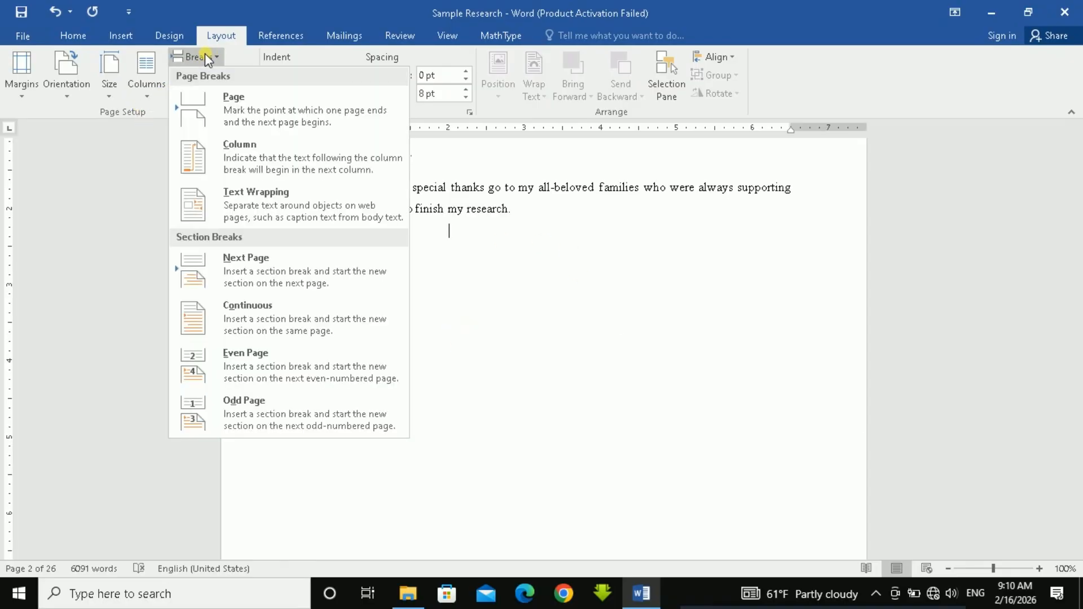
click(252, 274)
scroll(411, 337, down, 3)
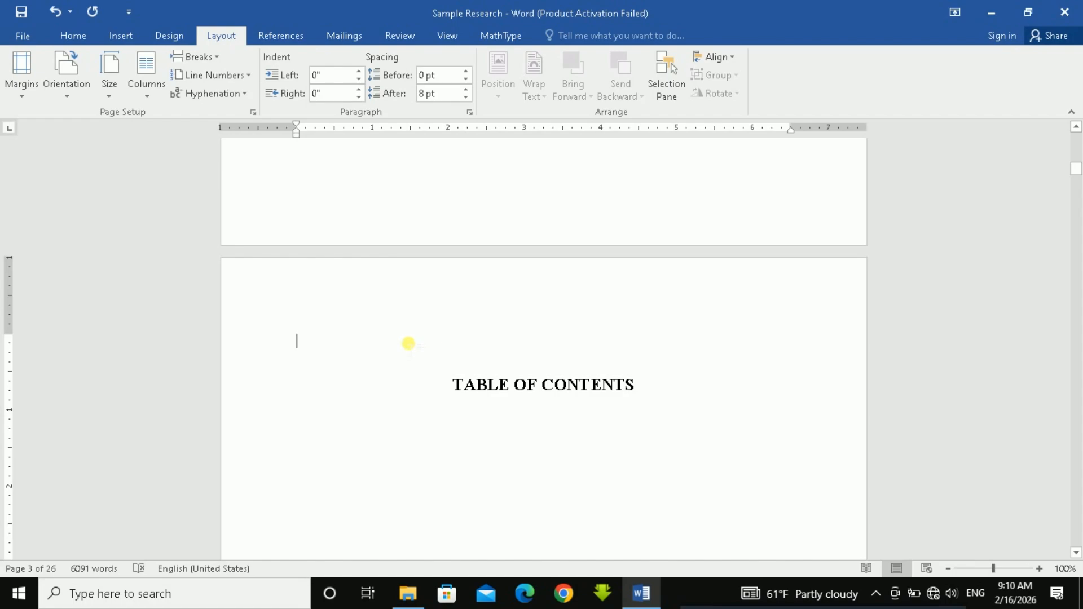
key(Delete)
Insert a Next Page section break after the abstract's key words and remove the empty line above the Chapter one: Introduction heading
scroll(440, 338, down, 20)
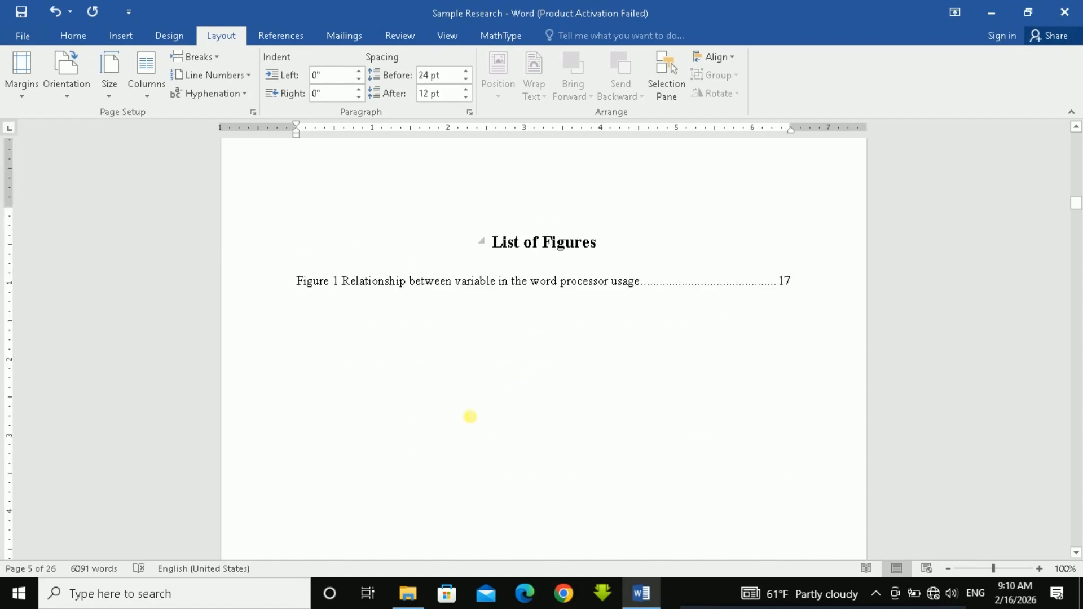
scroll(470, 416, down, 3)
scroll(568, 338, up, 1)
click(569, 326)
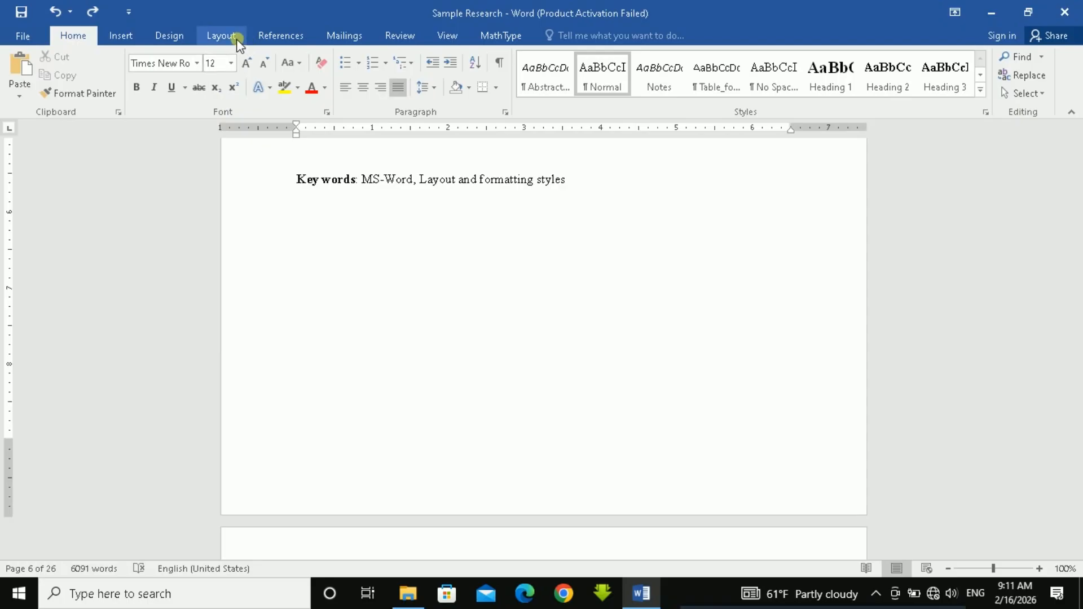
click(236, 39)
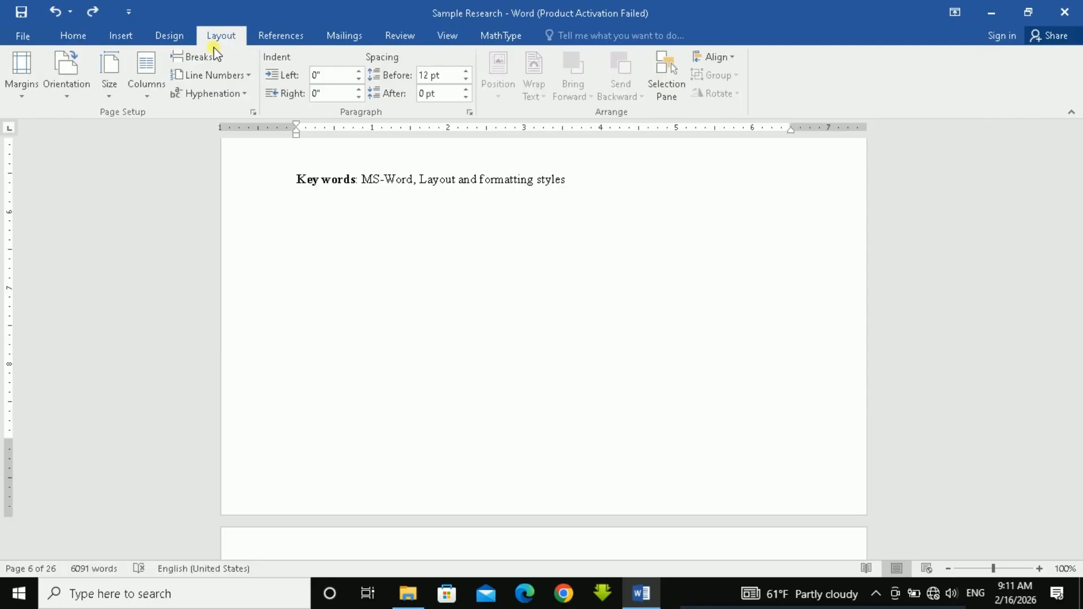
click(190, 59)
click(246, 276)
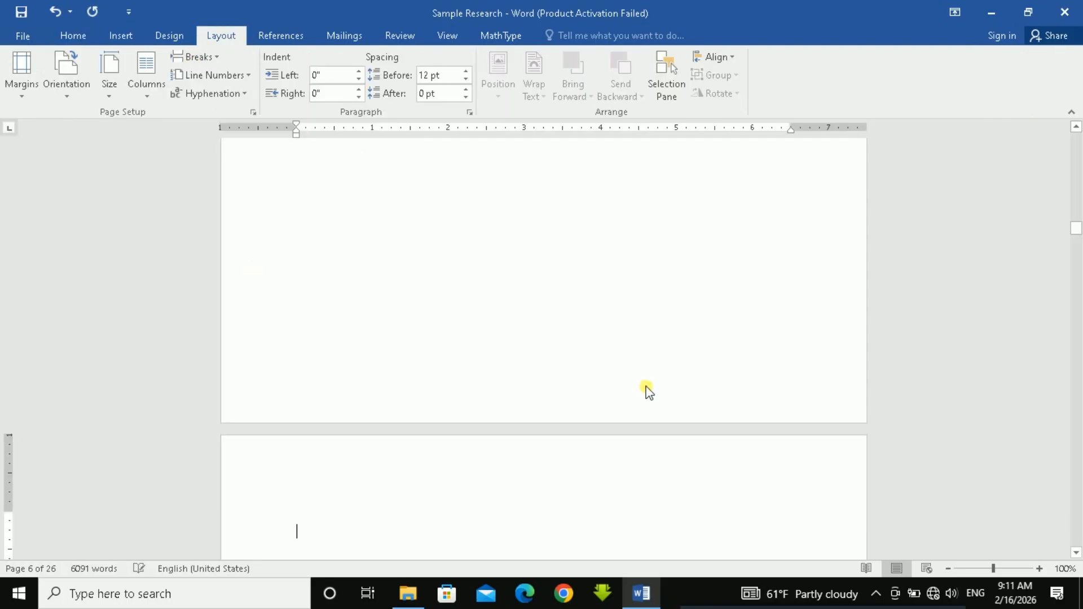
scroll(446, 488, down, 3)
key(Delete)
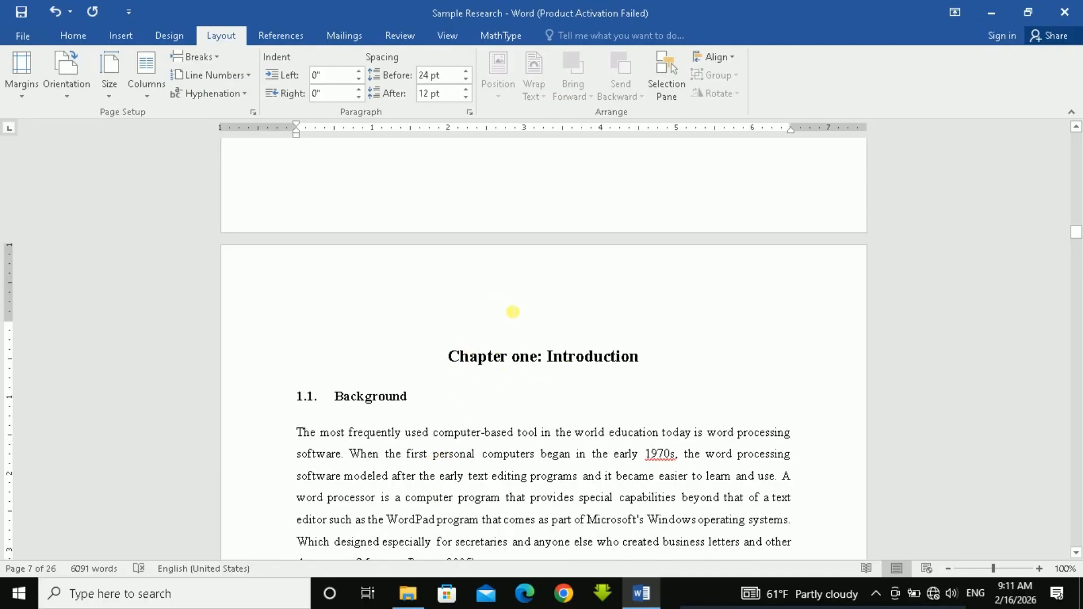
Examine the header and footer section labels from Chapter one back to the cover page, and close the header and footer view
double_click(391, 301)
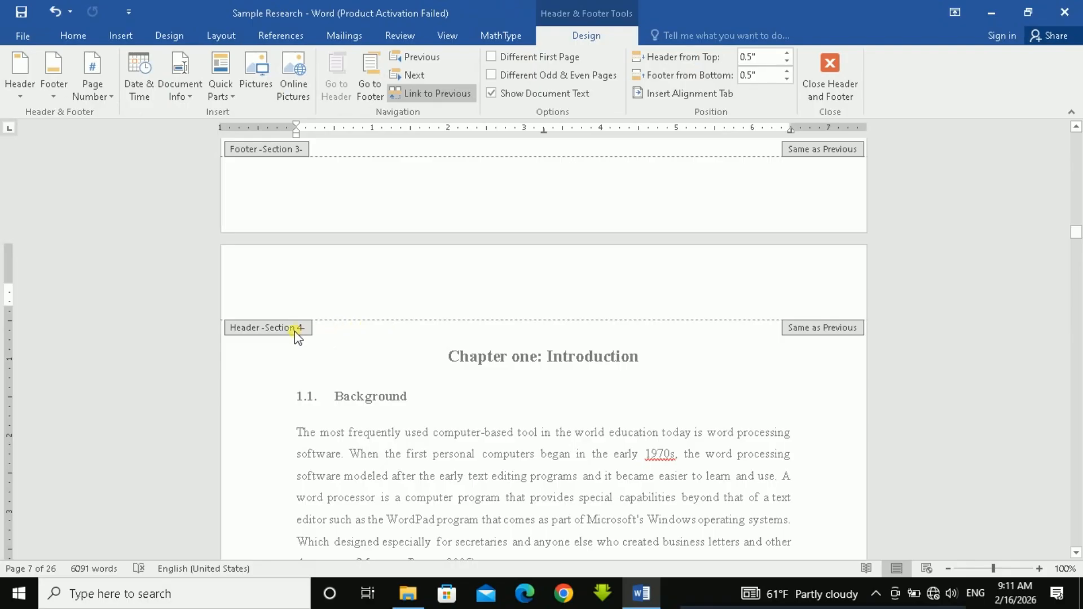
scroll(334, 282, up, 3)
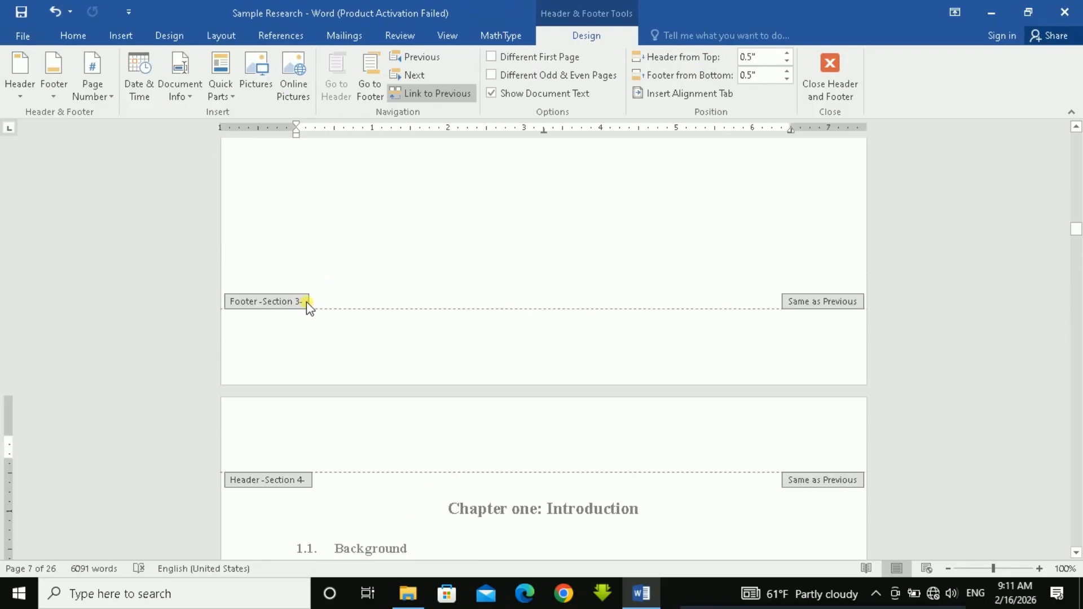
scroll(472, 505, down, 3)
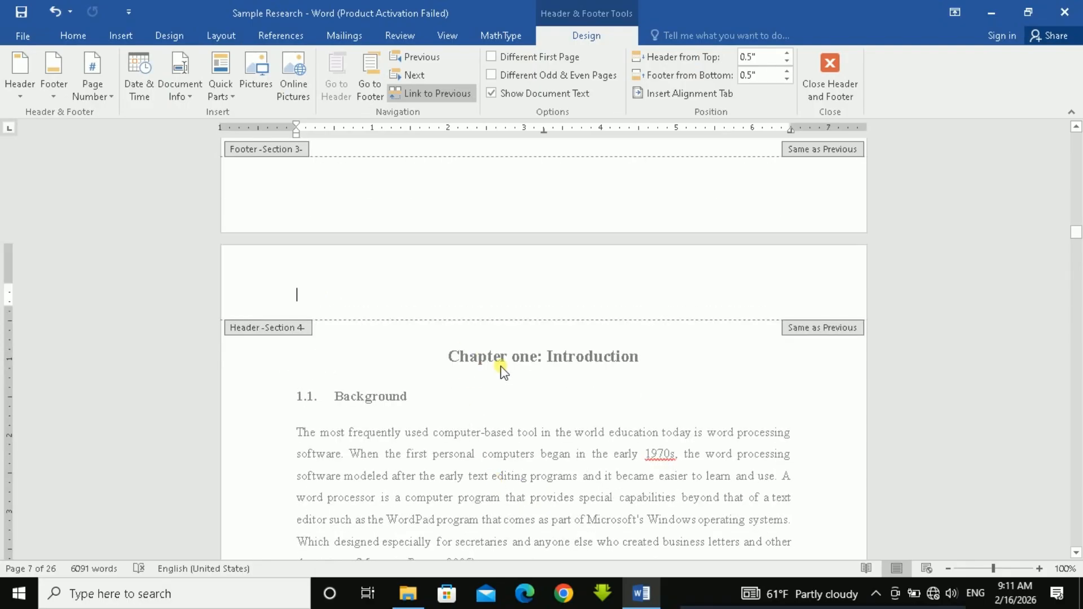
scroll(504, 372, up, 4)
scroll(503, 372, up, 12)
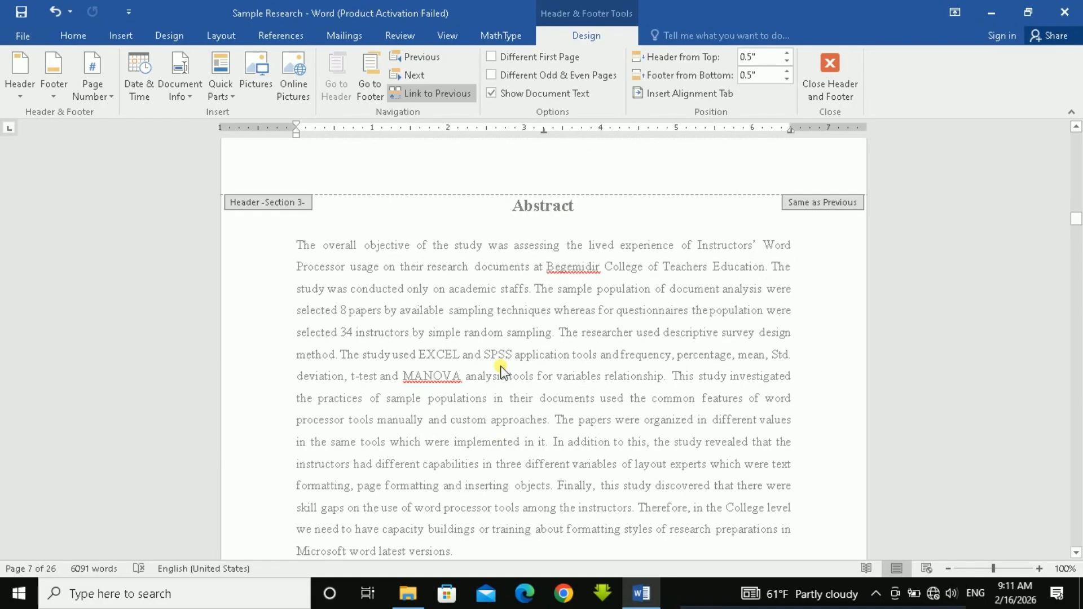
scroll(280, 235, up, 8)
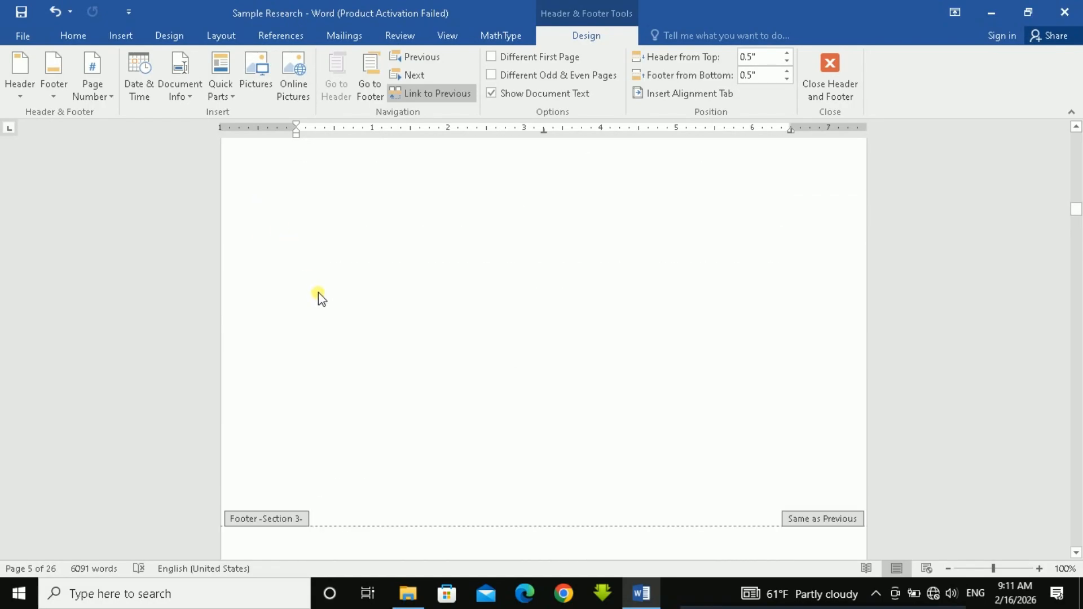
scroll(363, 309, up, 10)
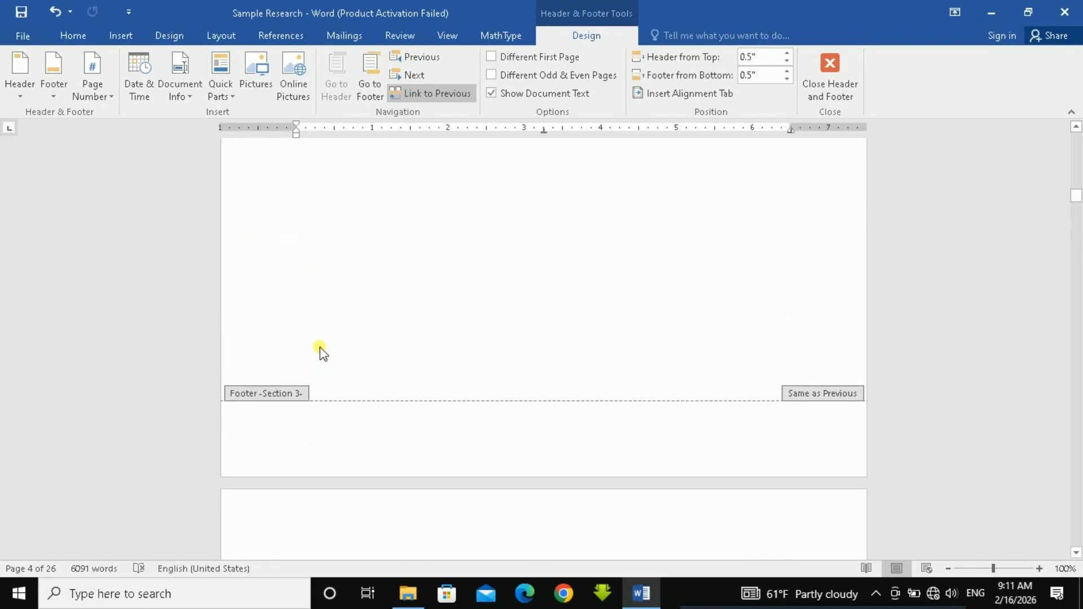
scroll(329, 379, up, 8)
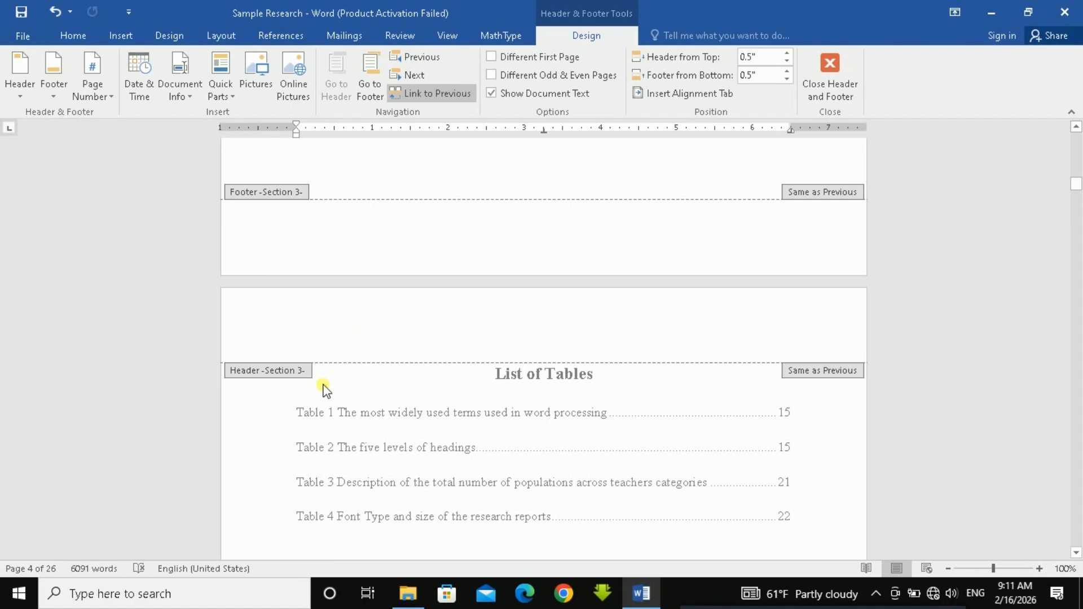
scroll(322, 359, up, 12)
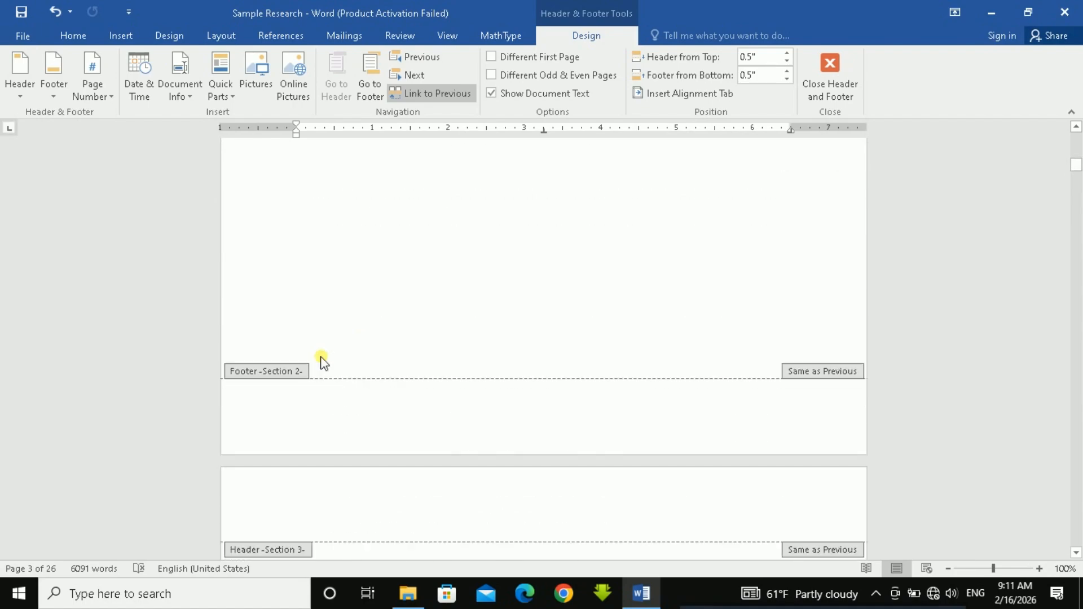
scroll(324, 362, up, 5)
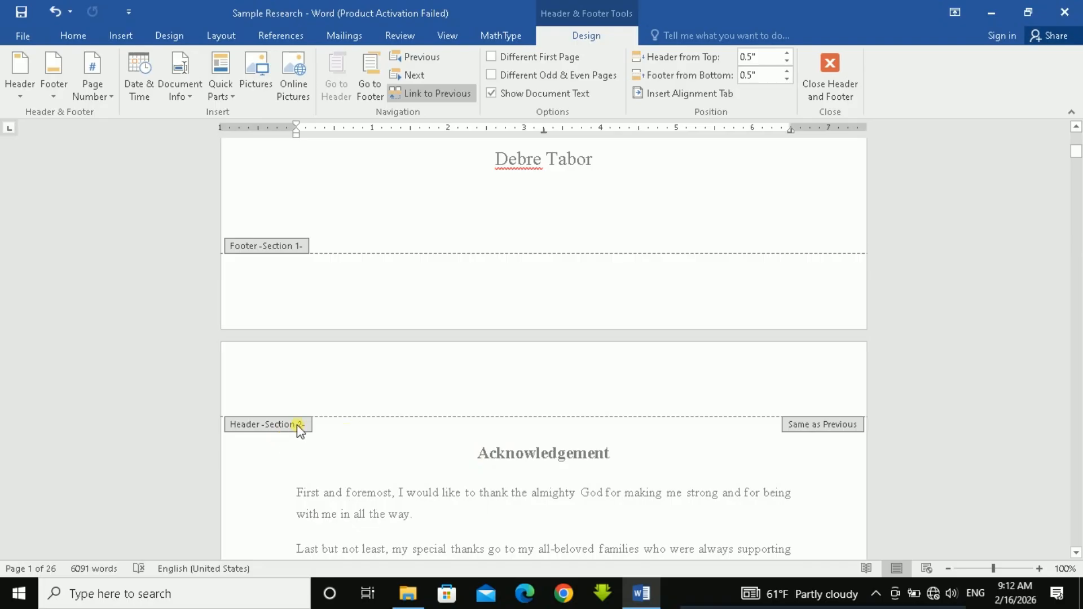
click(427, 318)
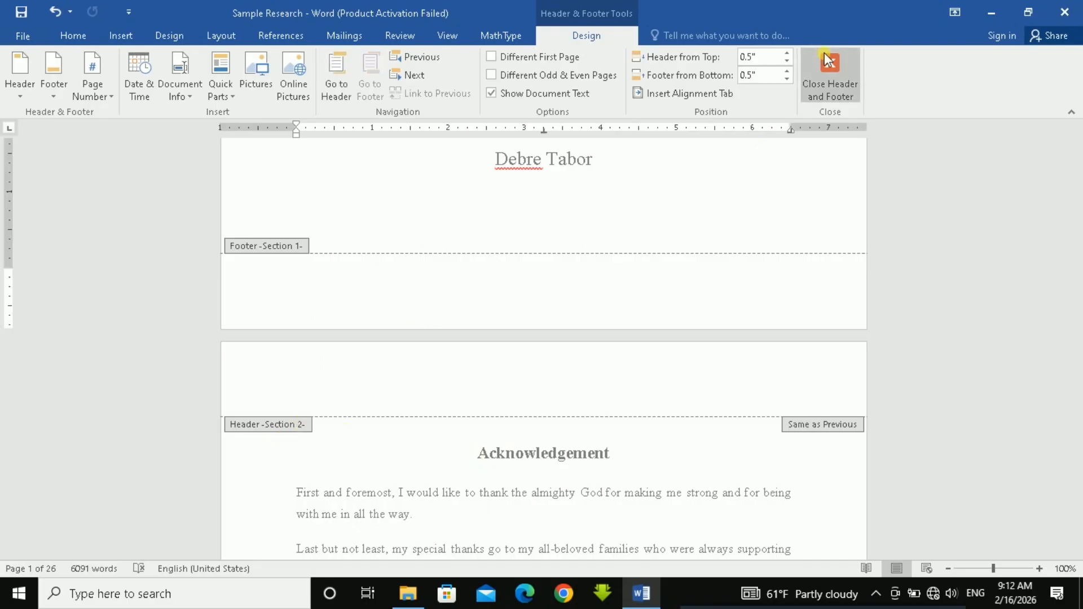
click(827, 75)
scroll(517, 264, up, 10)
scroll(525, 272, up, 4)
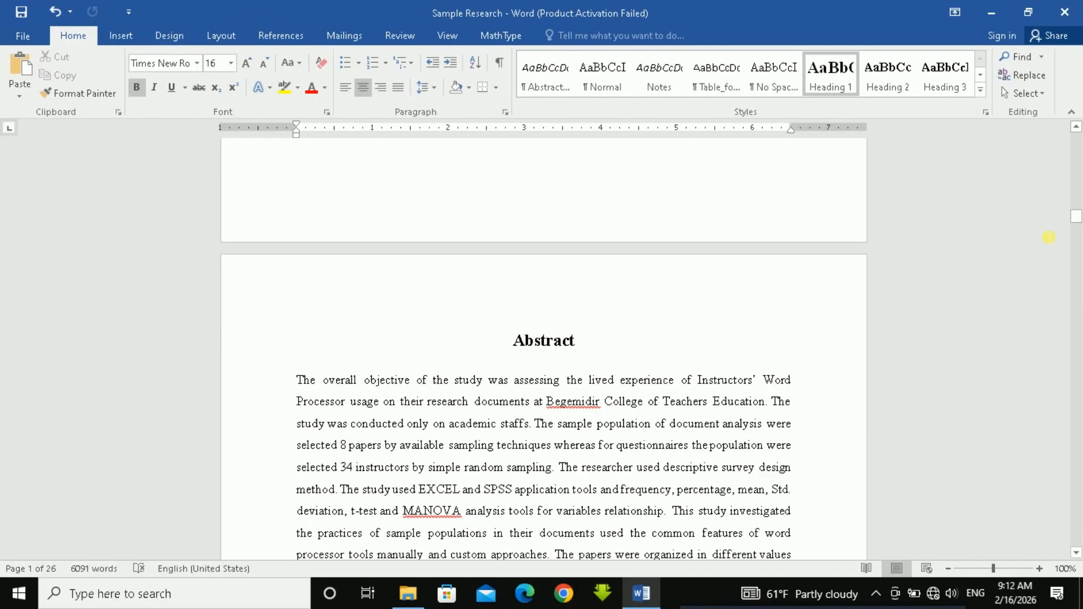
scroll(525, 271, up, 12)
scroll(685, 347, down, 5)
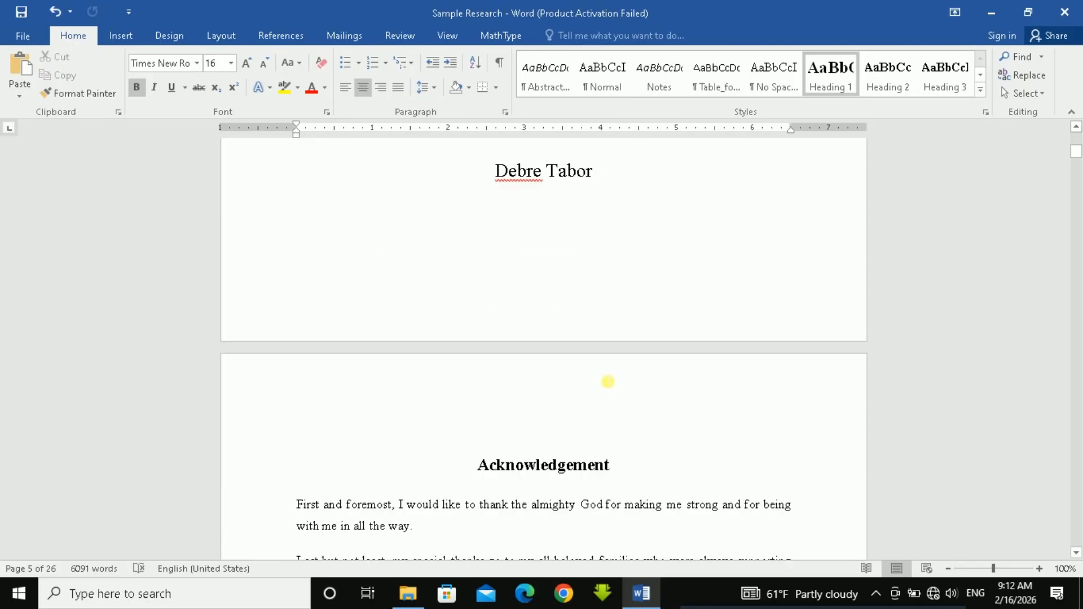
Turn on Different First Page for the footer of the cover page section and of the Acknowledgement section
double_click(558, 229)
scroll(593, 251, up, 3)
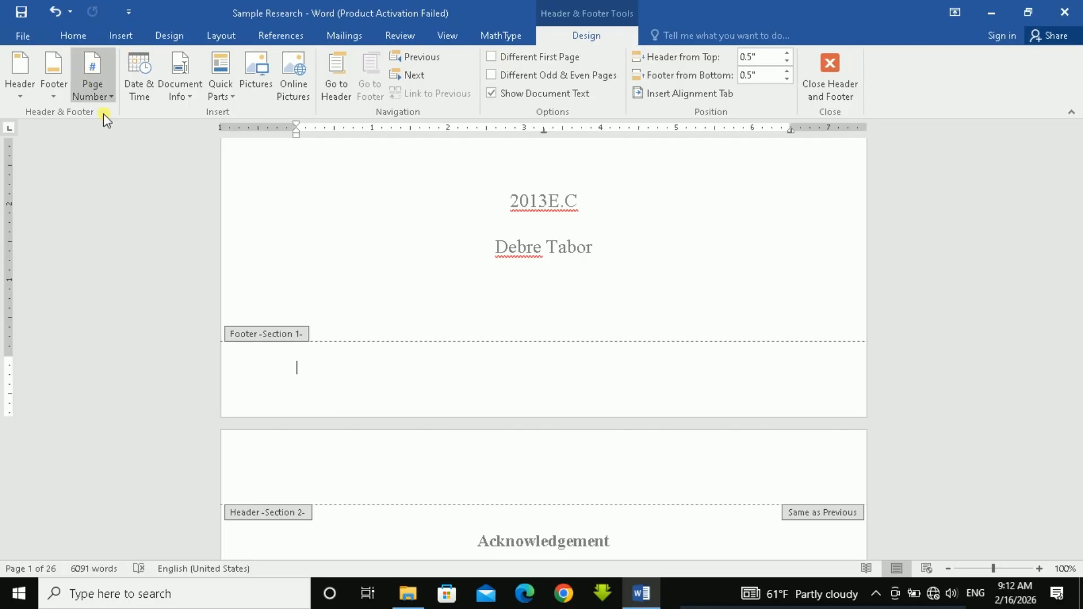
click(491, 57)
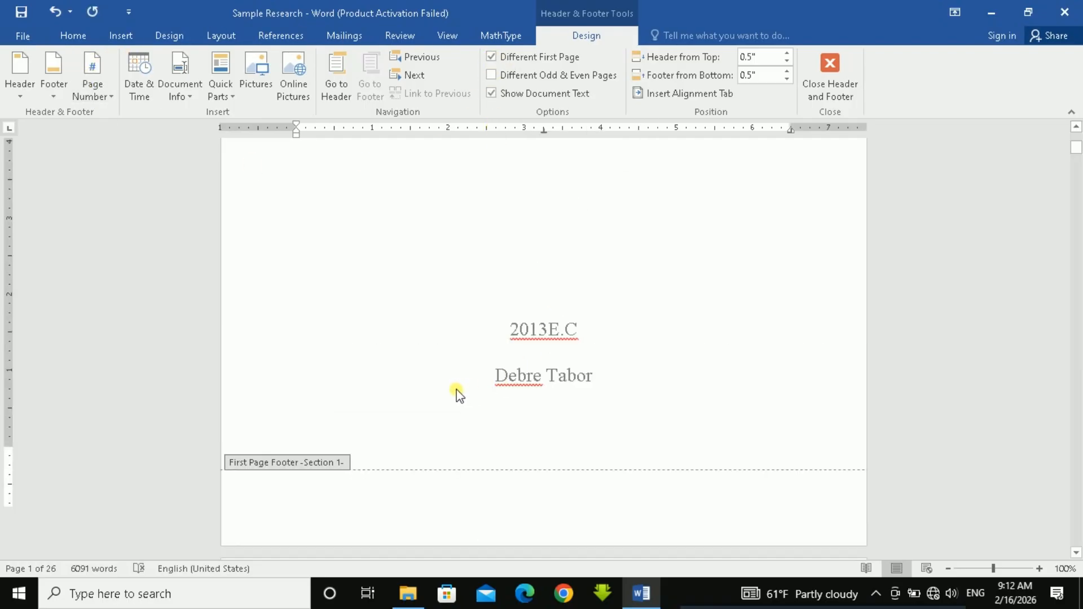
scroll(460, 386, down, 10)
scroll(464, 384, down, 5)
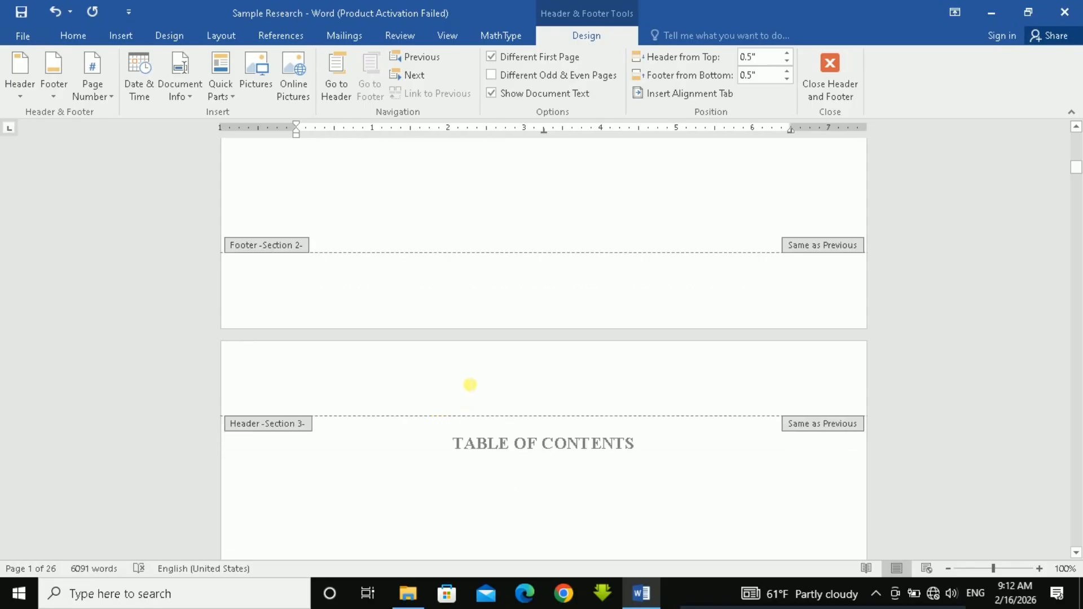
click(489, 309)
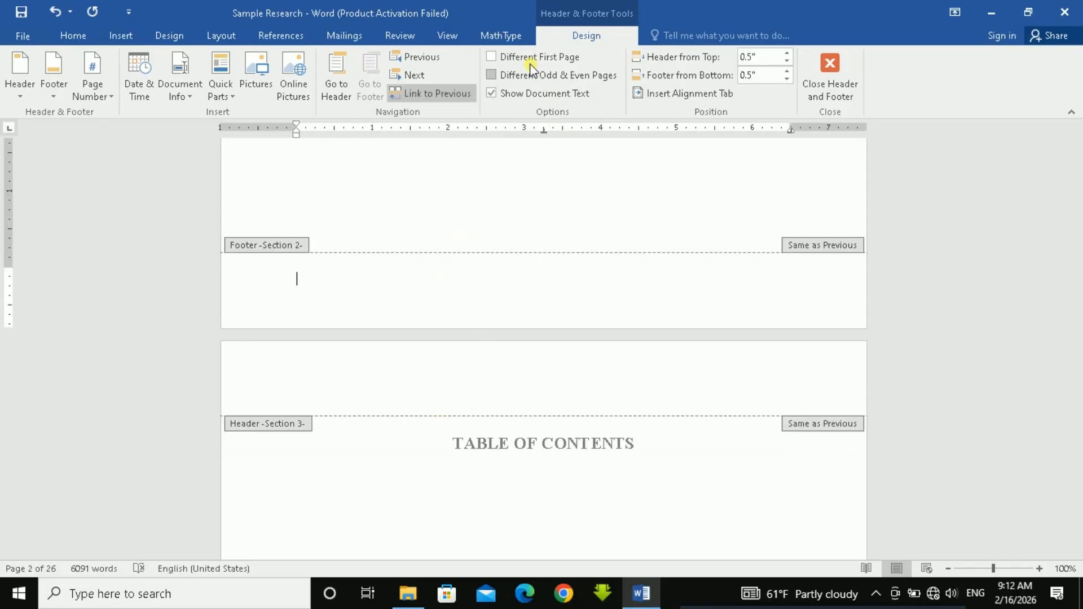
click(491, 57)
Format the page numbers of section 3, which begins at TABLE OF CONTENTS, as I, II, III, starting at I
scroll(502, 299, down, 5)
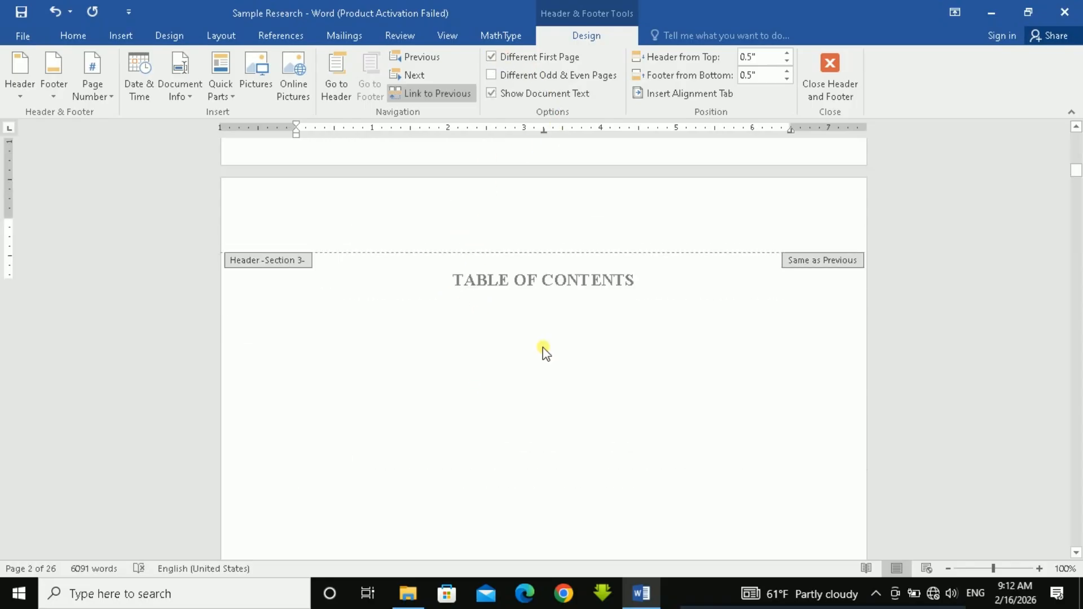
scroll(527, 343, down, 5)
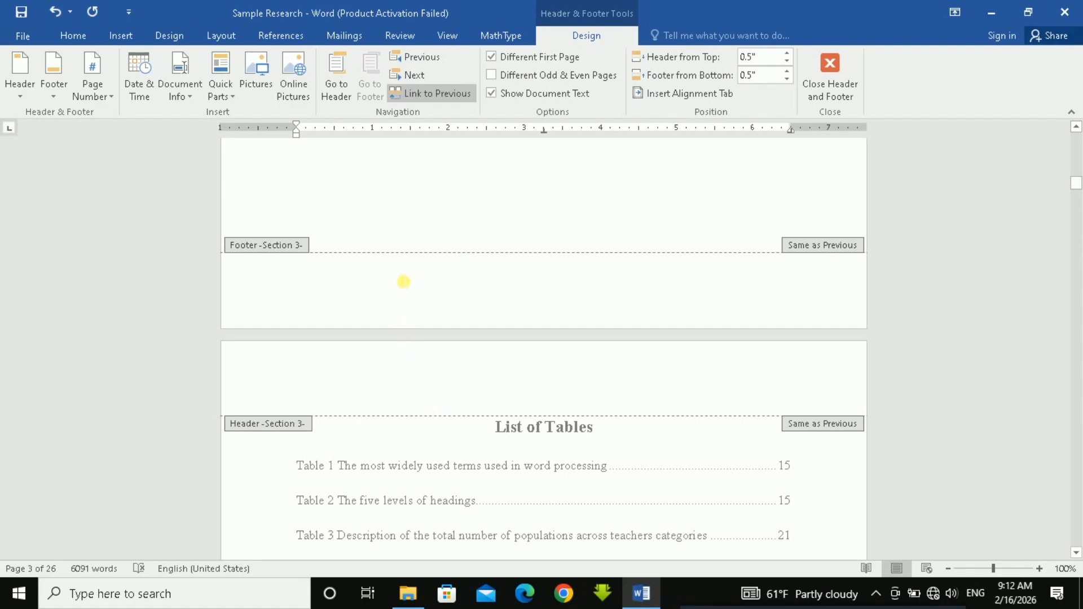
click(339, 287)
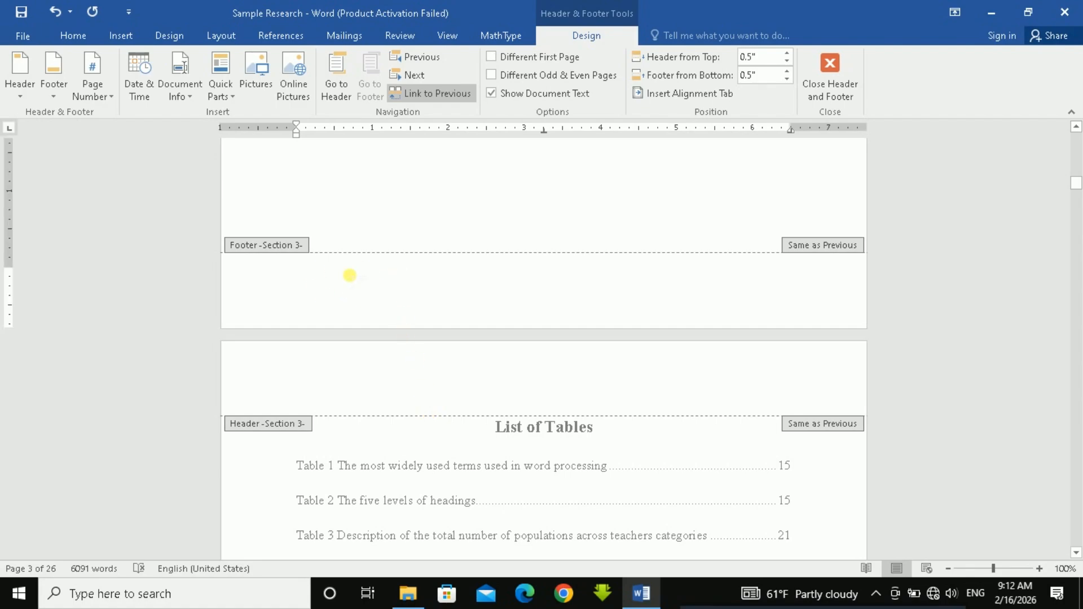
click(97, 96)
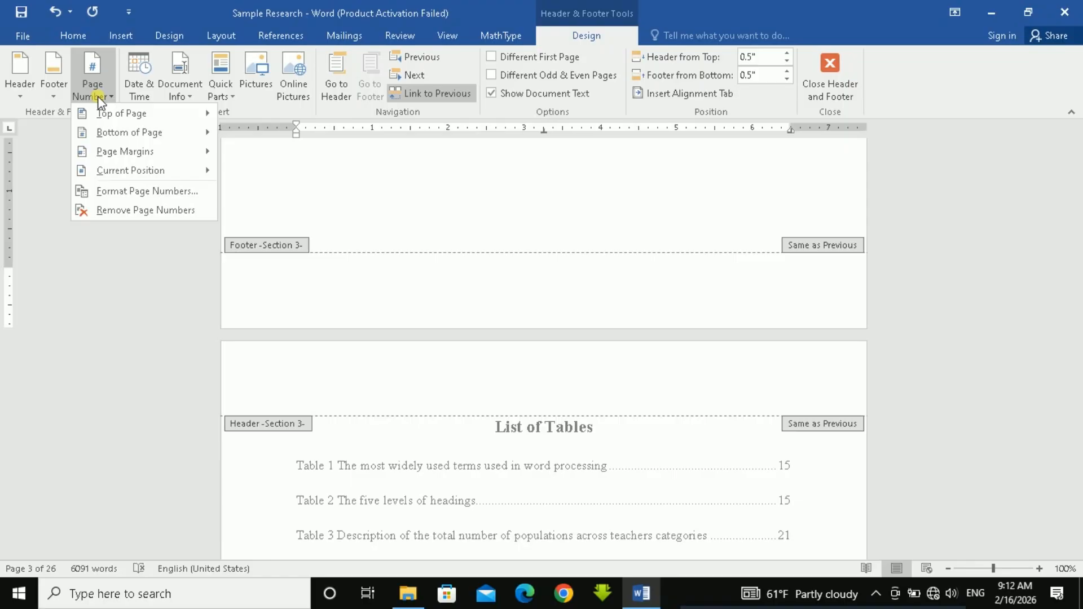
click(145, 192)
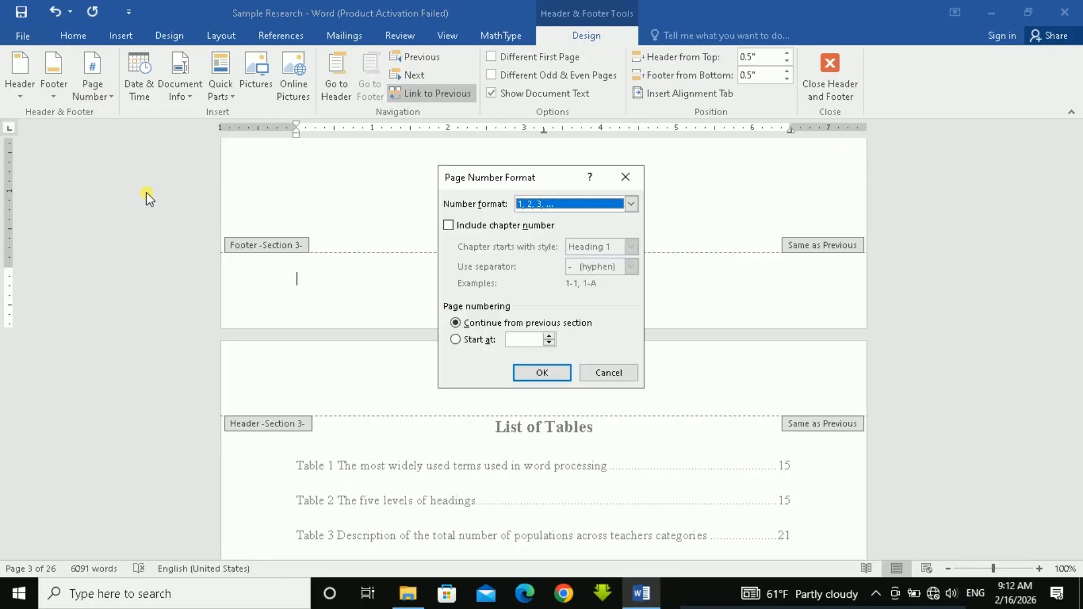
click(570, 205)
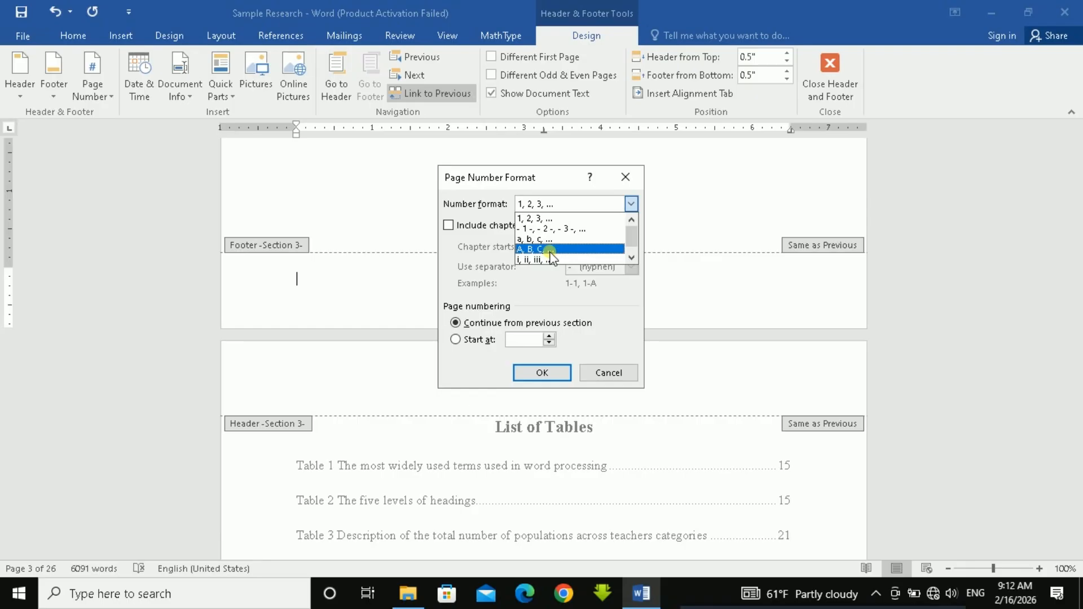
click(545, 260)
click(579, 204)
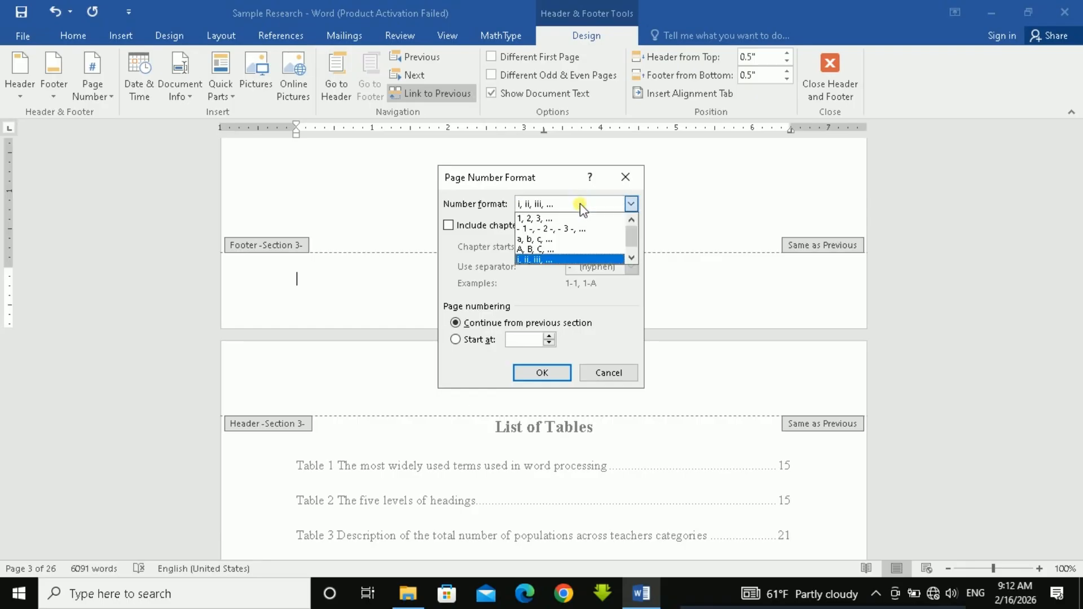
click(547, 262)
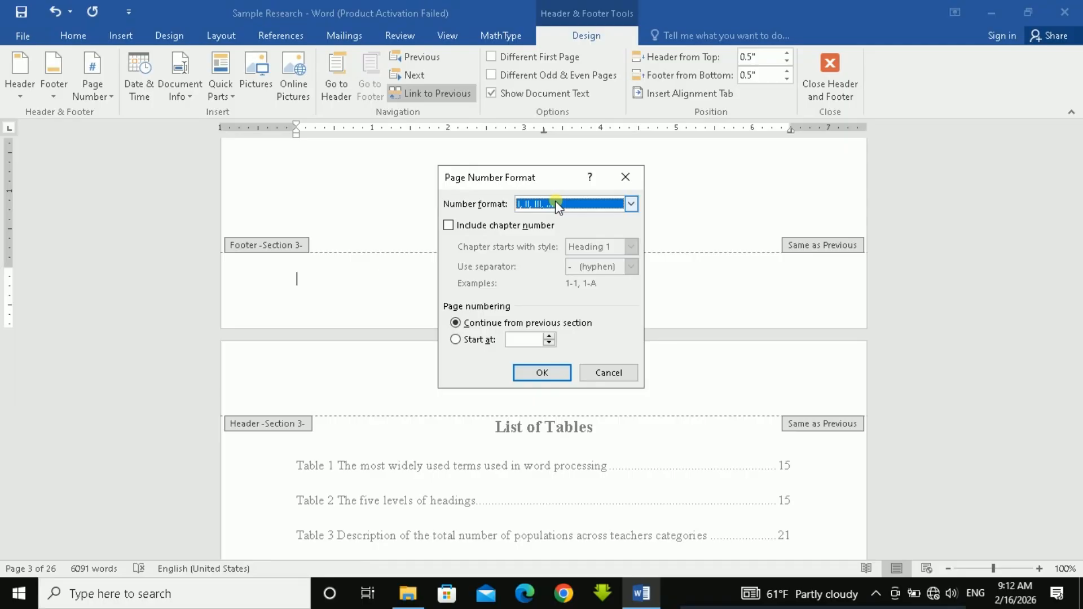
click(533, 343)
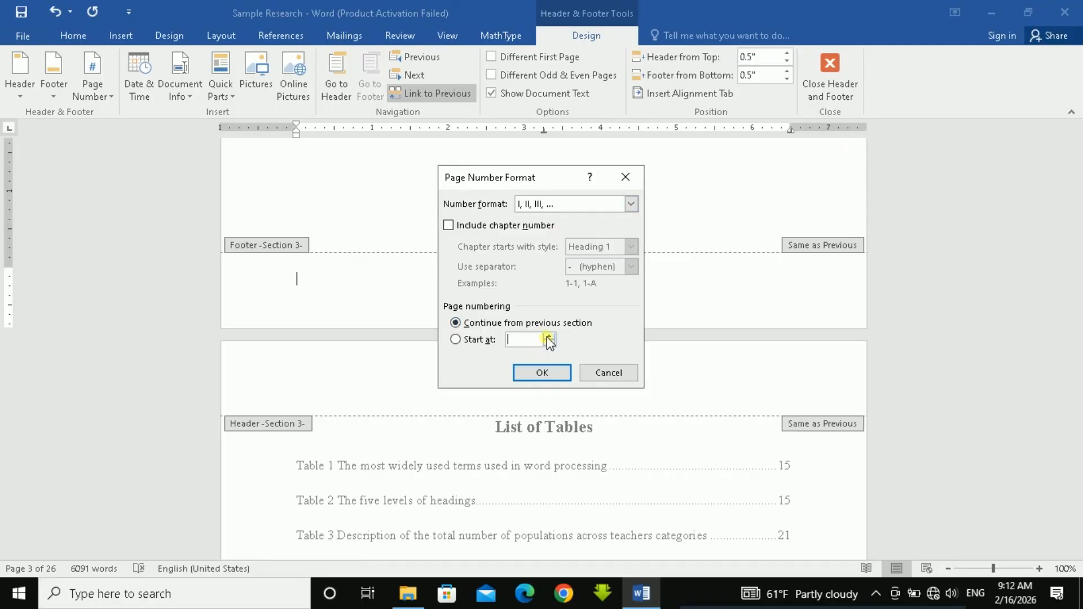
click(548, 337)
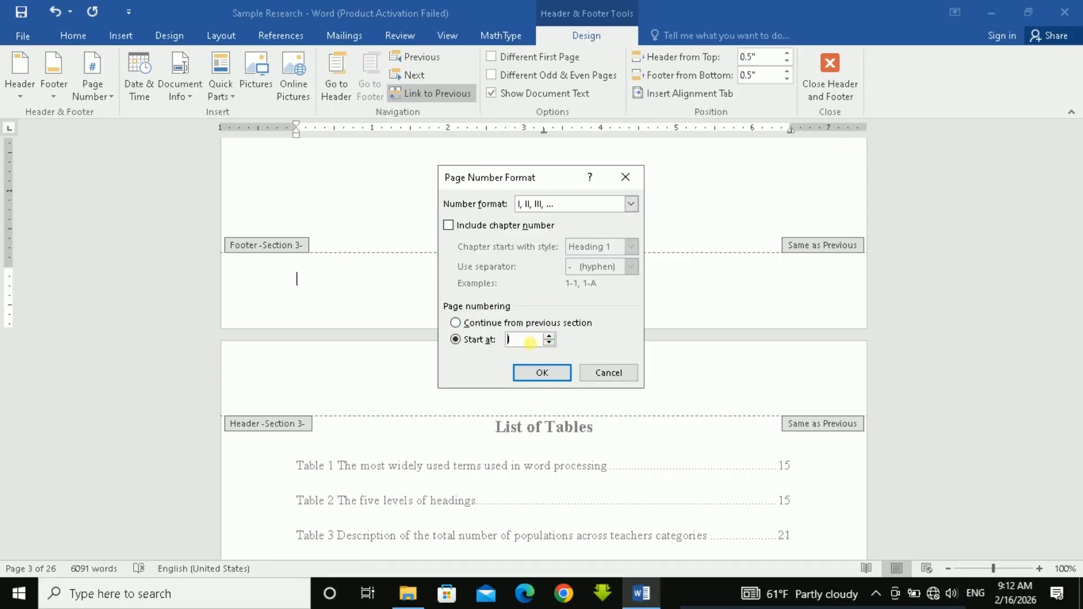
click(540, 373)
Insert a centred Plain Number 2 page number at the bottom of the page in the section 3 footer
scroll(517, 357, up, 6)
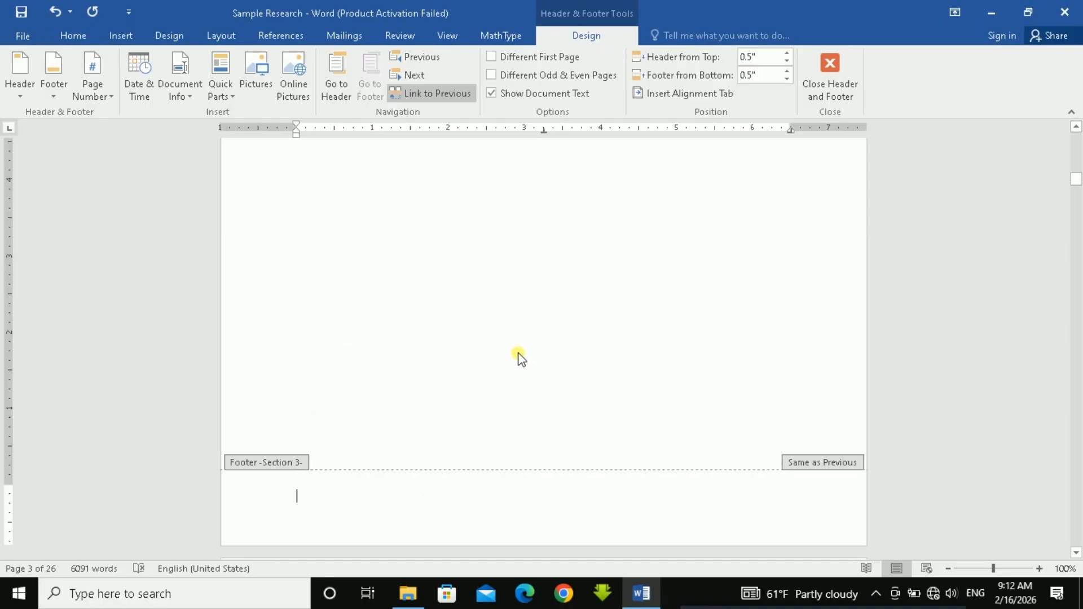
scroll(468, 388, down, 15)
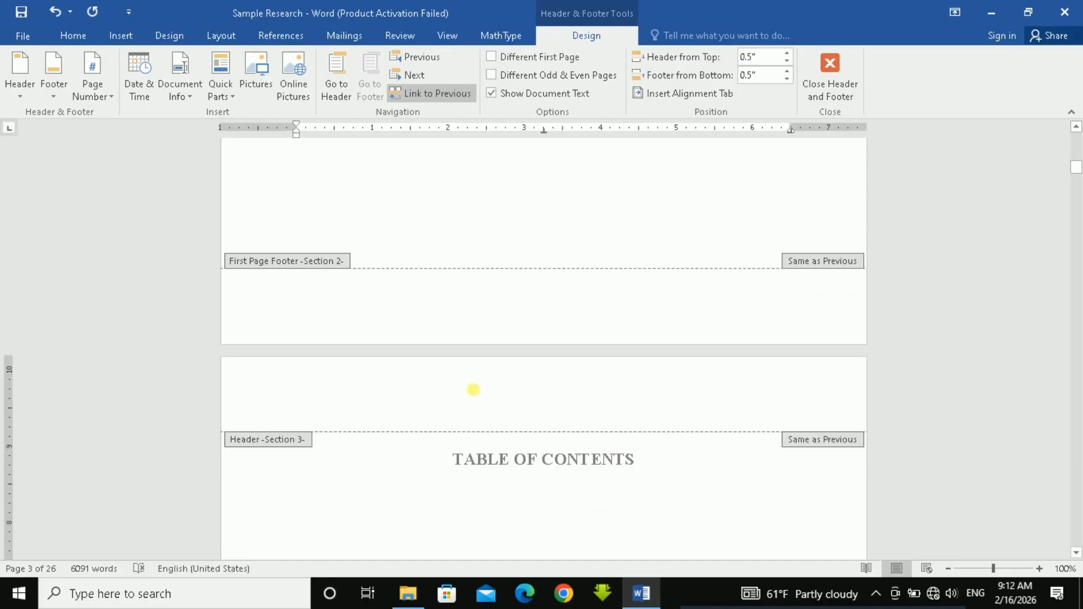
scroll(459, 494, down, 6)
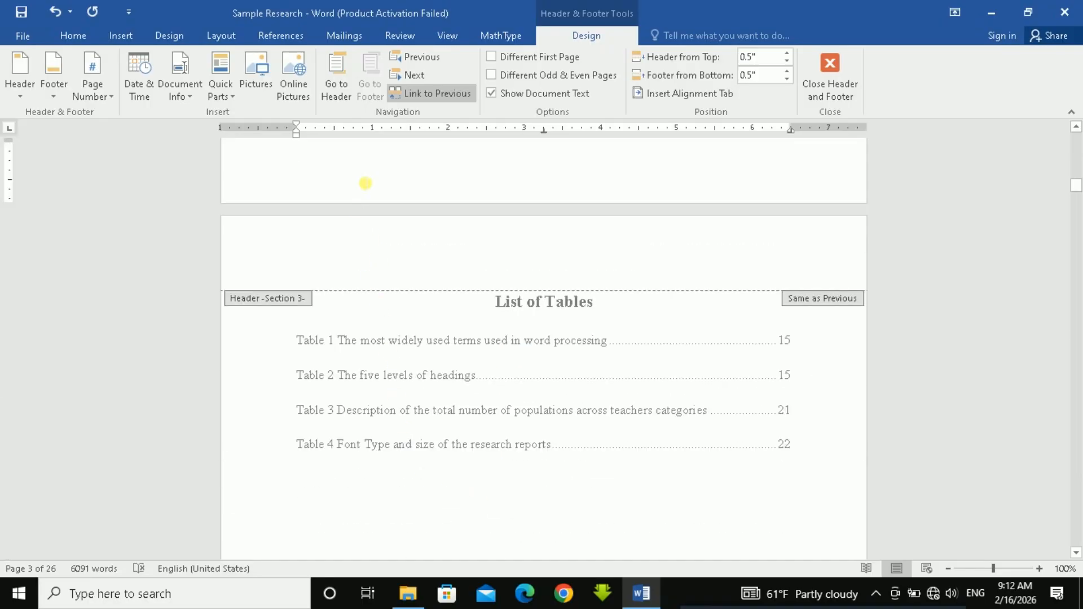
scroll(316, 257, up, 3)
click(97, 90)
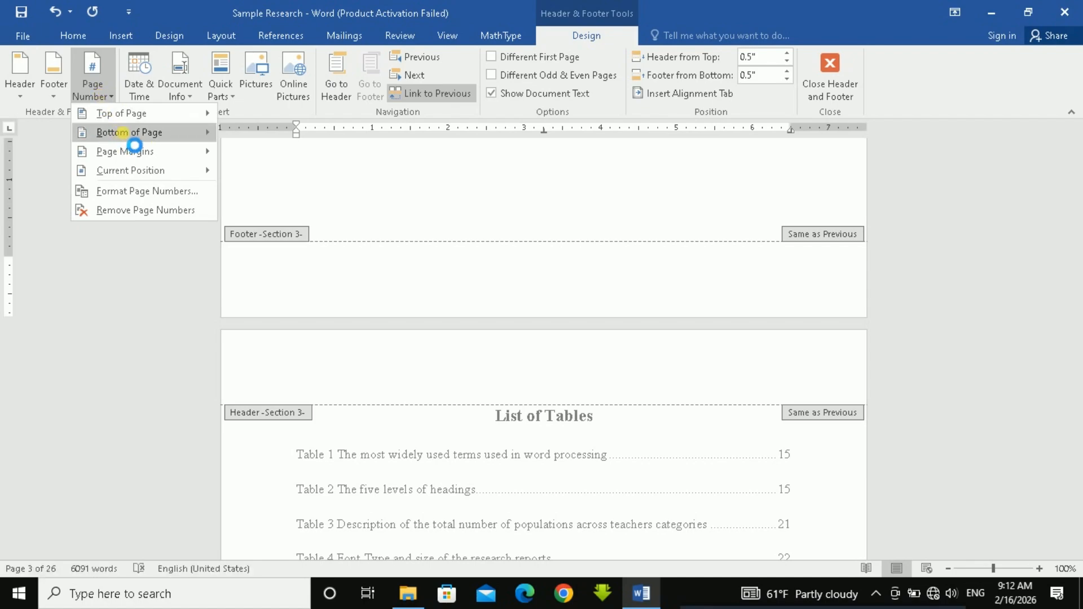
mouse_move(178, 135)
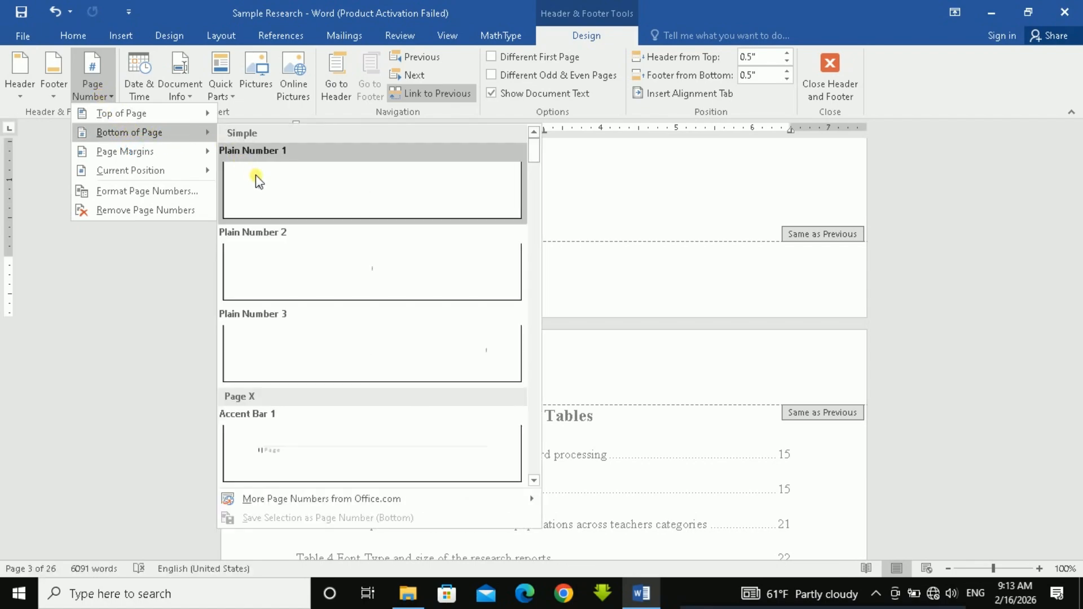
click(393, 274)
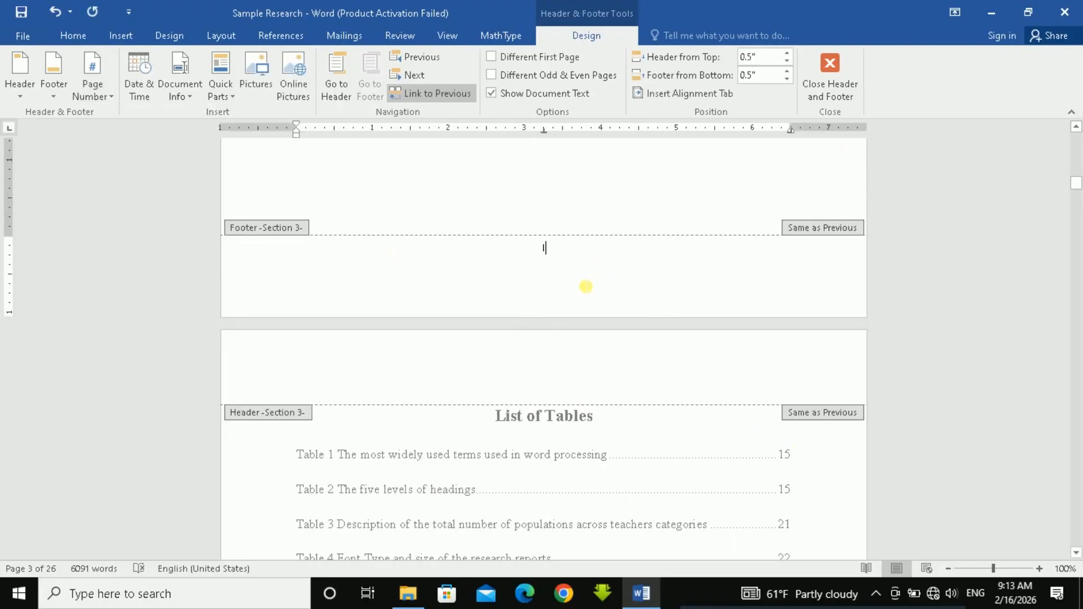
Examine the page numbering in the footers from the Acknowledgement page through the Abstract page
scroll(584, 287, up, 10)
scroll(570, 402, up, 8)
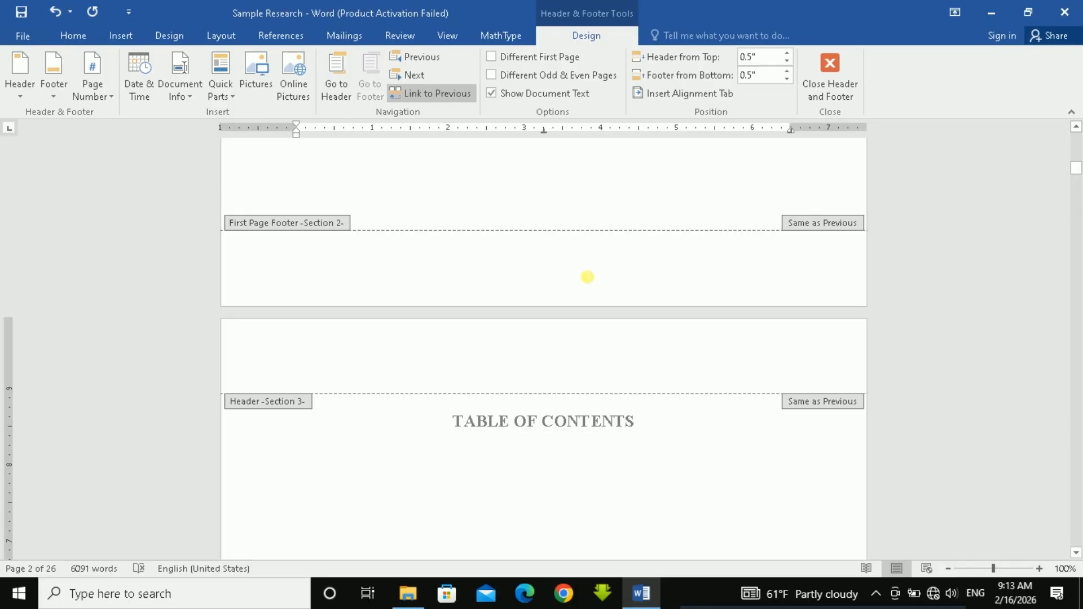
scroll(587, 277, down, 14)
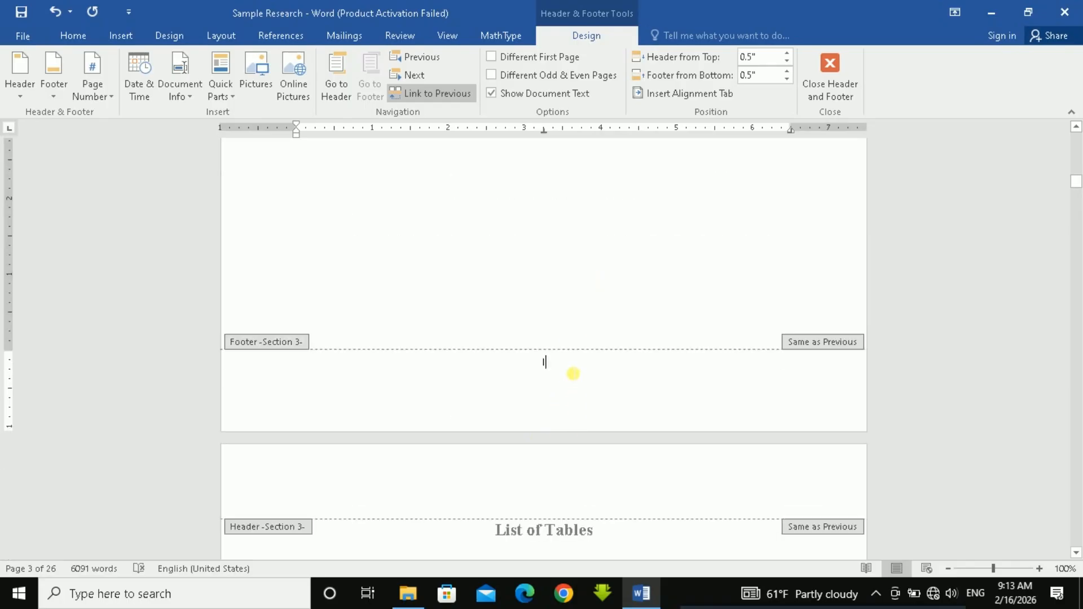
scroll(527, 404, down, 15)
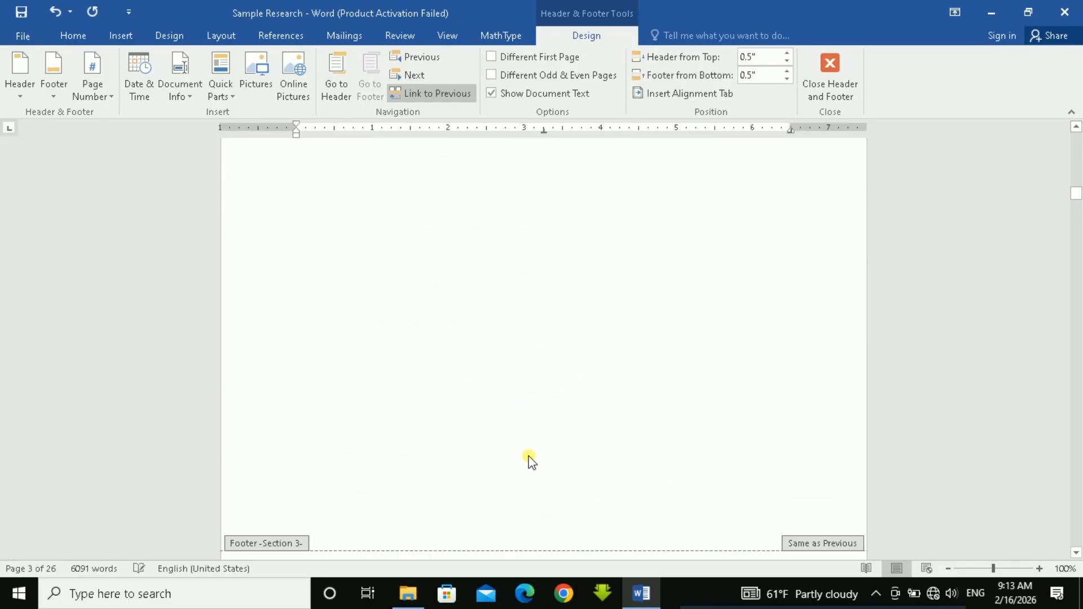
scroll(531, 461, down, 6)
scroll(577, 375, down, 20)
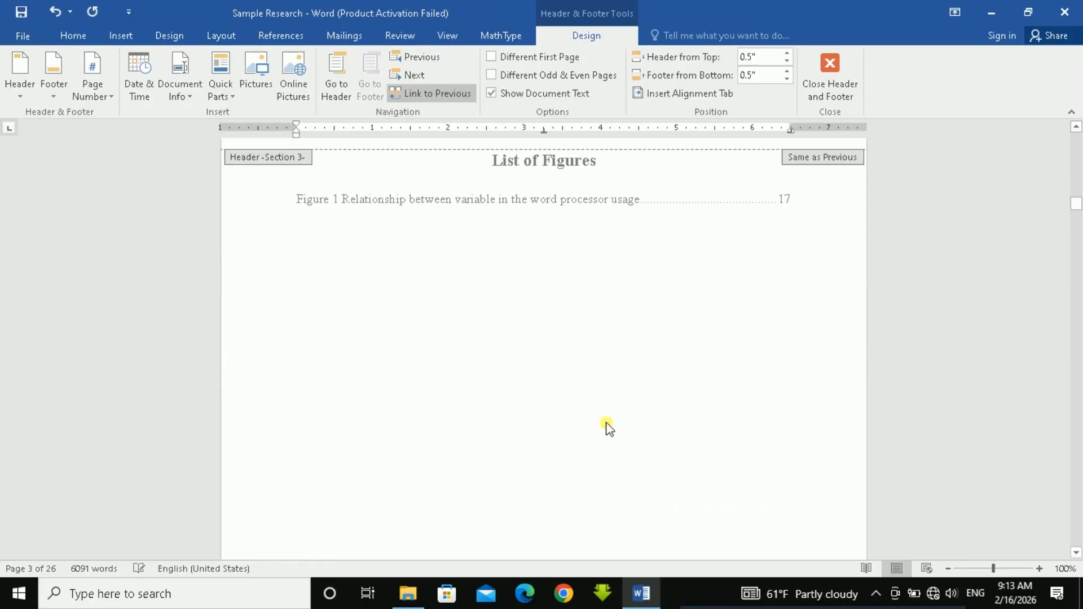
scroll(580, 405, down, 15)
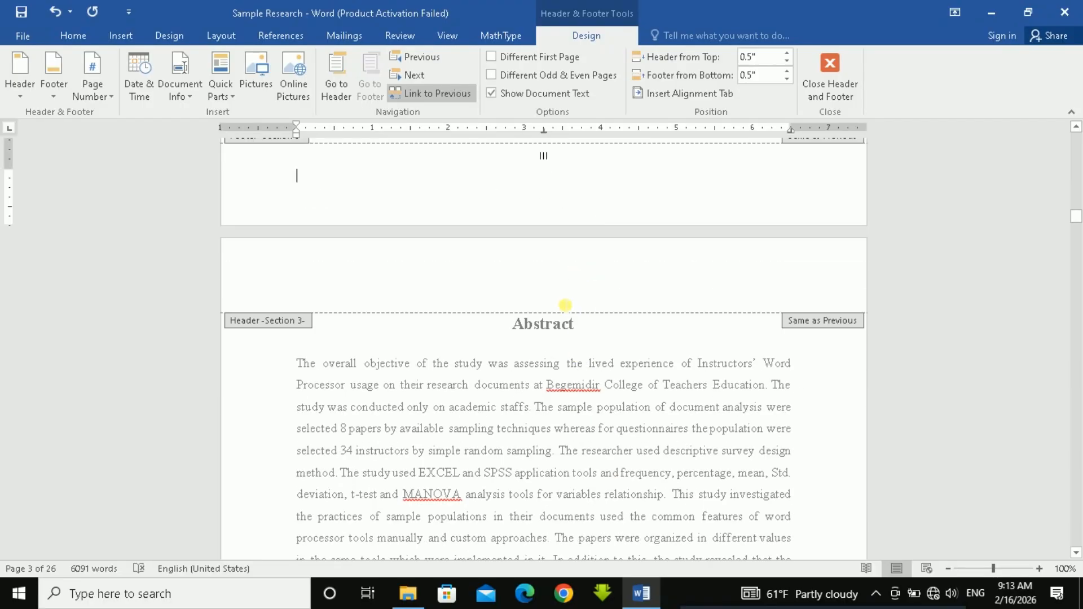
scroll(550, 397, down, 14)
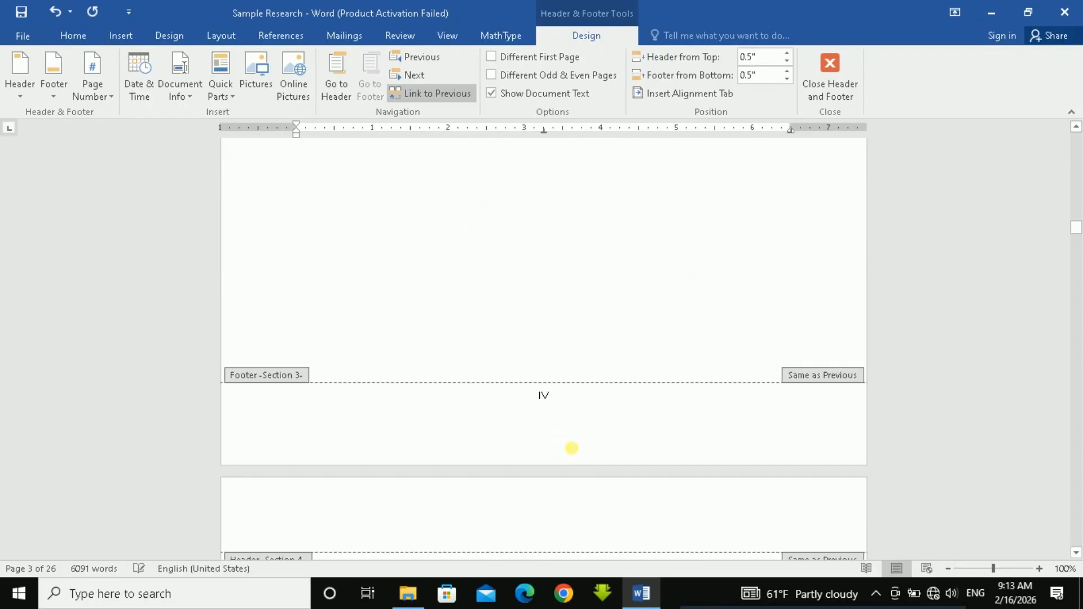
Restart the page numbering of section 4, which begins with Chapter one: Introduction, at 1
scroll(567, 415, down, 15)
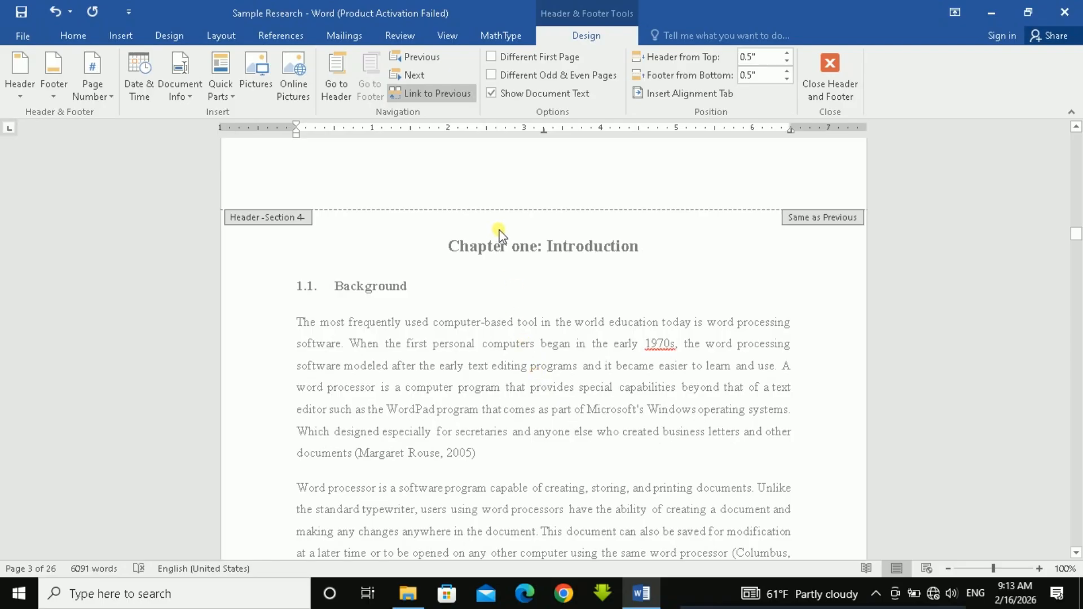
scroll(581, 386, down, 3)
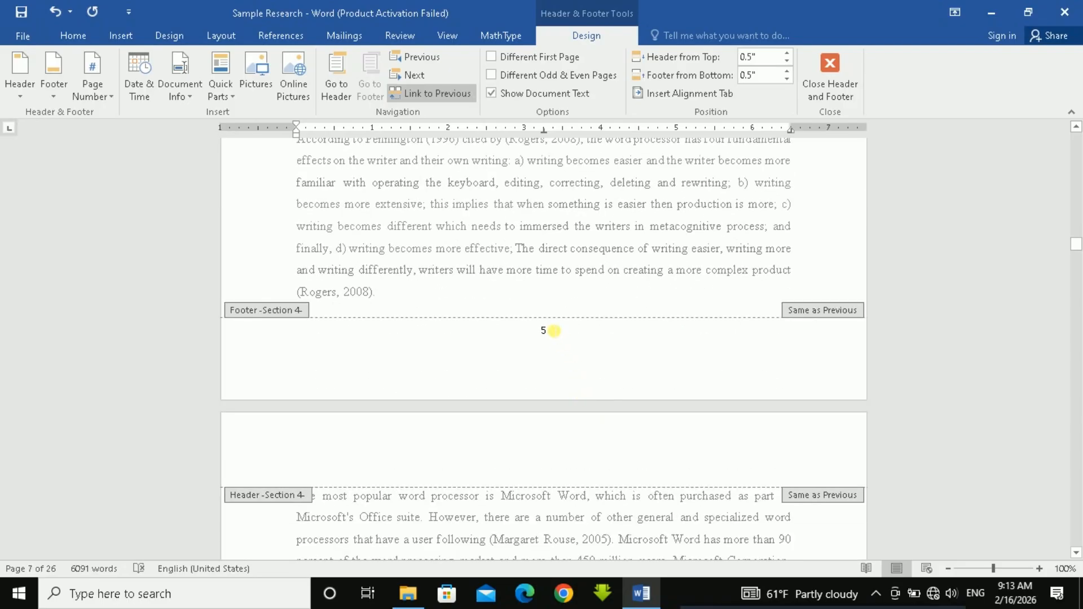
click(572, 336)
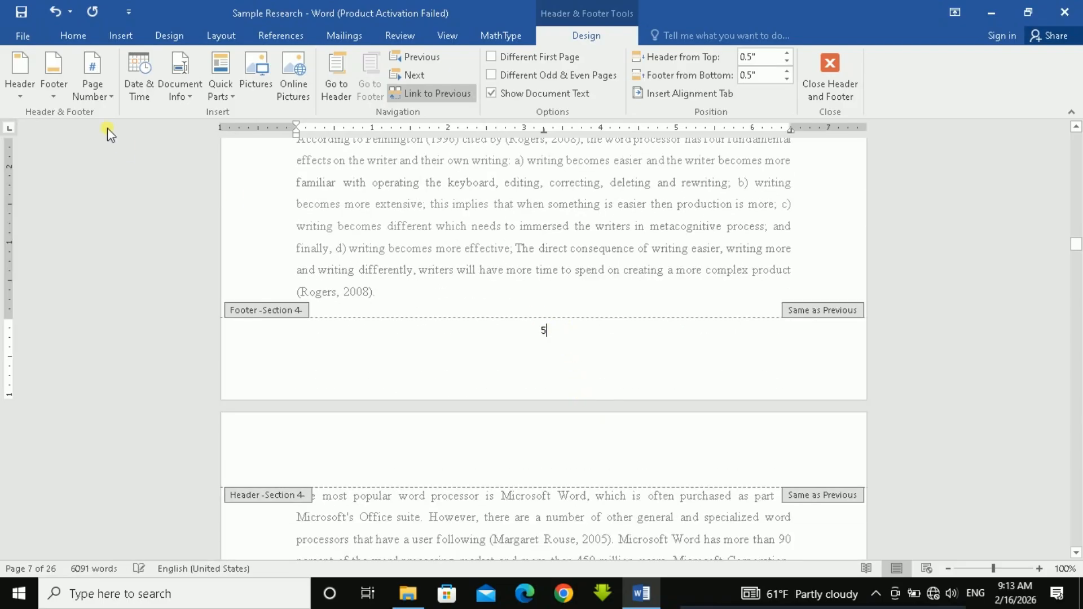
click(95, 97)
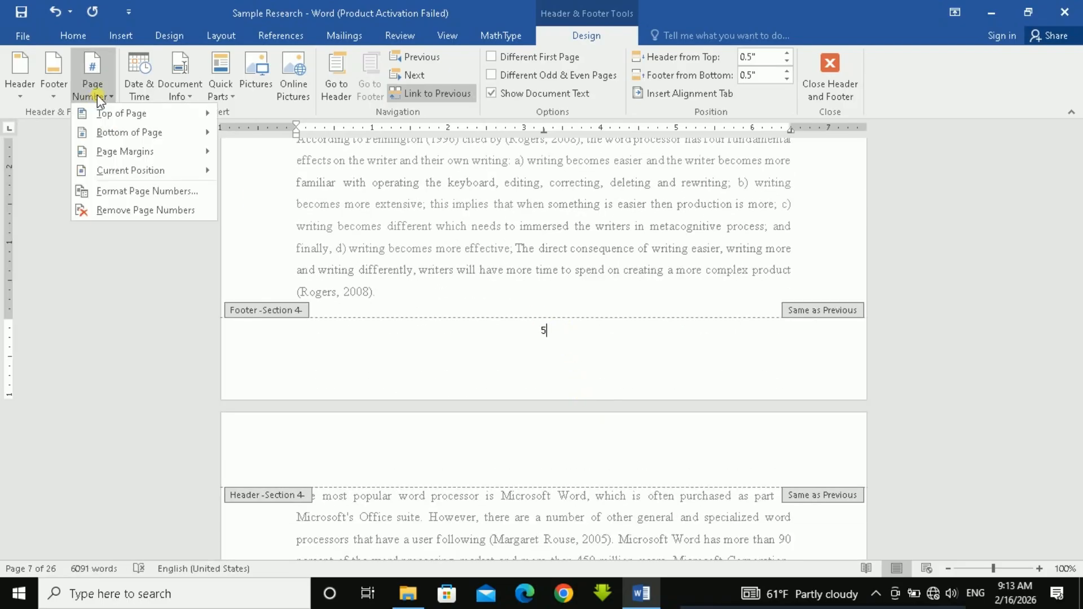
click(104, 194)
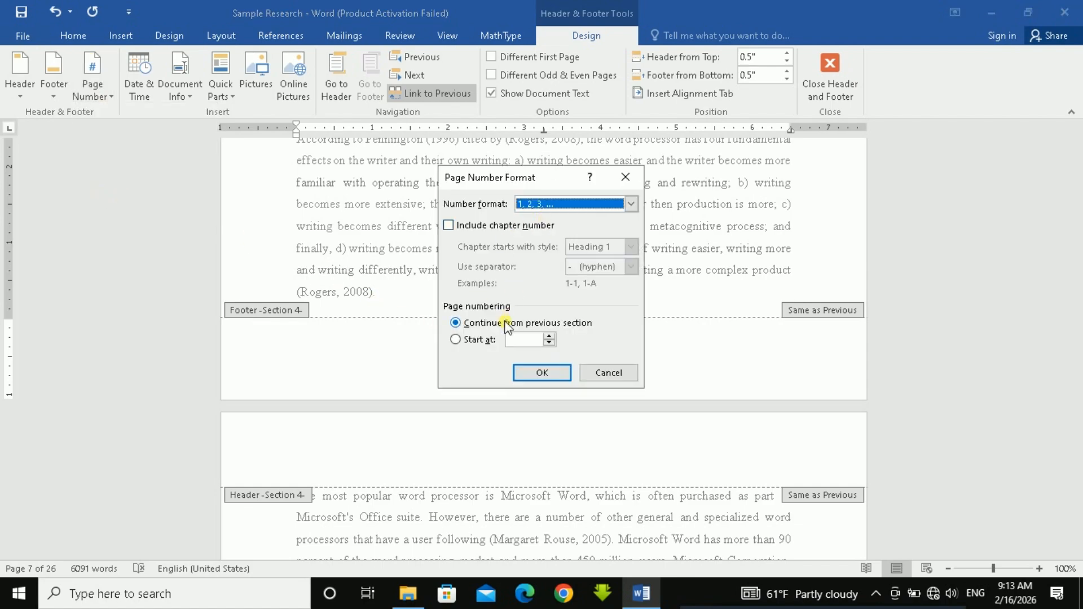
click(549, 337)
click(539, 372)
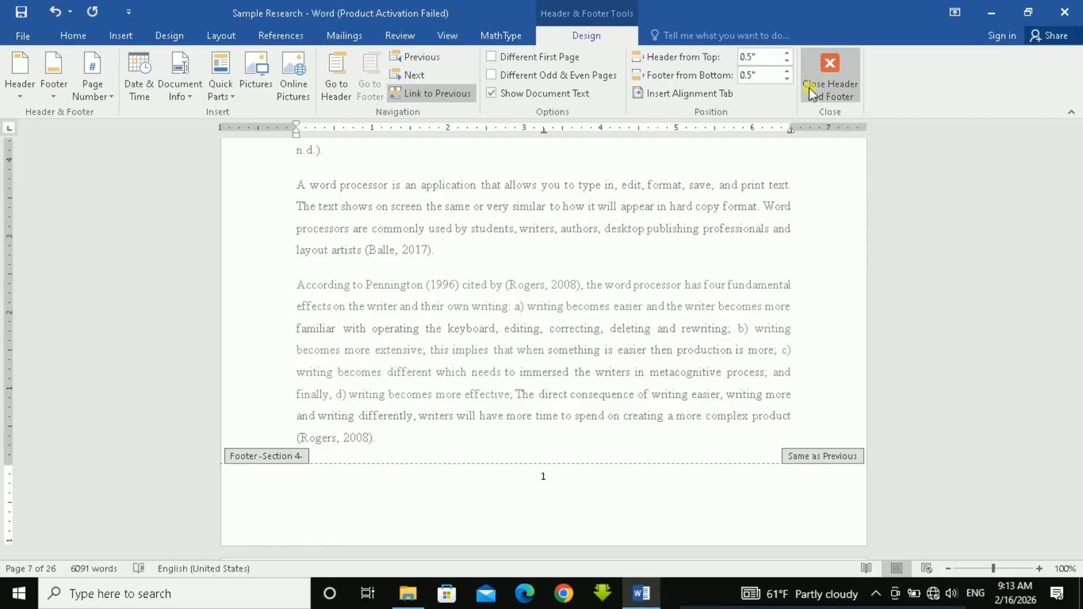
Close the header and footer view and review the page numbers on the chapter pages
click(857, 84)
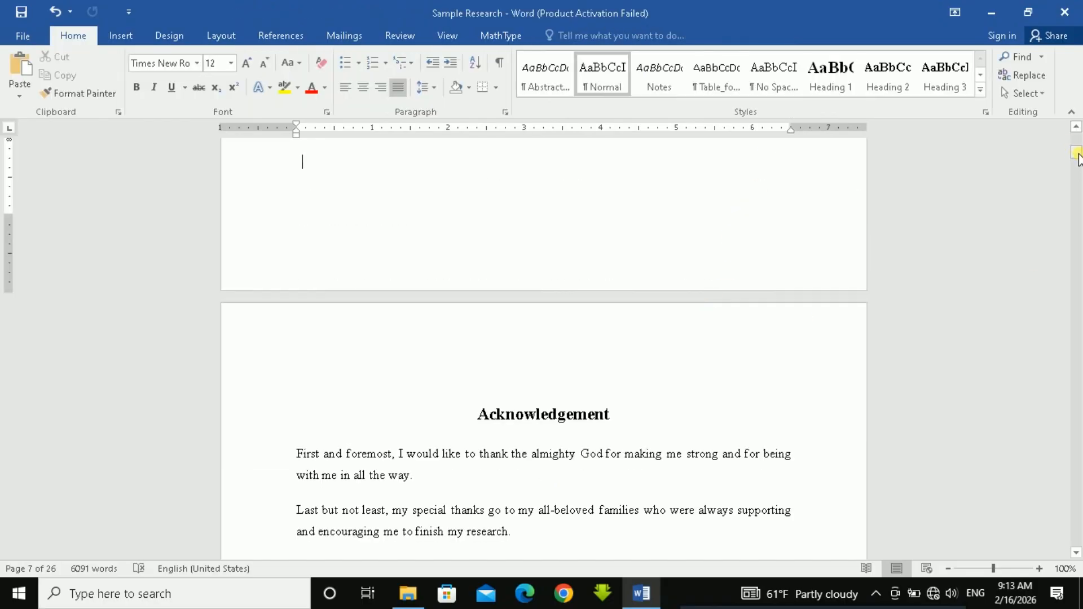
drag(1077, 155, 1078, 269)
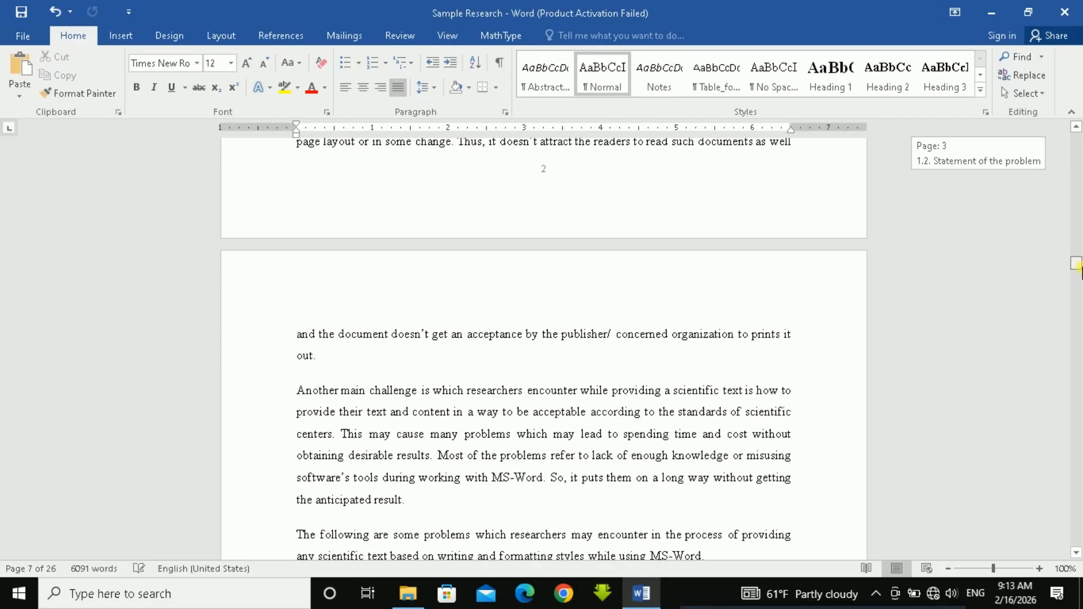
scroll(926, 314, down, 12)
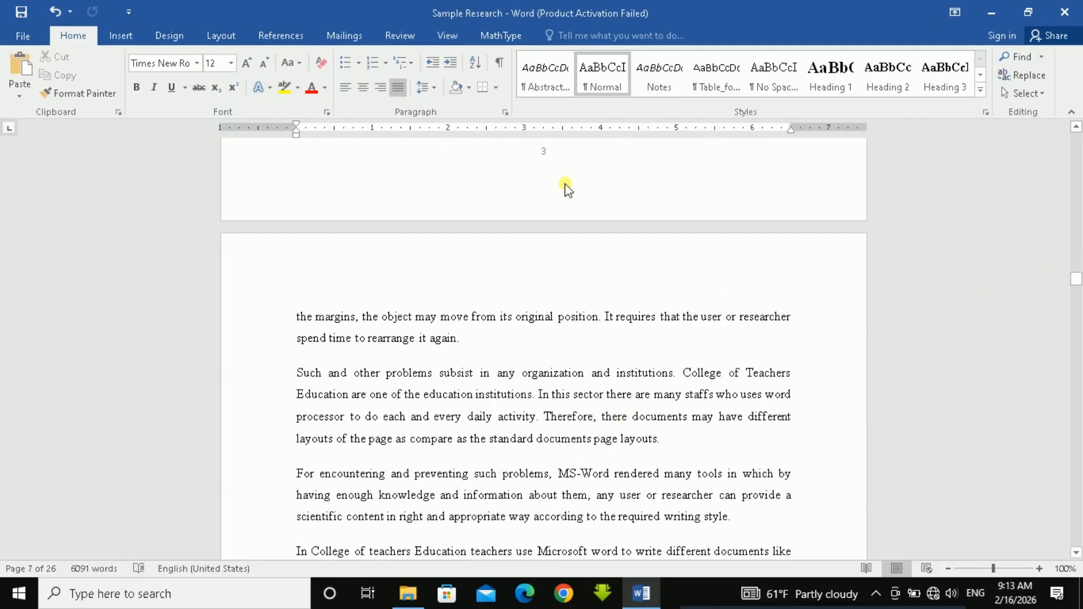
Look through the Chapter One pages from the background text to the end of the chapter
scroll(567, 189, down, 15)
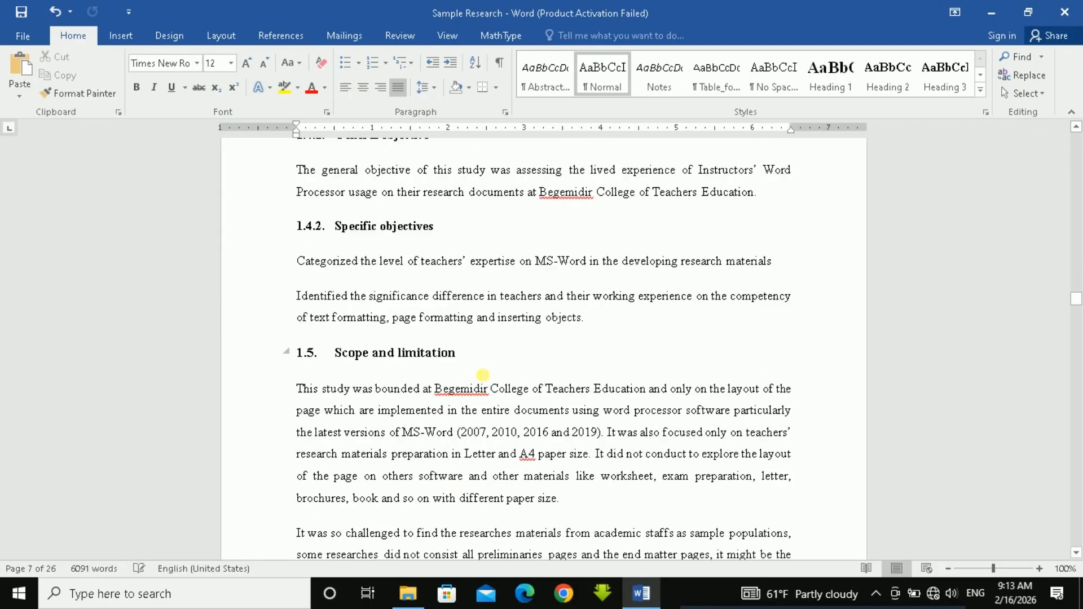
scroll(483, 375, down, 15)
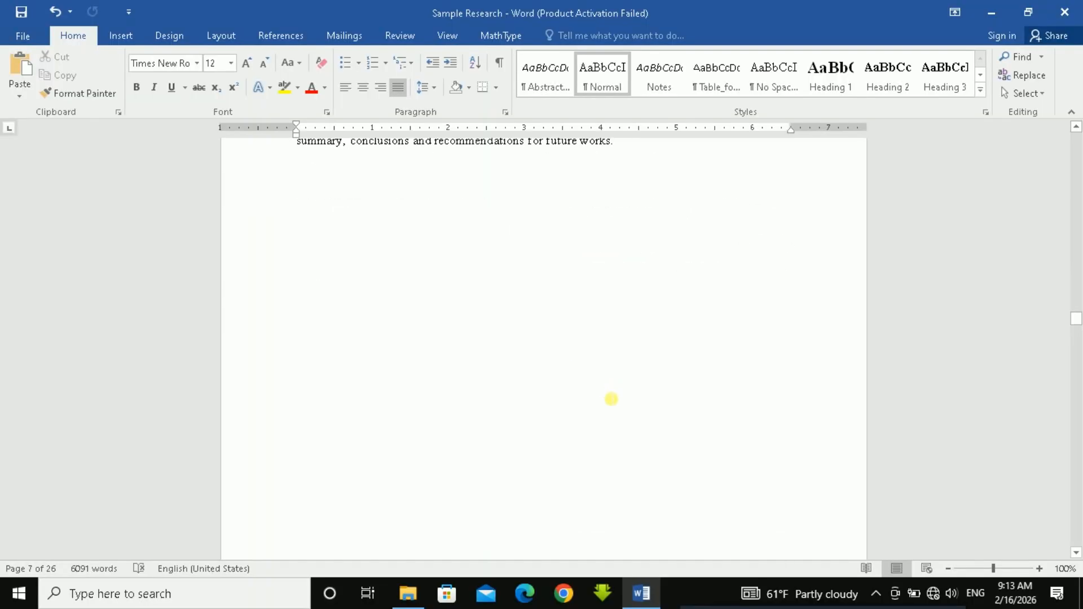
scroll(610, 399, down, 8)
Open the custom table of contents settings for the empty line below the TABLE OF CONTENTS heading
drag(1078, 326, 1078, 149)
scroll(569, 406, down, 1)
scroll(664, 293, down, 4)
scroll(645, 333, down, 15)
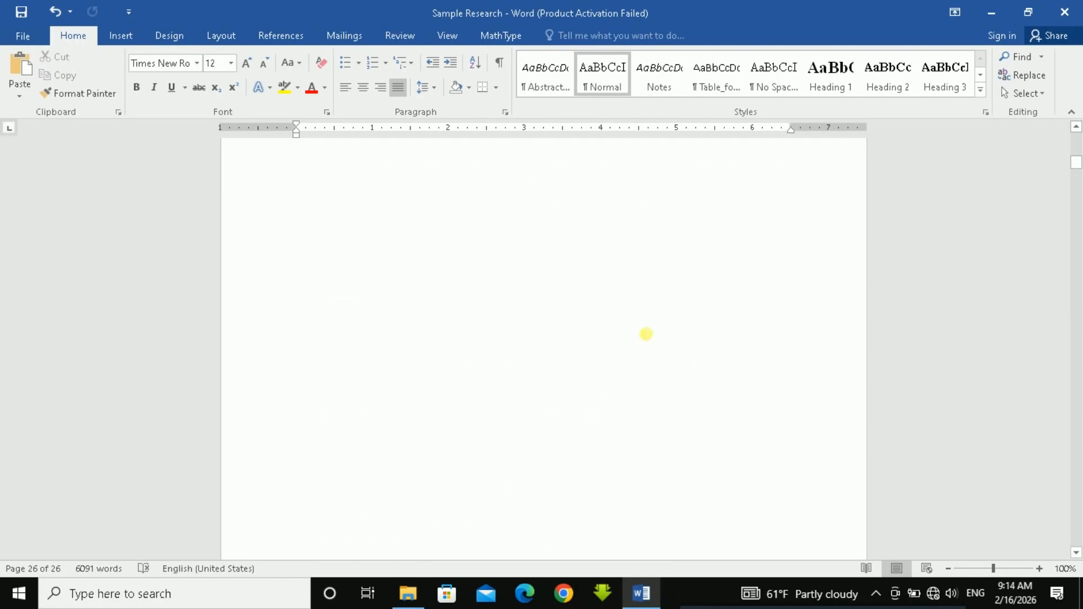
scroll(636, 331, up, 3)
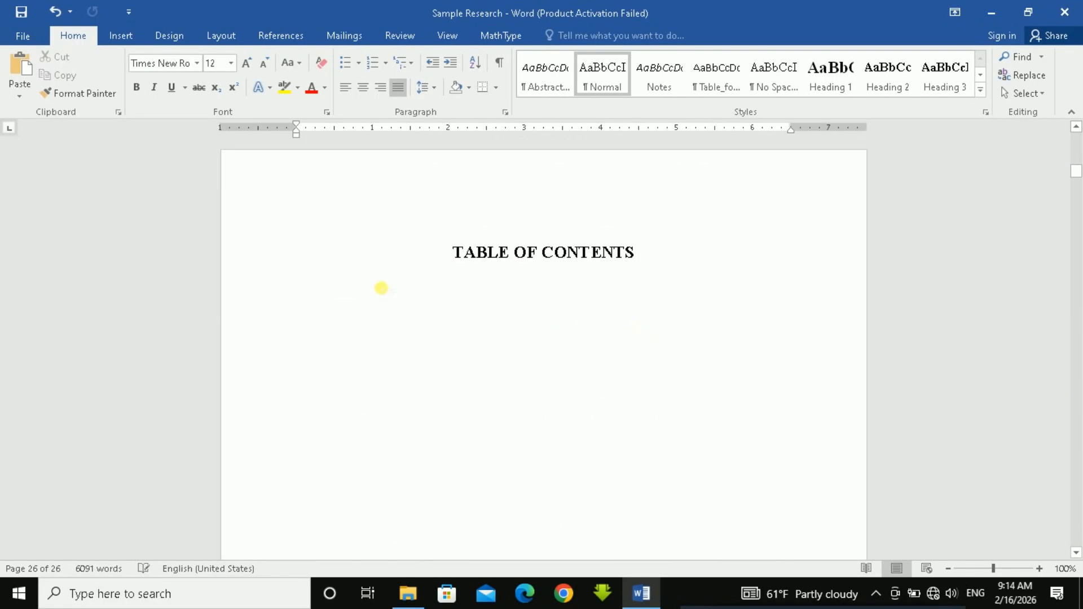
click(342, 289)
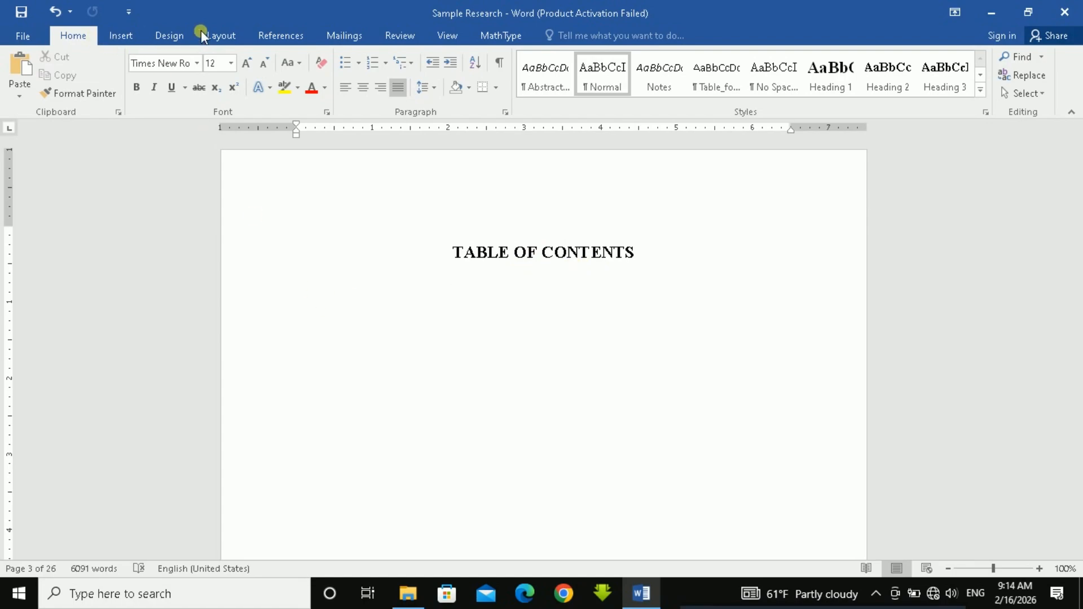
click(265, 38)
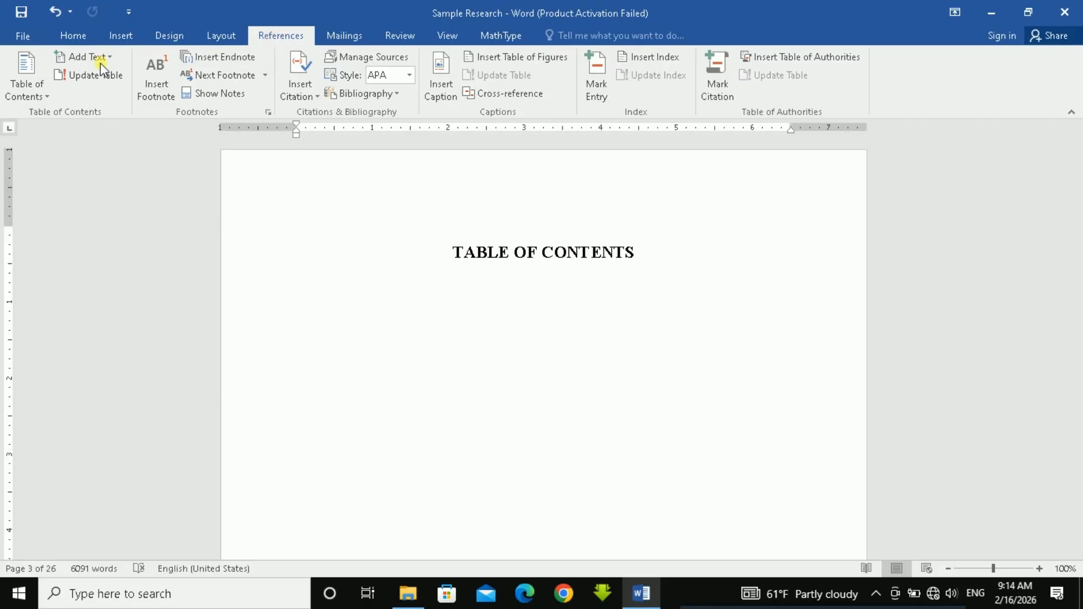
click(23, 99)
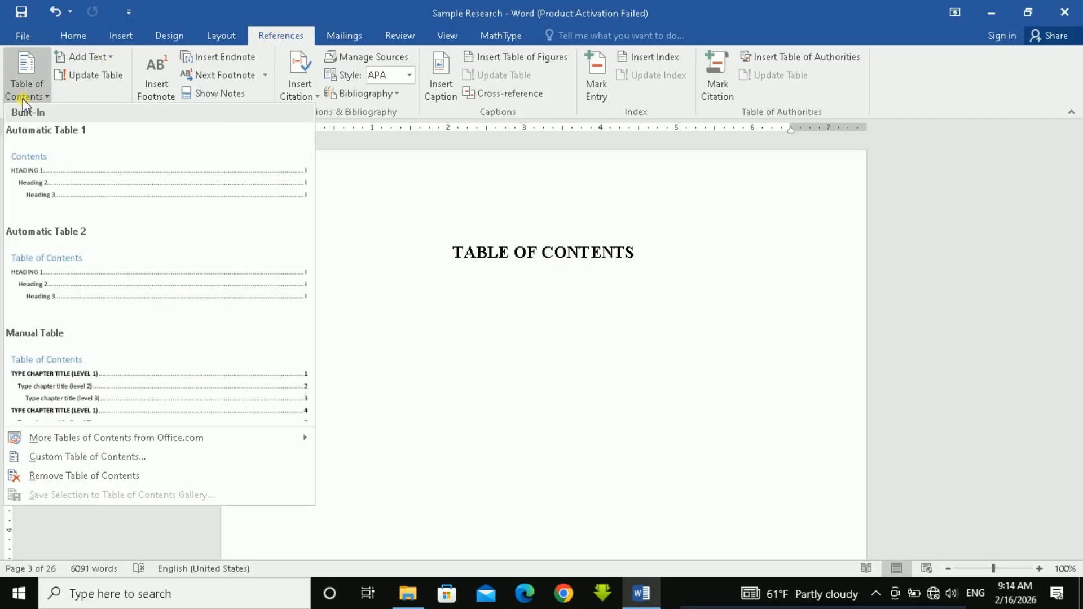
click(118, 457)
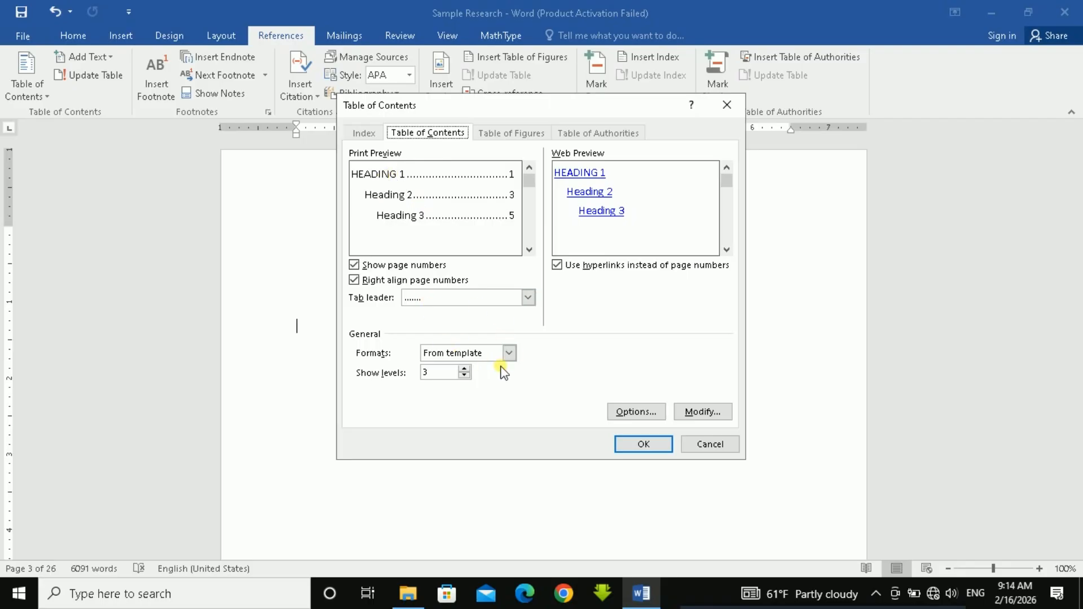
Modify the TOC 1 style to use 12 pt Times New Roman
click(707, 412)
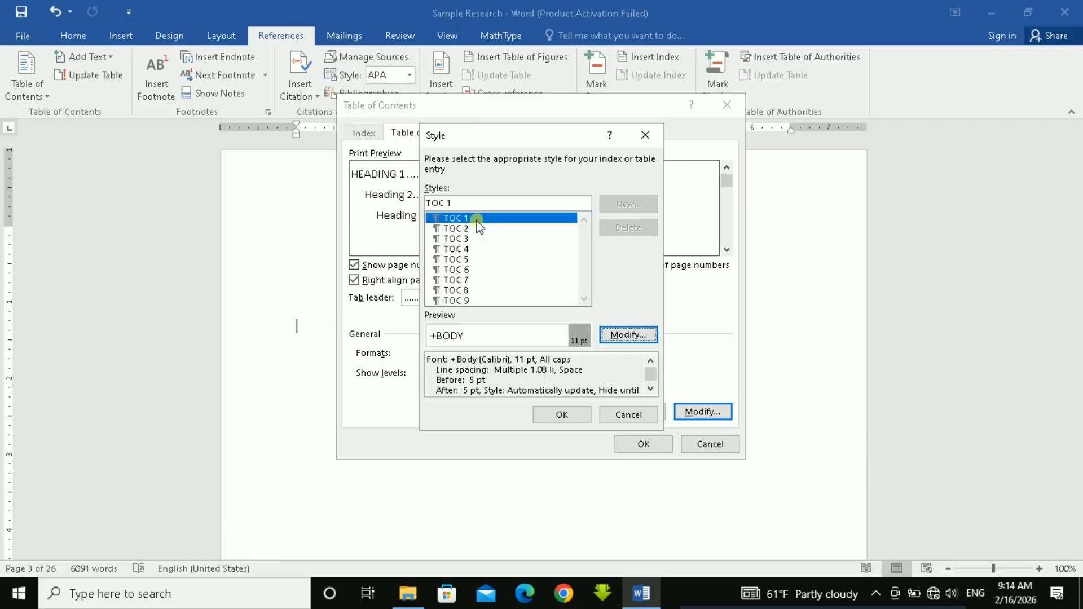
click(706, 412)
click(629, 341)
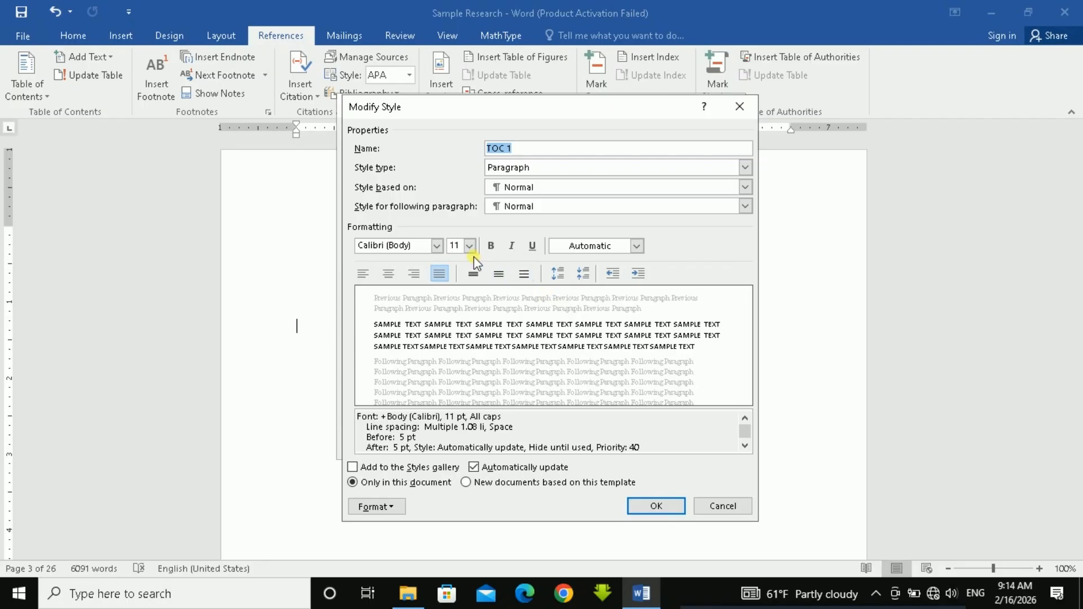
click(469, 246)
click(455, 303)
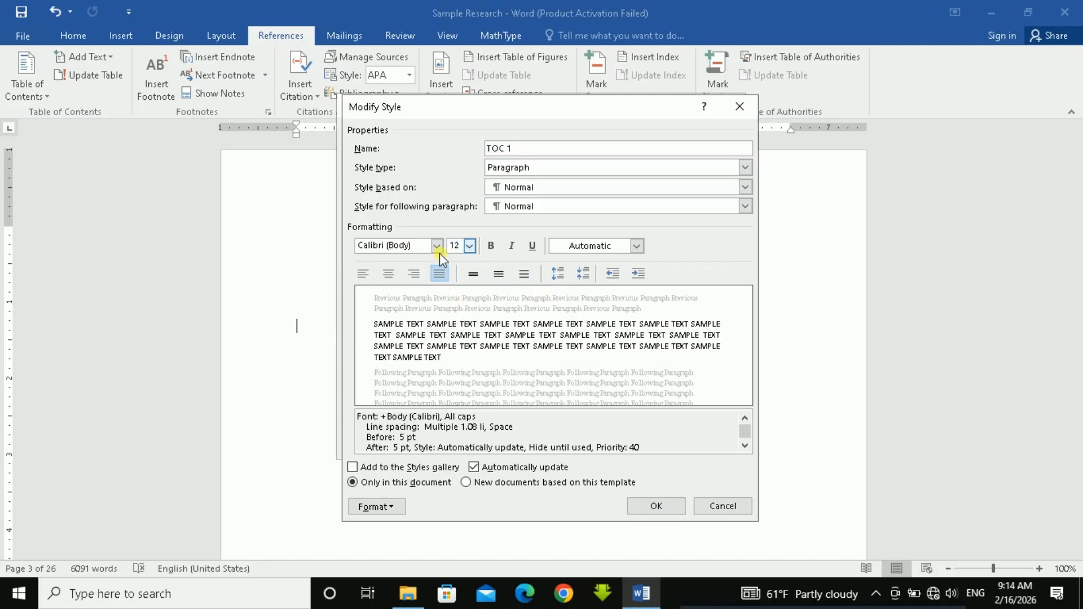
click(437, 245)
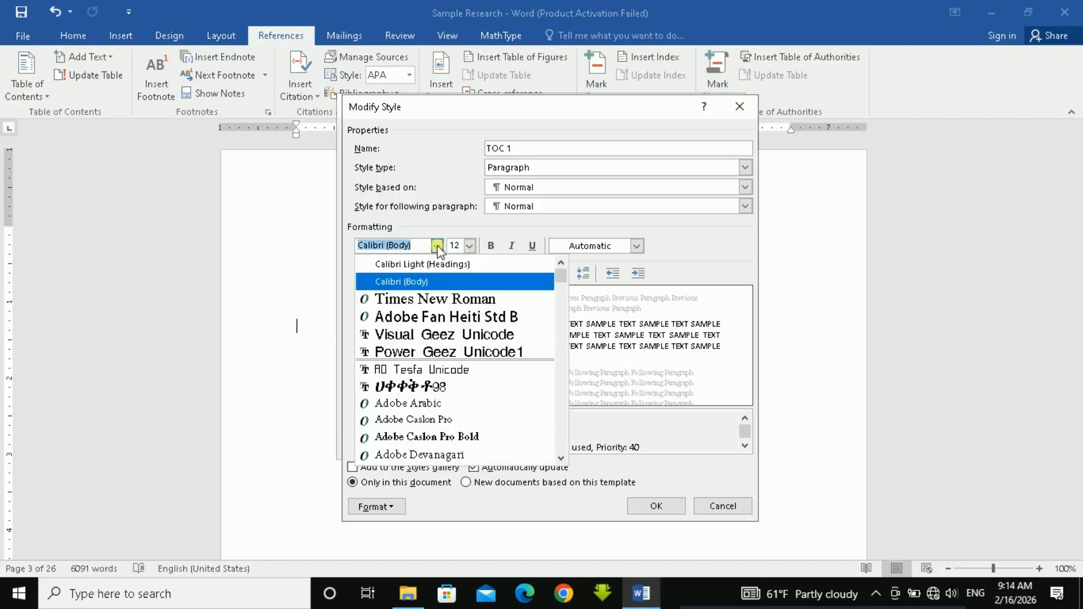
click(441, 299)
Set the TOC 1 style's paragraph spacing to 6 pt before and after with 1.5 line spacing
click(376, 506)
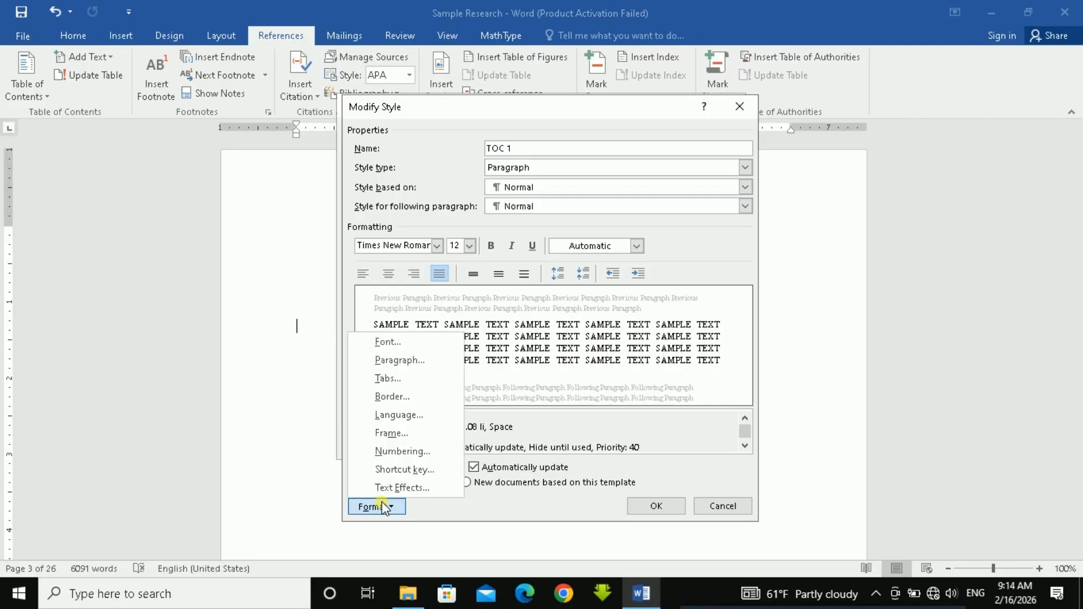
click(414, 363)
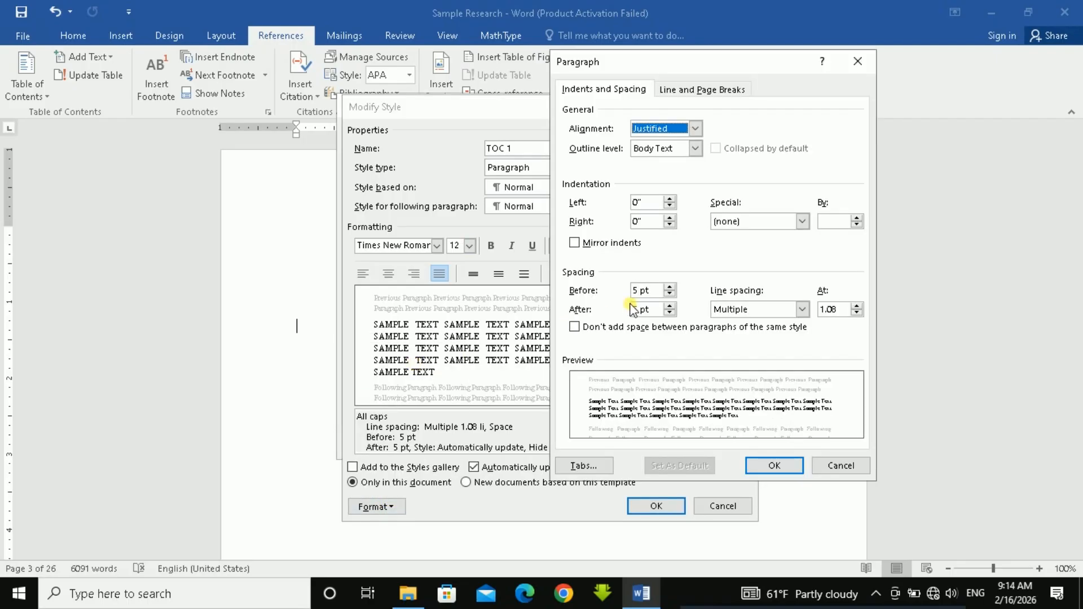
click(669, 290)
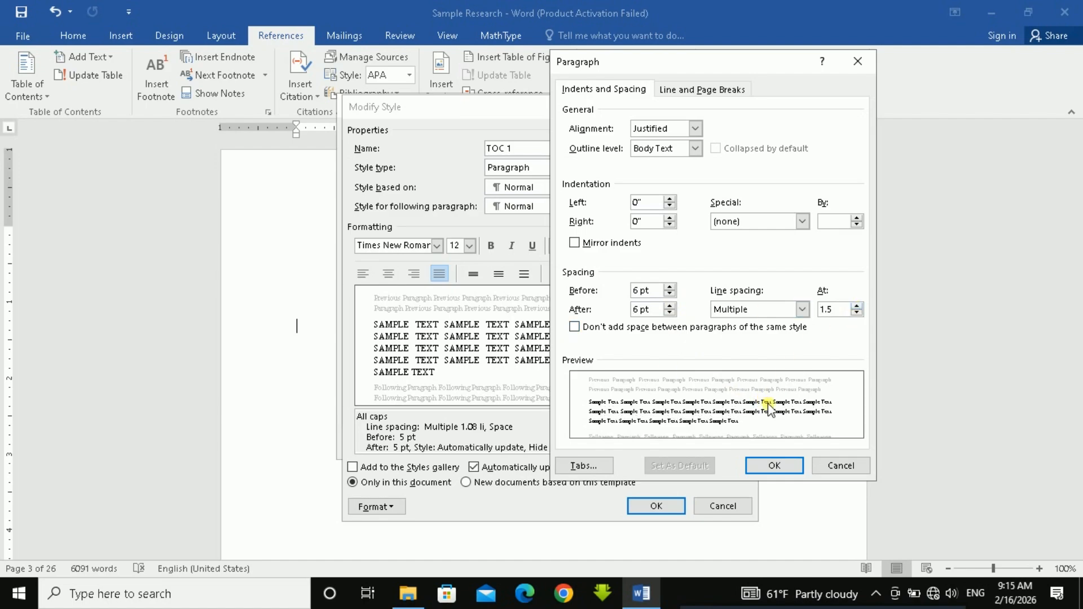
click(762, 465)
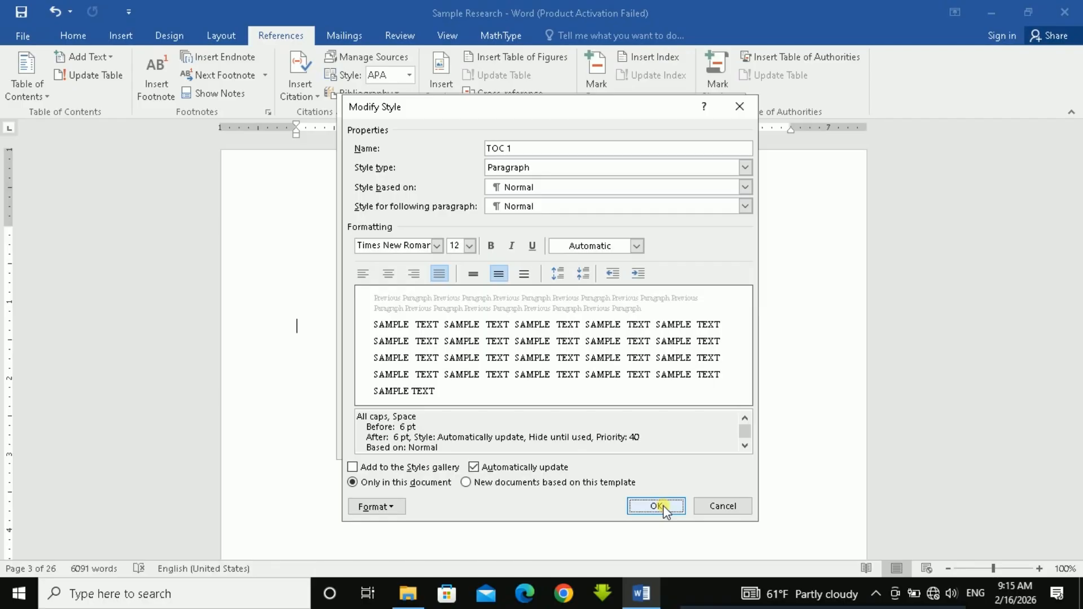
click(663, 509)
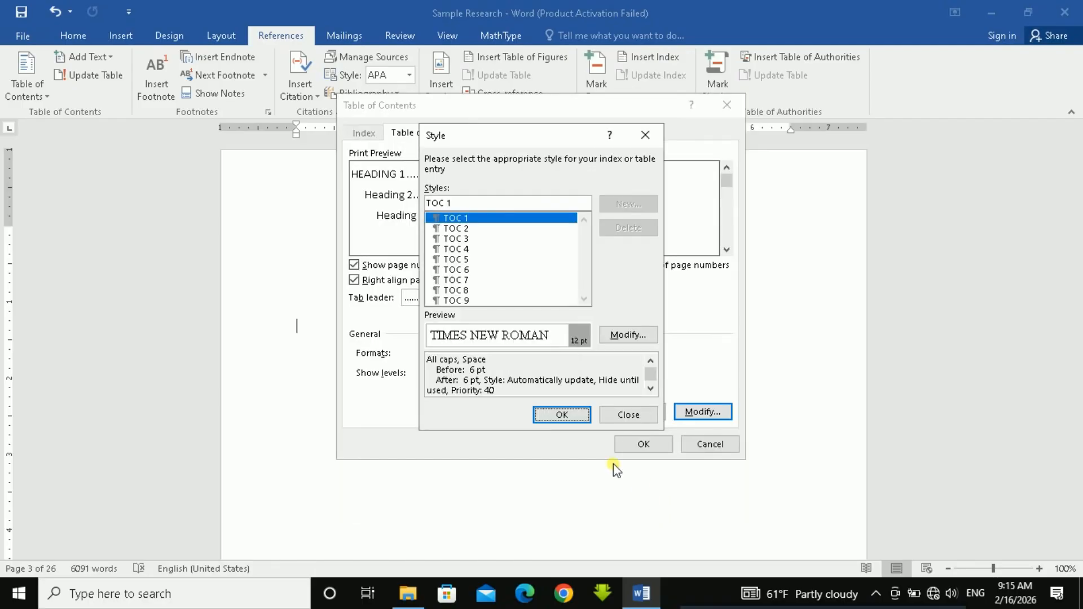
Modify the TOC 2 style to use Times New Roman at 12 pt
click(456, 228)
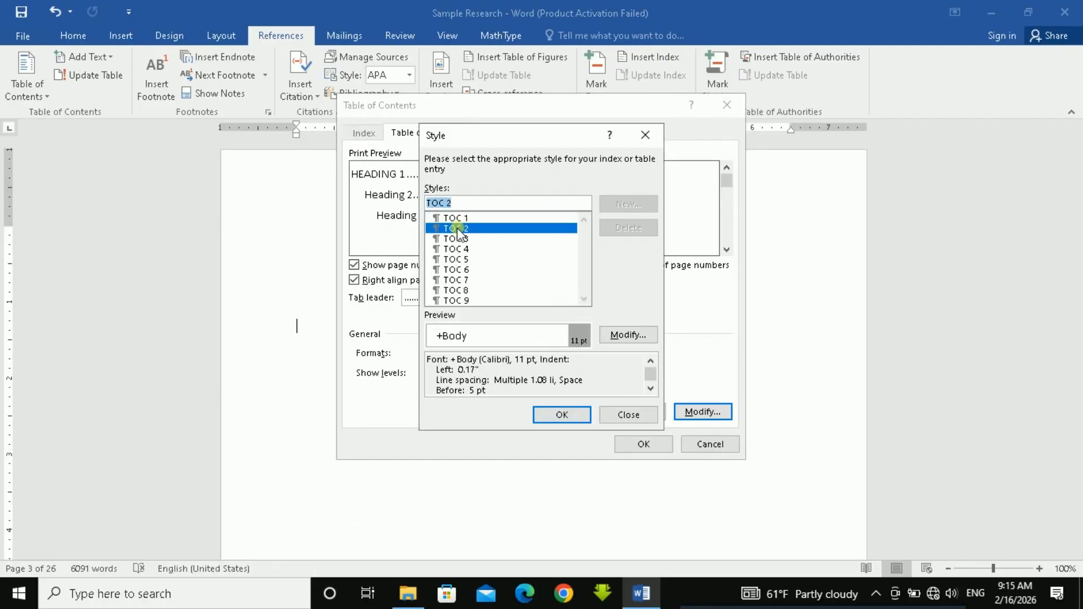
click(628, 335)
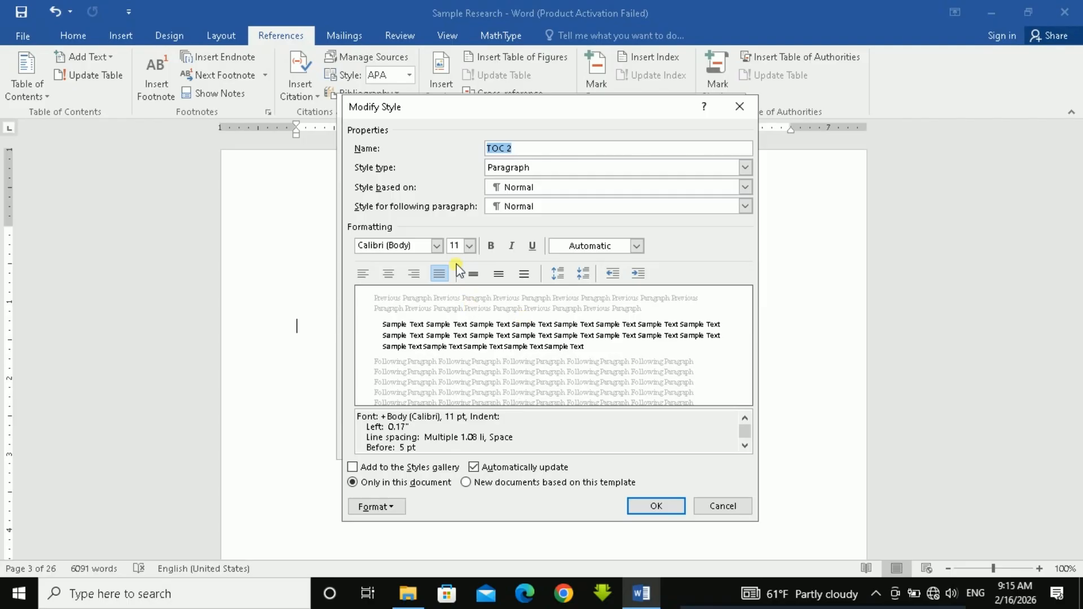
click(438, 246)
click(435, 301)
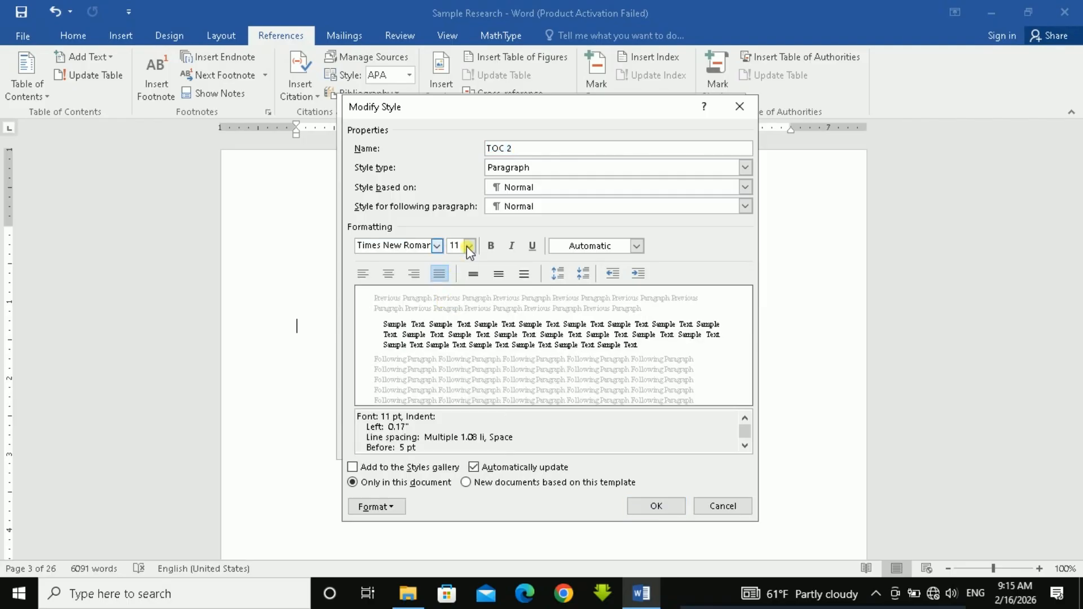
click(468, 246)
click(455, 300)
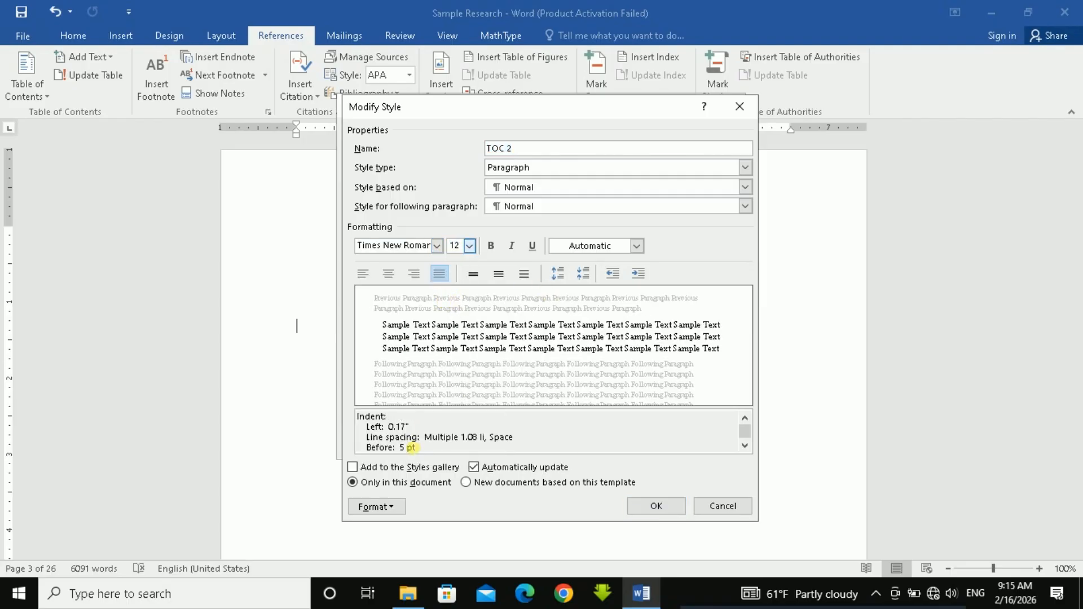
Set the TOC 2 style's paragraph spacing to 6 pt before and after with 1.5 line spacing
click(385, 494)
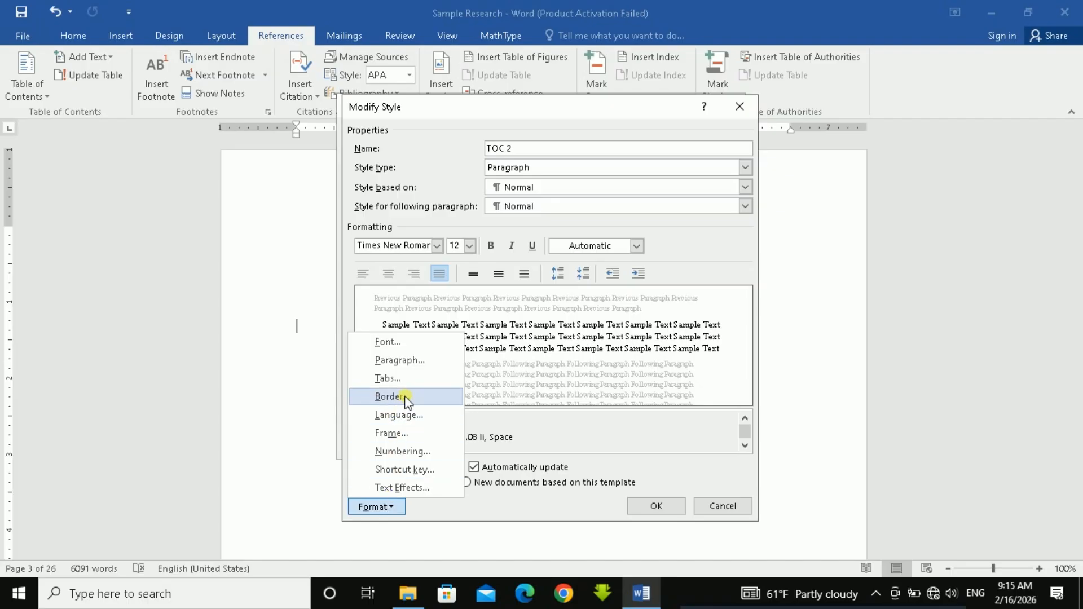
click(427, 362)
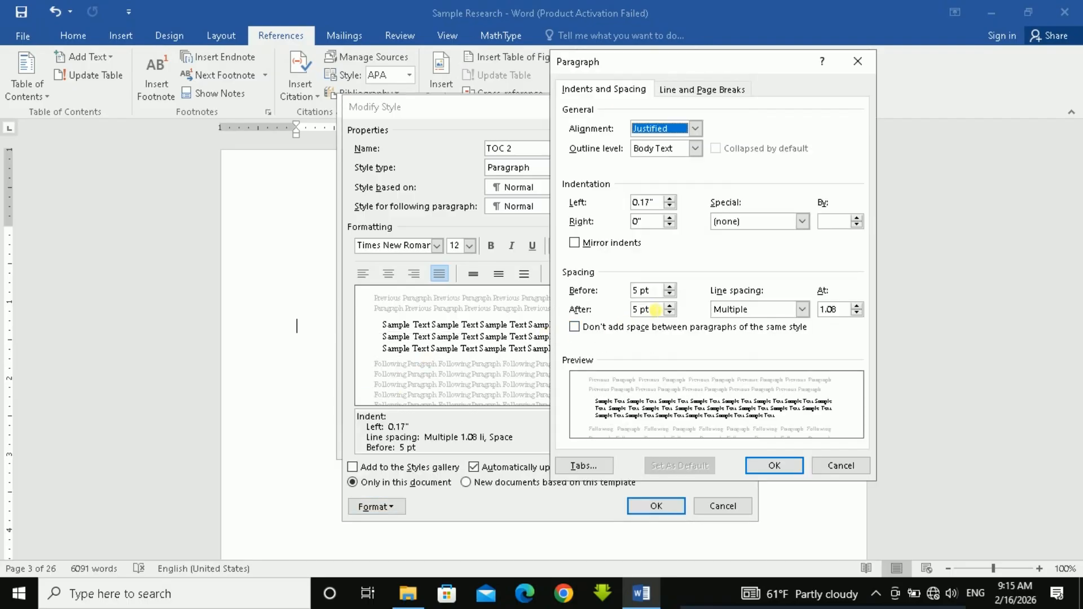
click(669, 288)
click(670, 305)
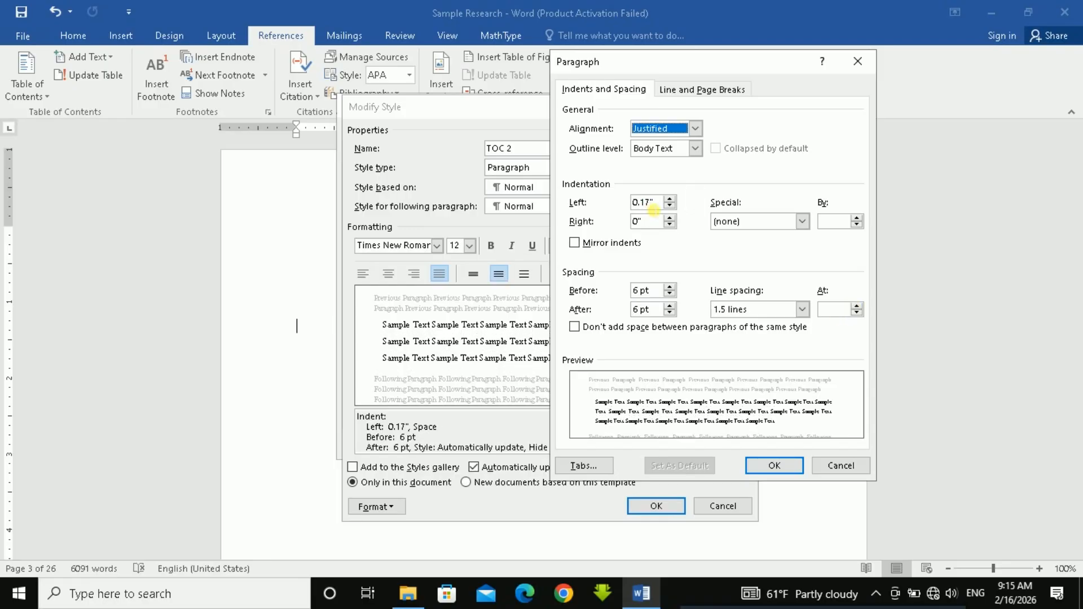
click(653, 208)
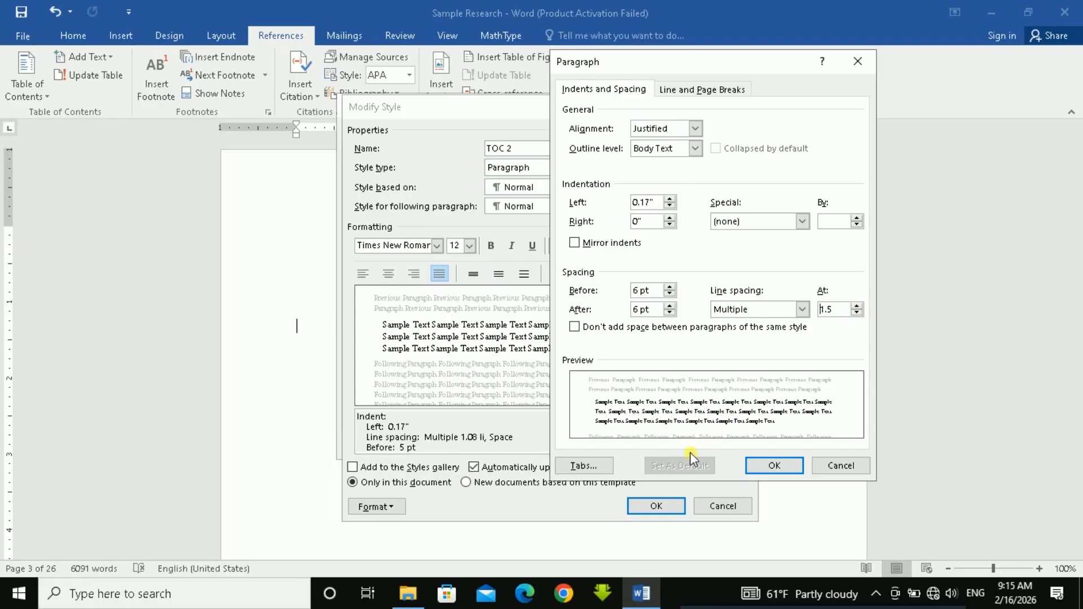
click(778, 465)
click(646, 500)
Modify the TOC 3 style to use Times New Roman at 12 pt
click(416, 247)
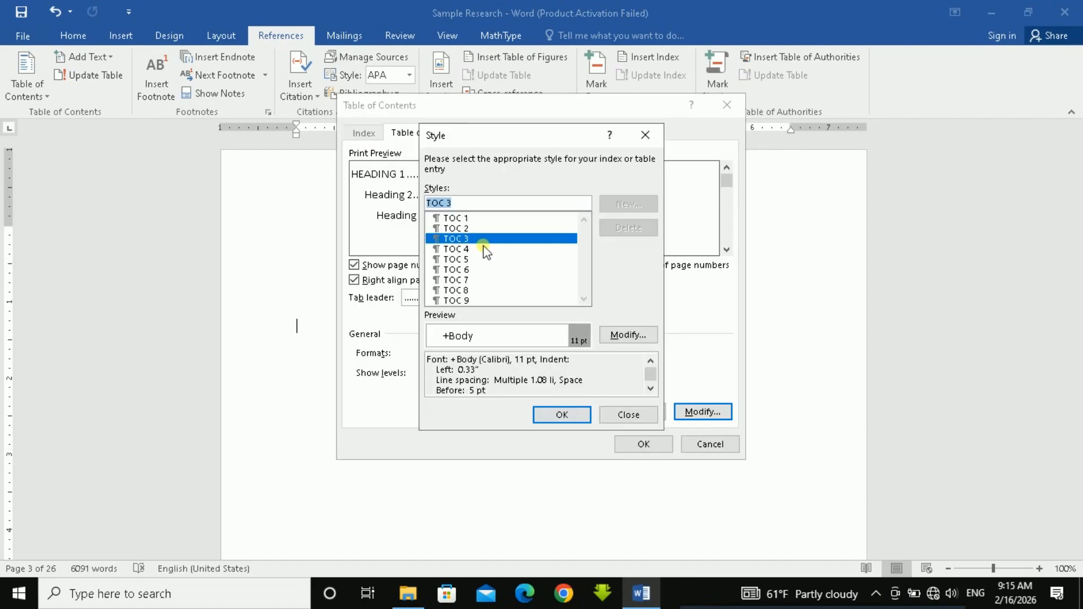
click(643, 339)
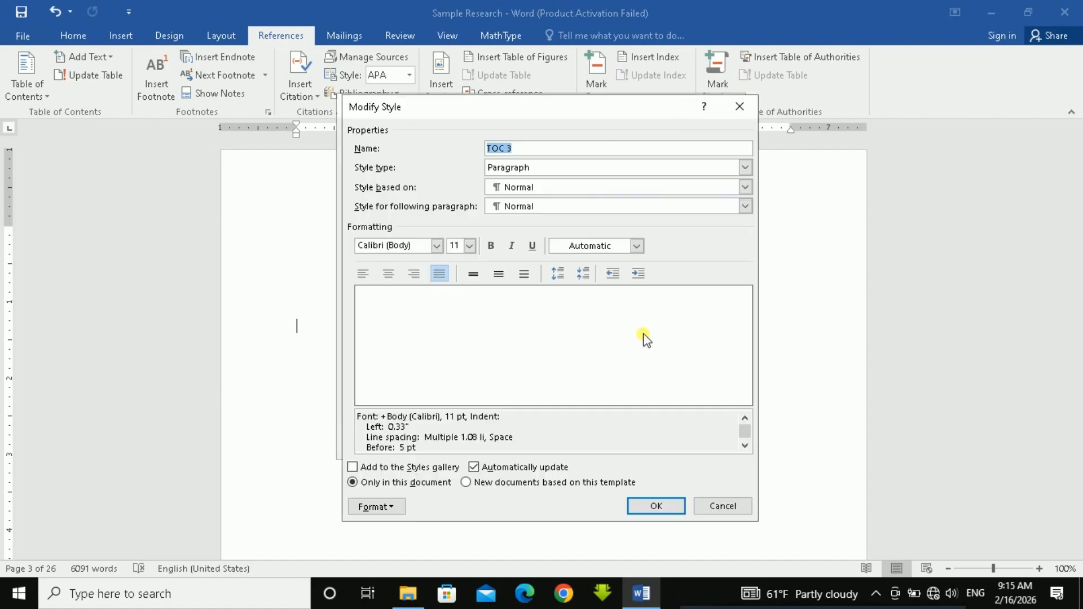
click(442, 247)
click(460, 362)
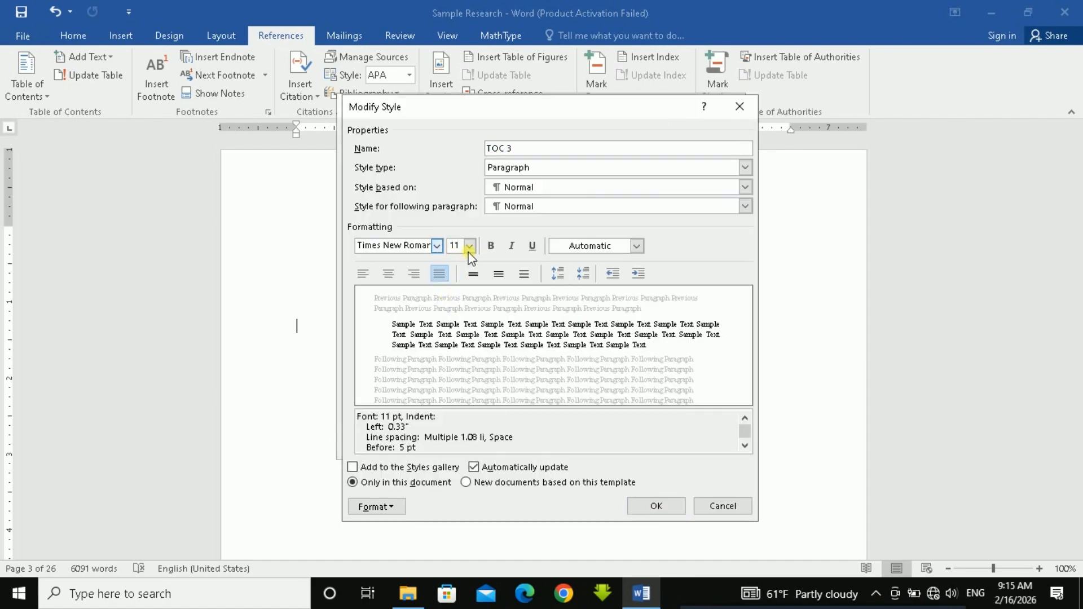
click(469, 246)
click(457, 305)
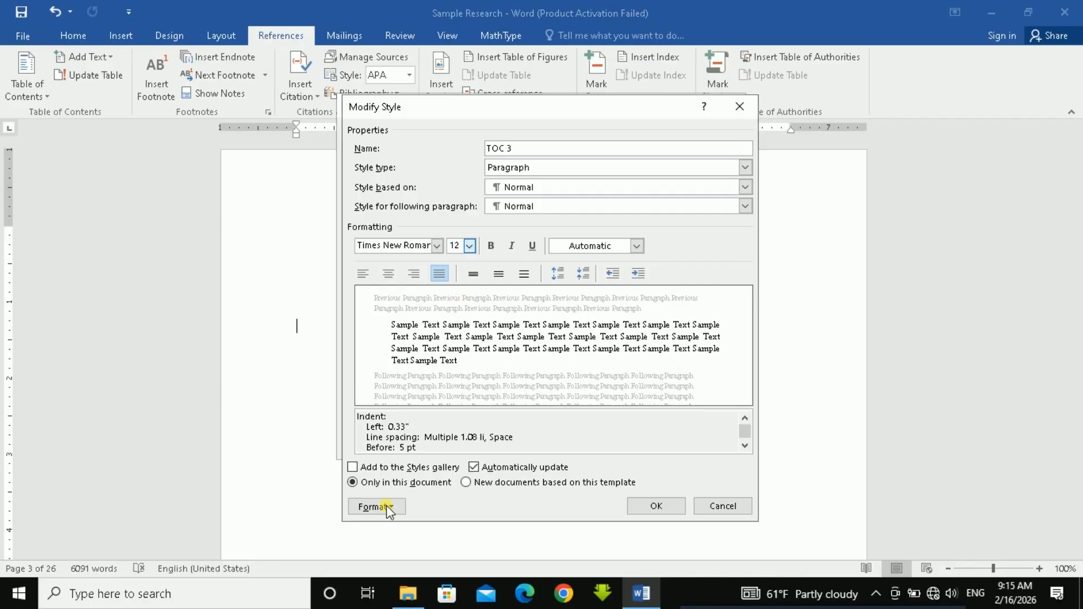
Set the TOC 3 style's paragraph spacing to 6 pt before and after with 1.5 line spacing
click(387, 505)
click(431, 364)
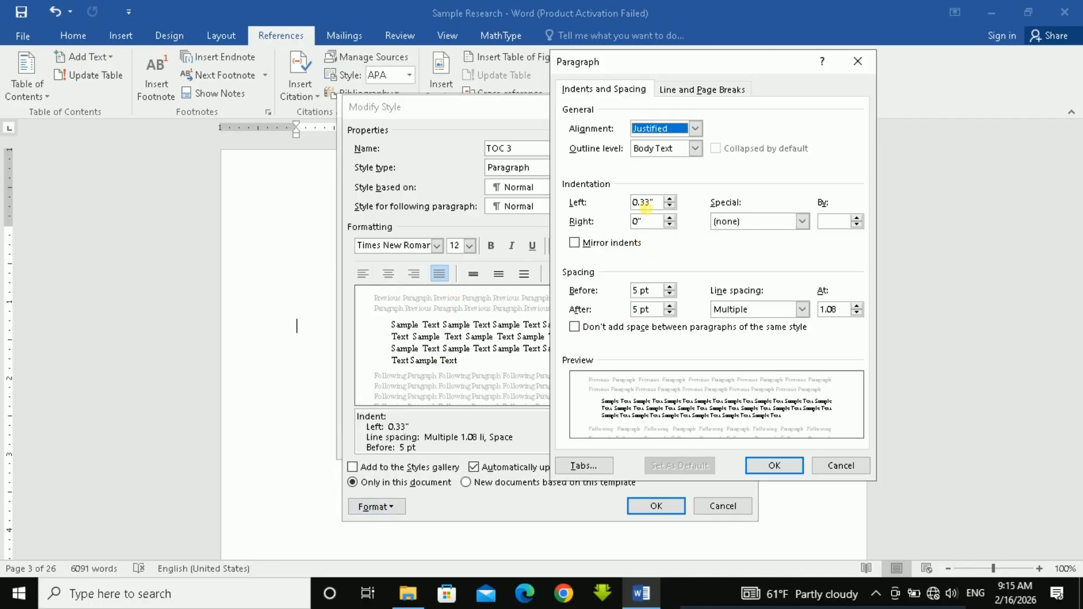
click(641, 203)
click(669, 288)
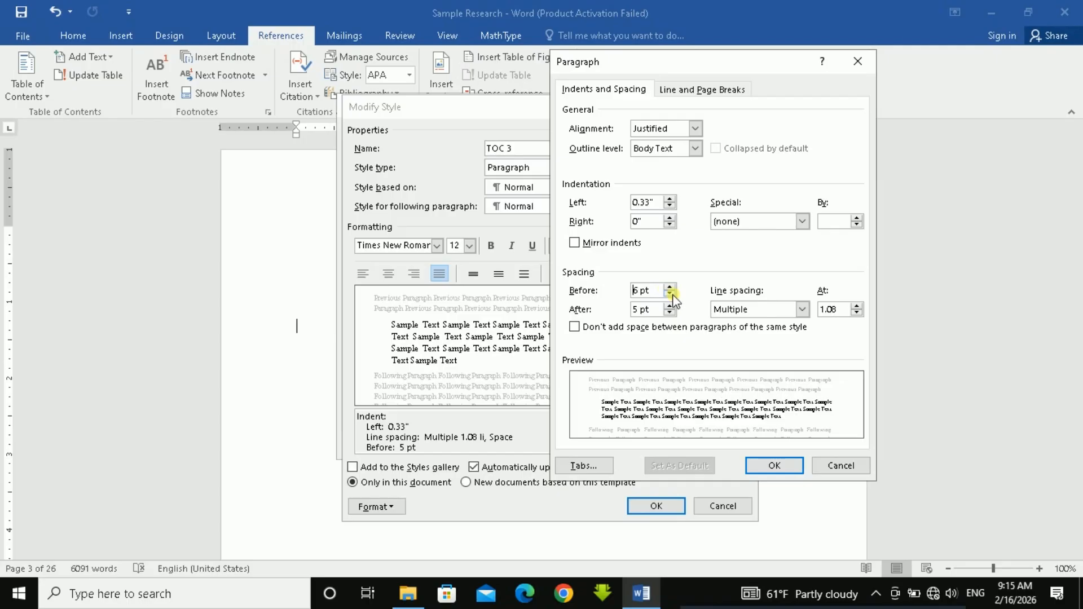
click(670, 305)
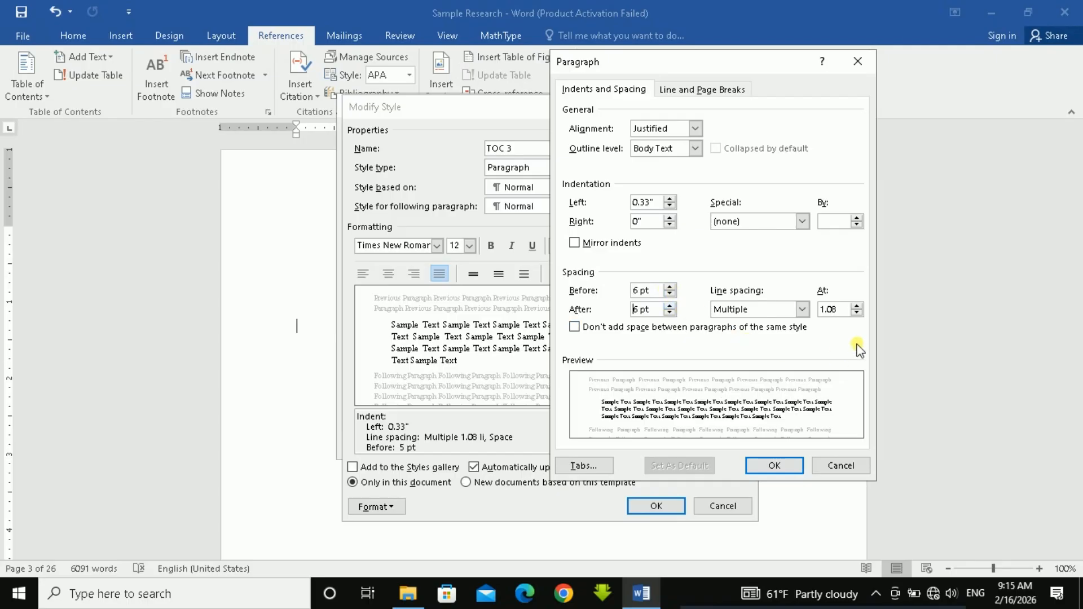
click(857, 307)
click(760, 464)
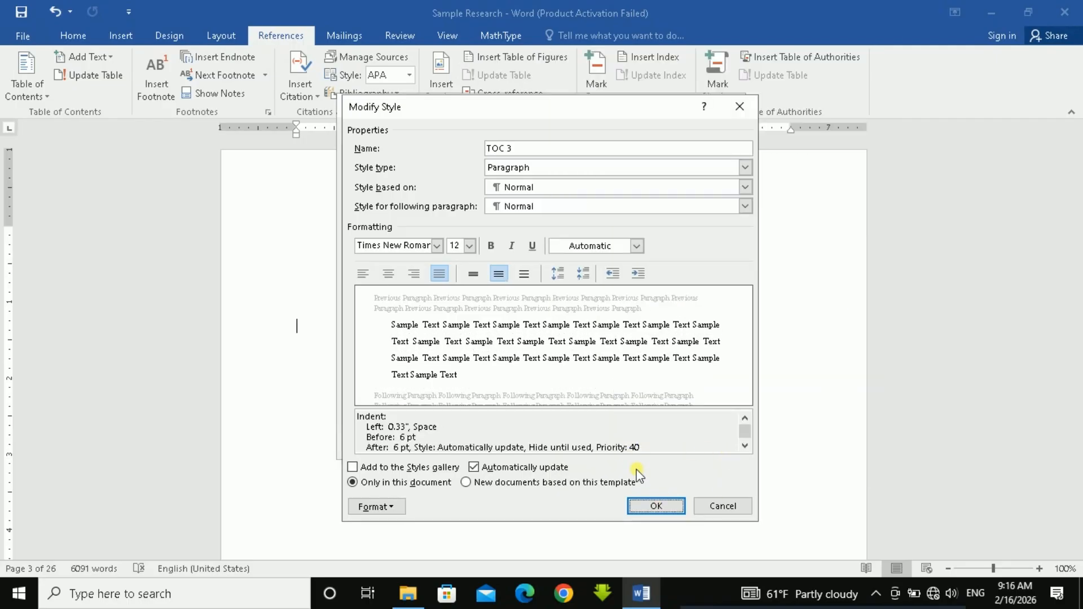
click(639, 501)
Accept the modified TOC styles and insert the three-level table of contents with dotted leaders and right-aligned page numbers
click(462, 249)
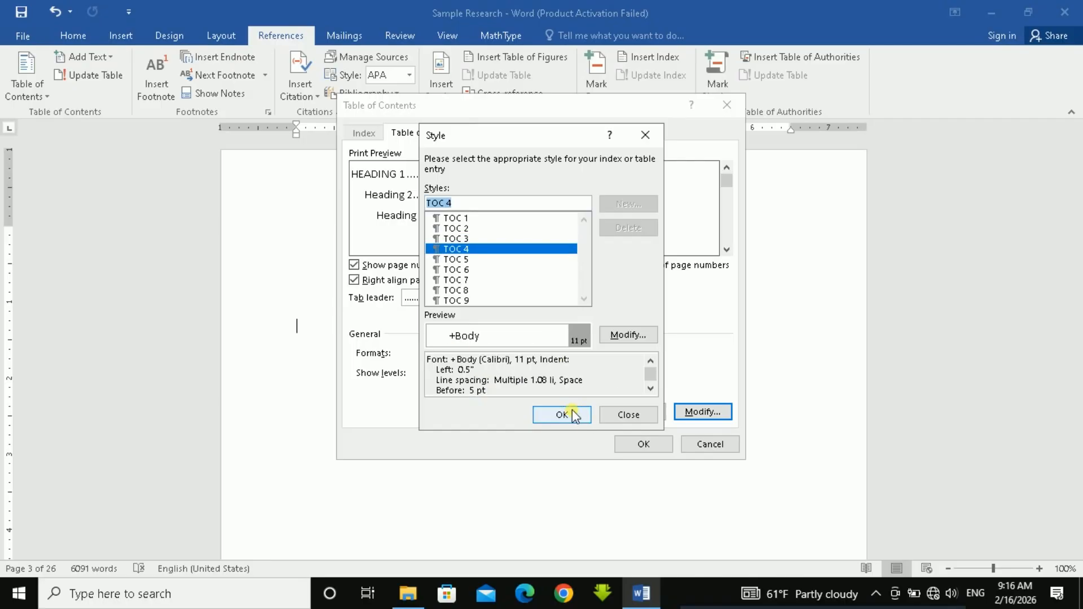
click(558, 416)
click(643, 444)
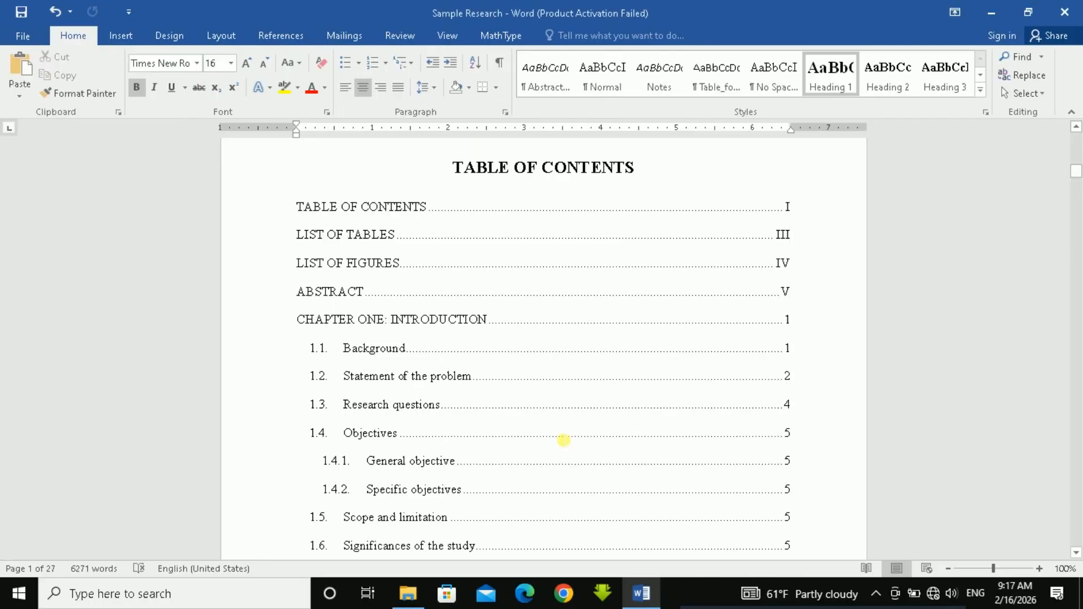
Update the entire List of Tables, including both its entries and page numbers
scroll(648, 433, down, 5)
scroll(648, 432, down, 3)
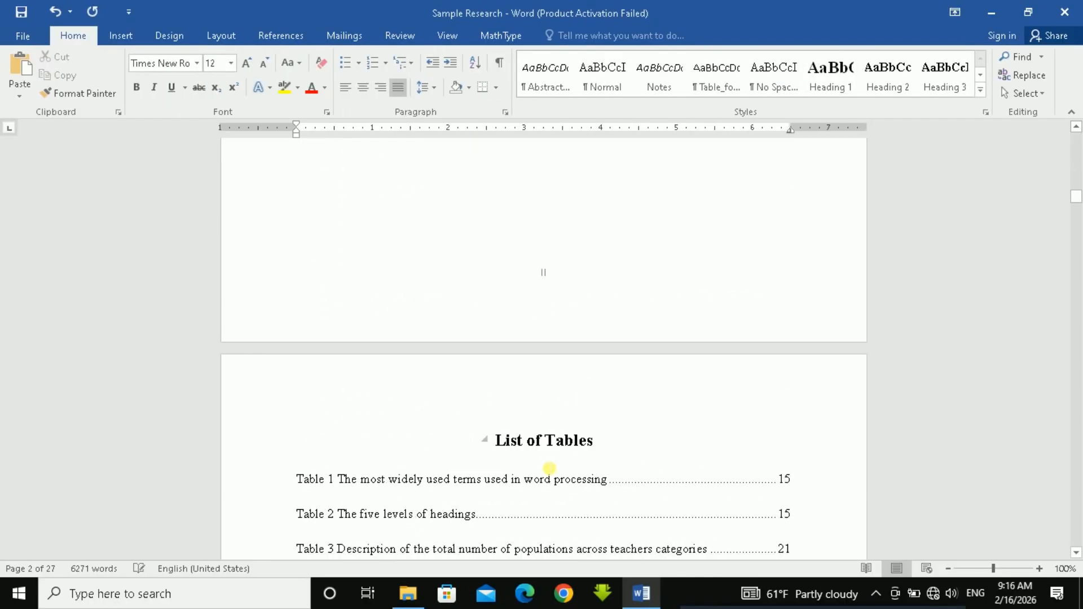
scroll(548, 469, down, 3)
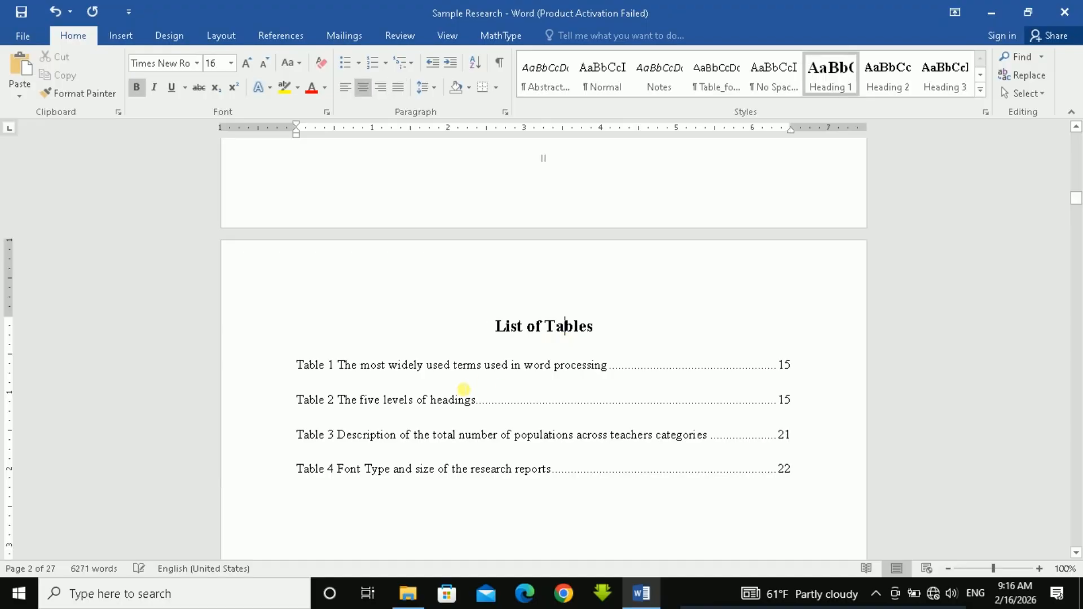
click(471, 395)
scroll(425, 339, down, 3)
right_click(413, 289)
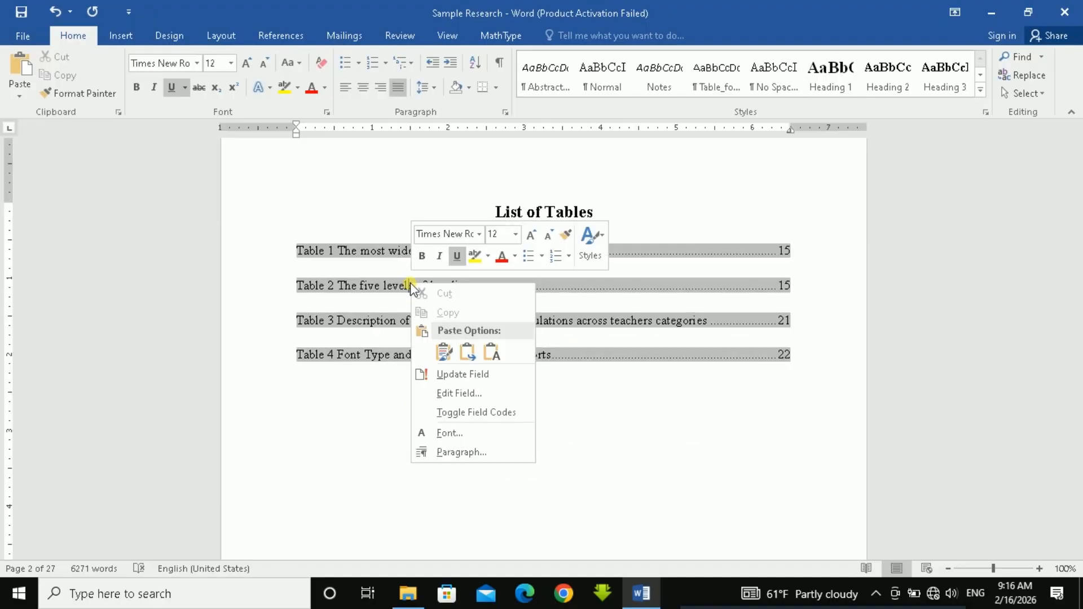
click(478, 374)
click(519, 297)
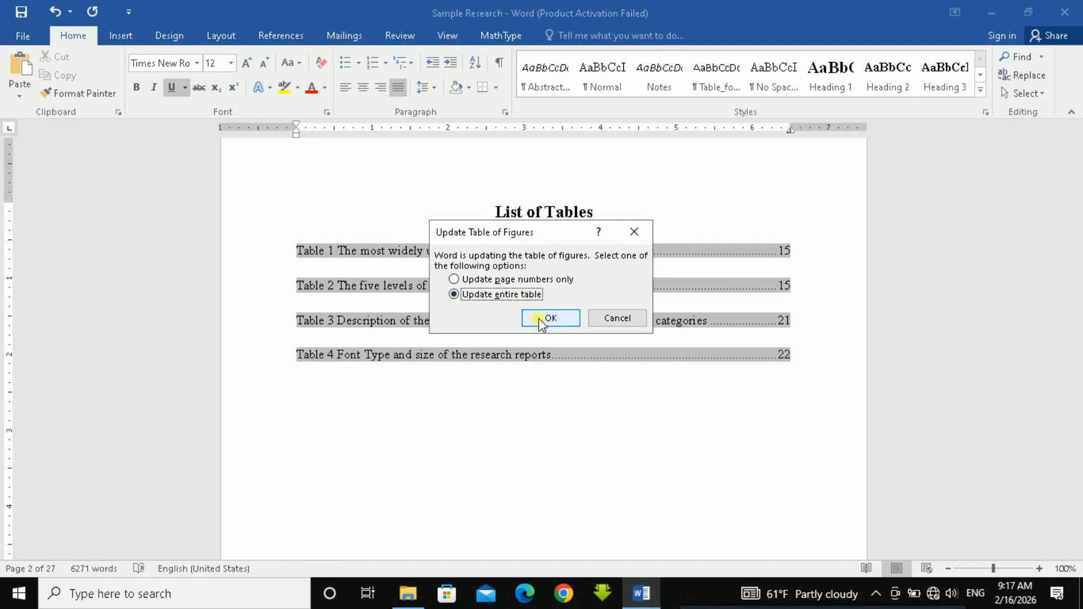
click(551, 317)
Update the entire List of Figures, including both its entry and page number
scroll(433, 442, down, 14)
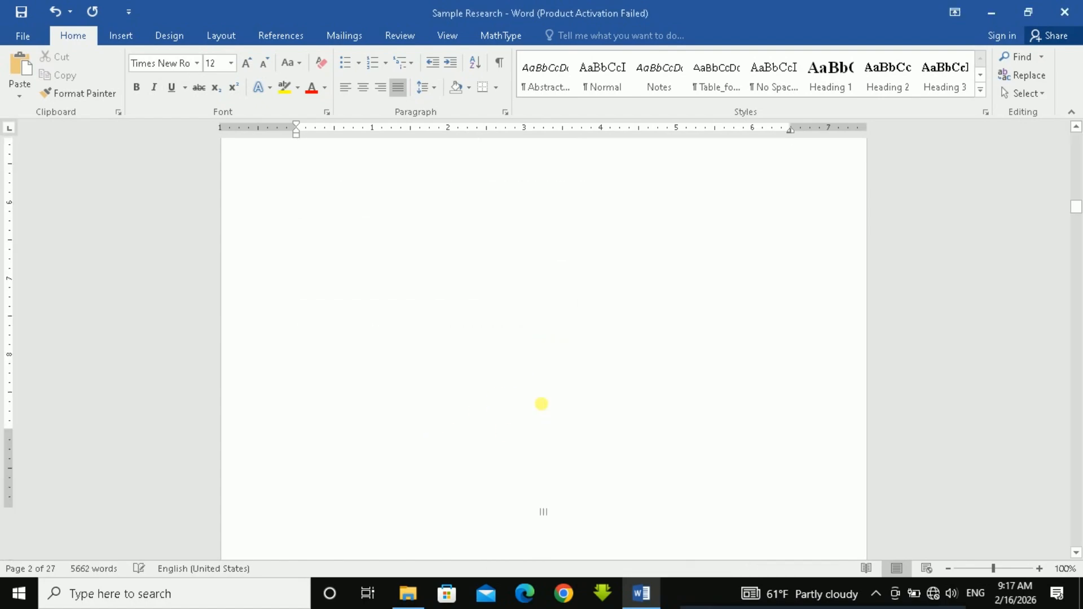
click(539, 338)
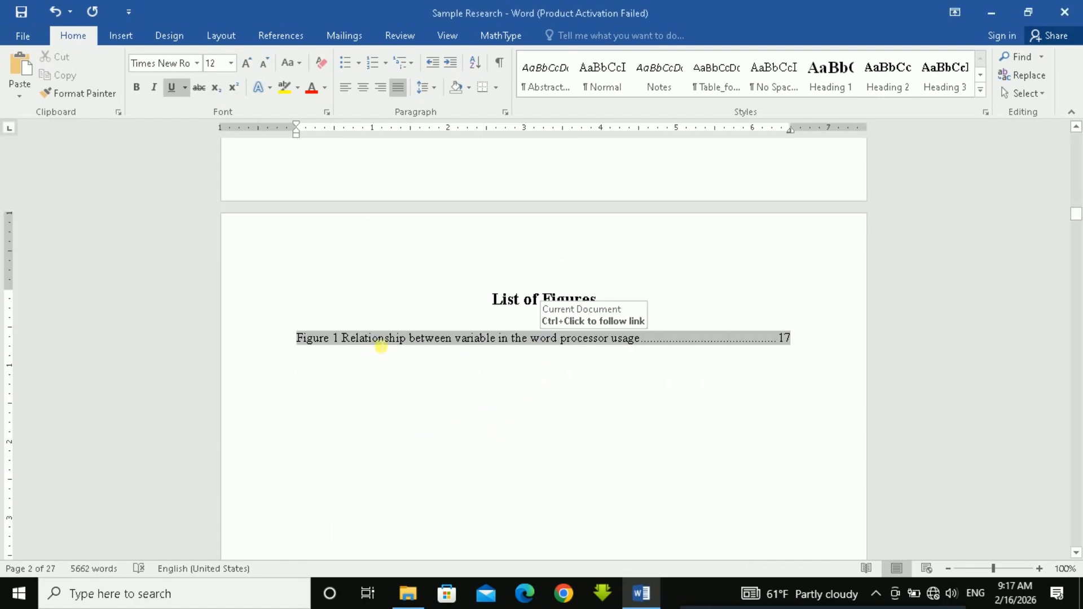
right_click(375, 341)
click(425, 432)
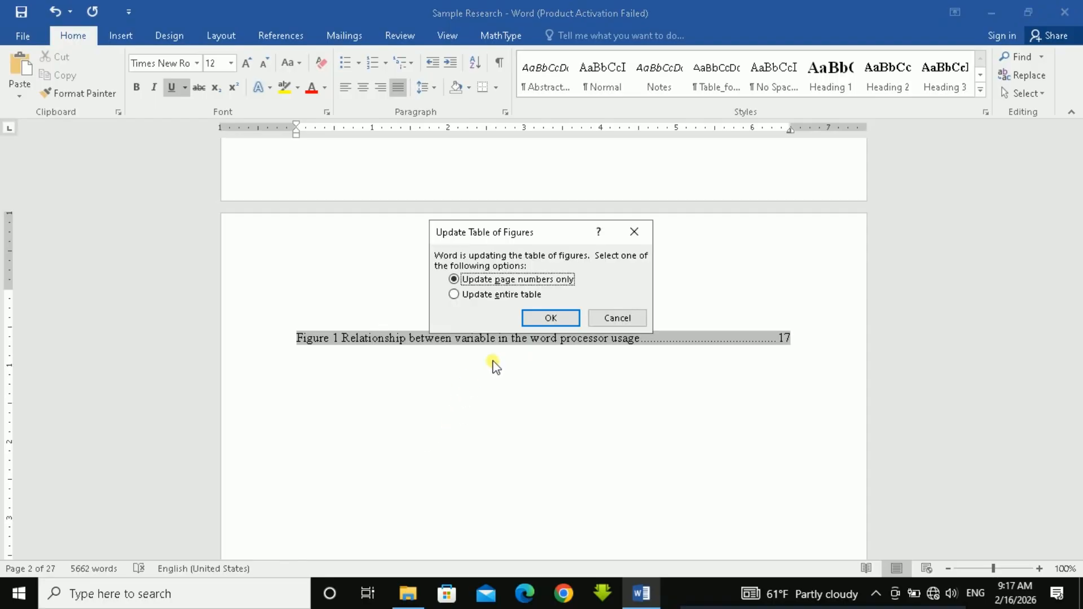
click(526, 294)
click(539, 318)
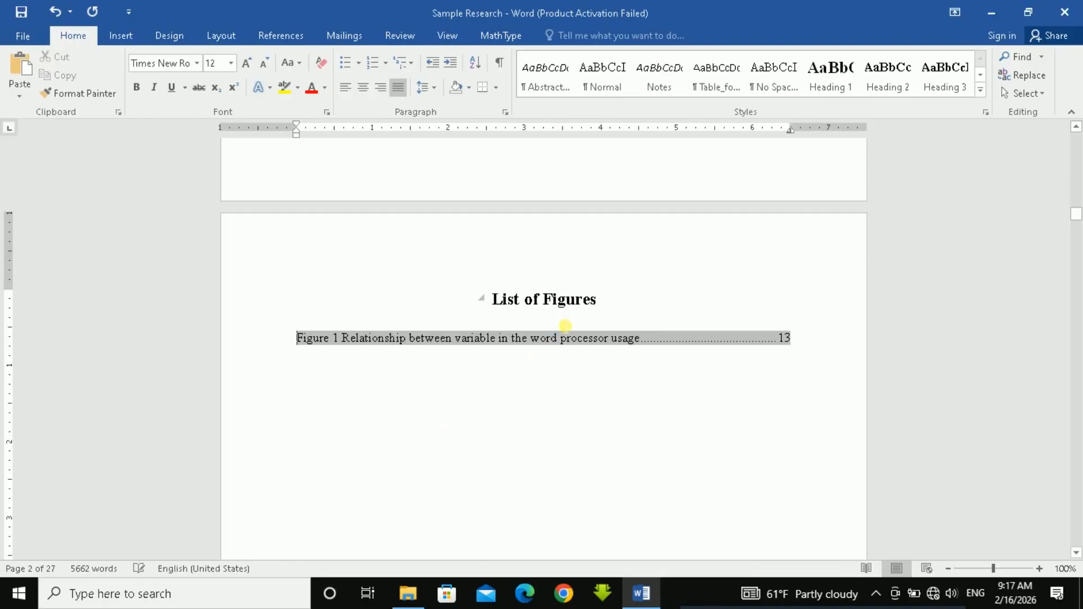
Apply the Thin Line page number design at the bottom of the page in the table of contents section's footer
scroll(551, 387, up, 5)
click(540, 259)
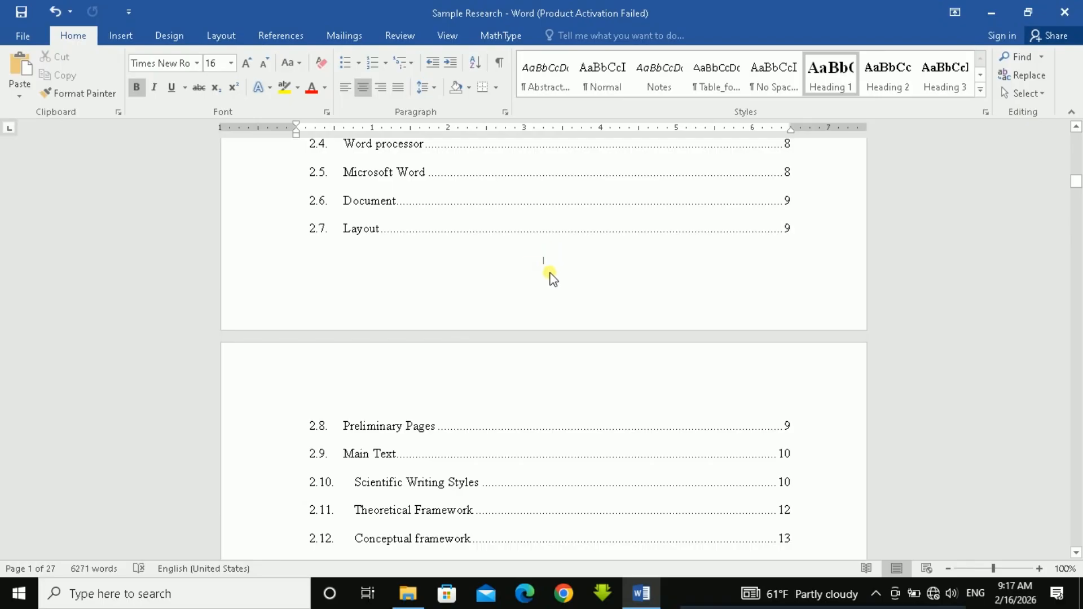
click(546, 263)
double_click(547, 263)
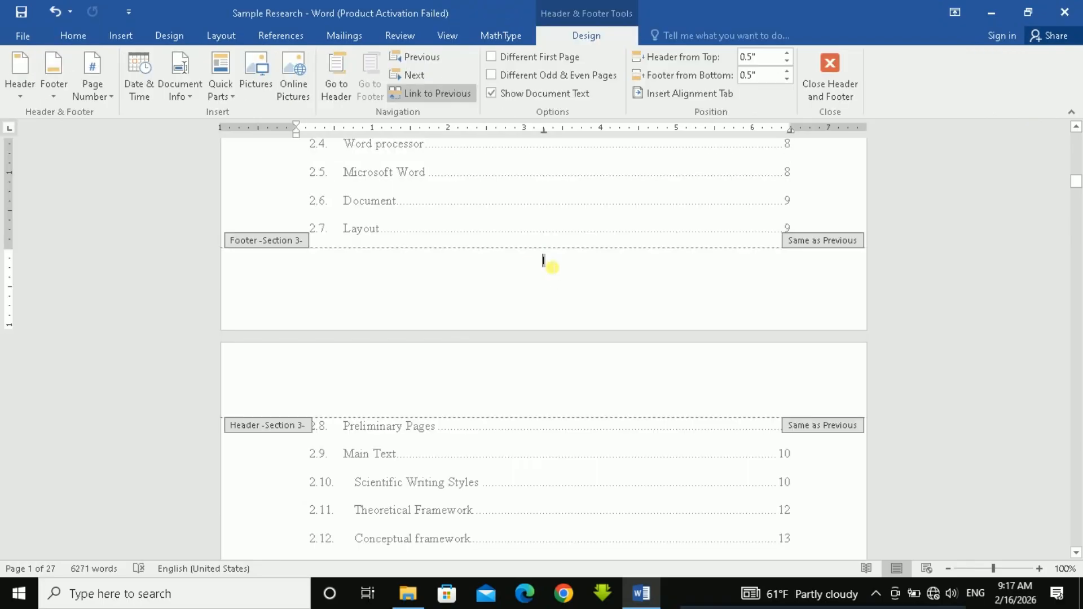
click(93, 96)
mouse_move(179, 139)
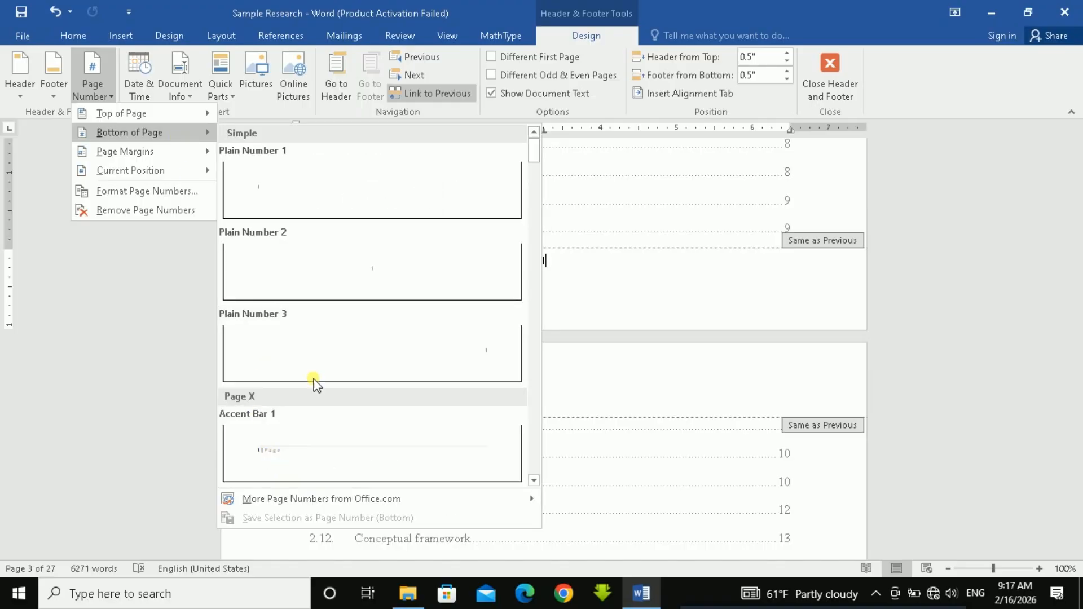
scroll(370, 322, down, 10)
scroll(371, 372, down, 15)
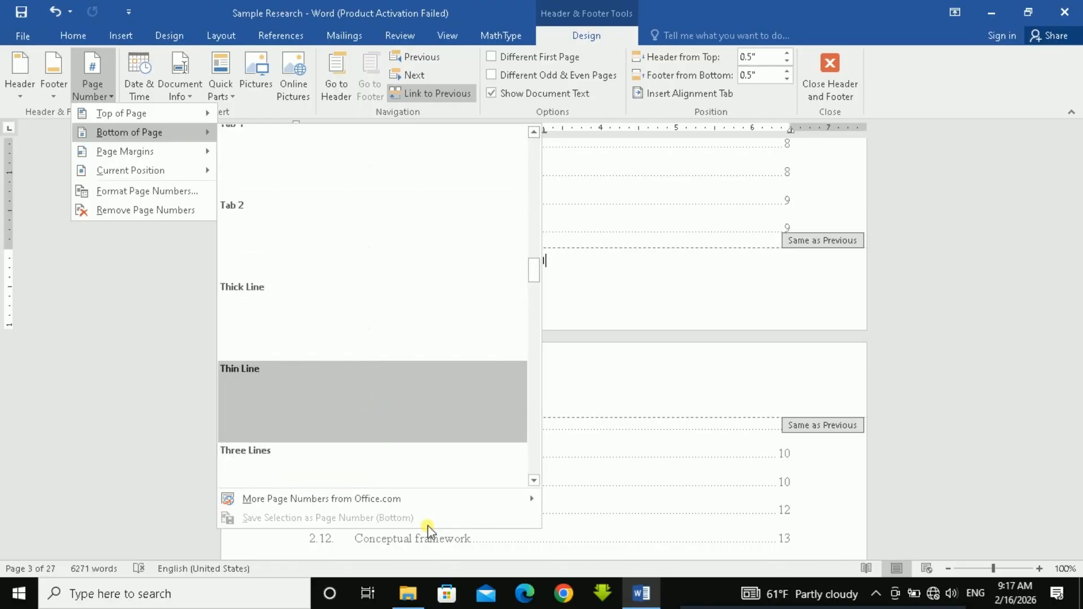
scroll(410, 343, up, 5)
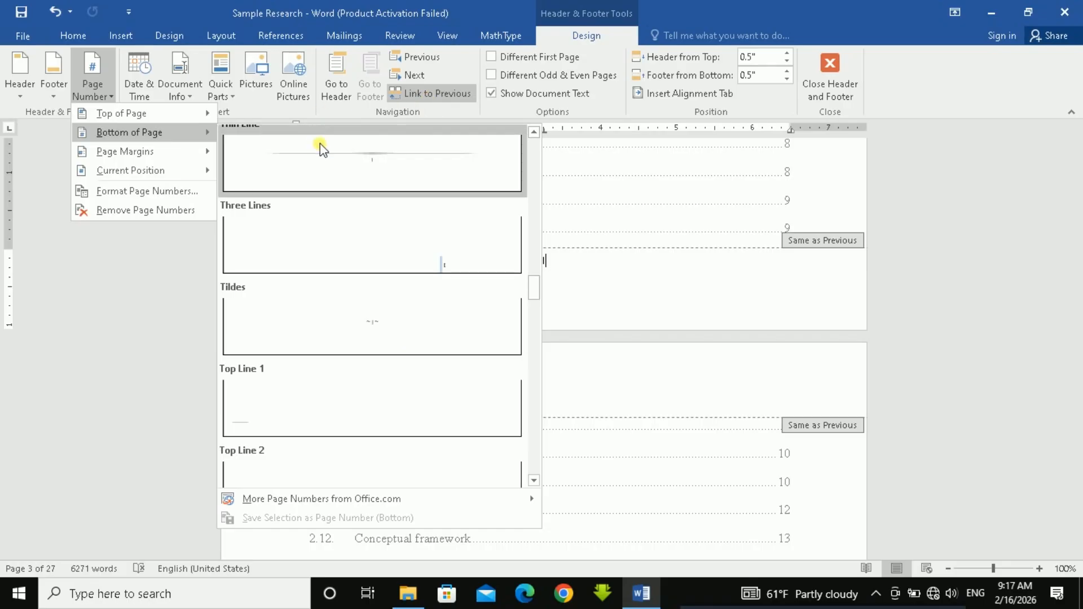
click(382, 156)
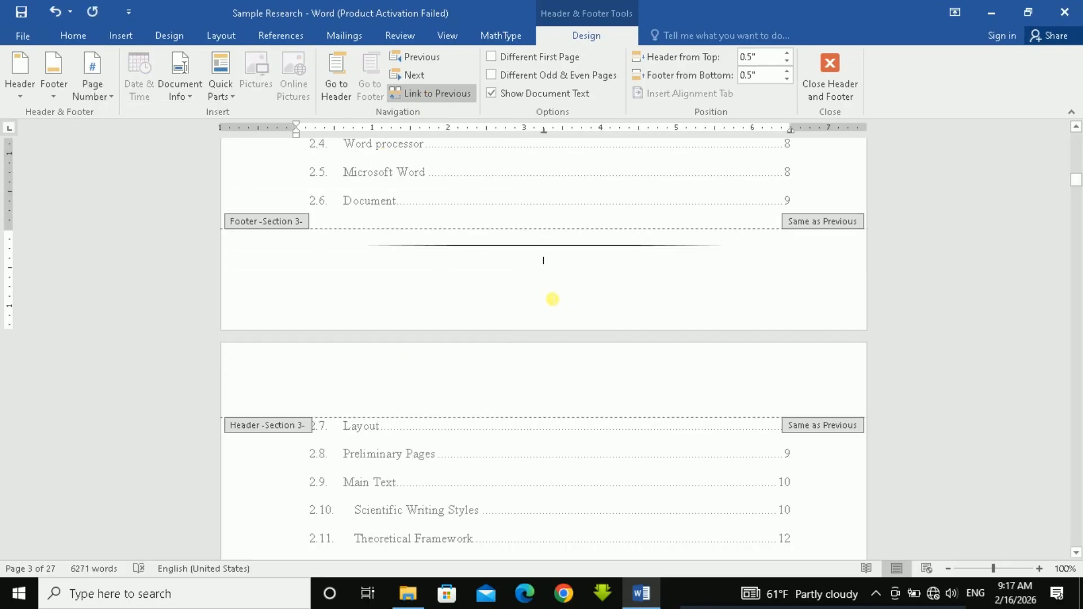
click(555, 280)
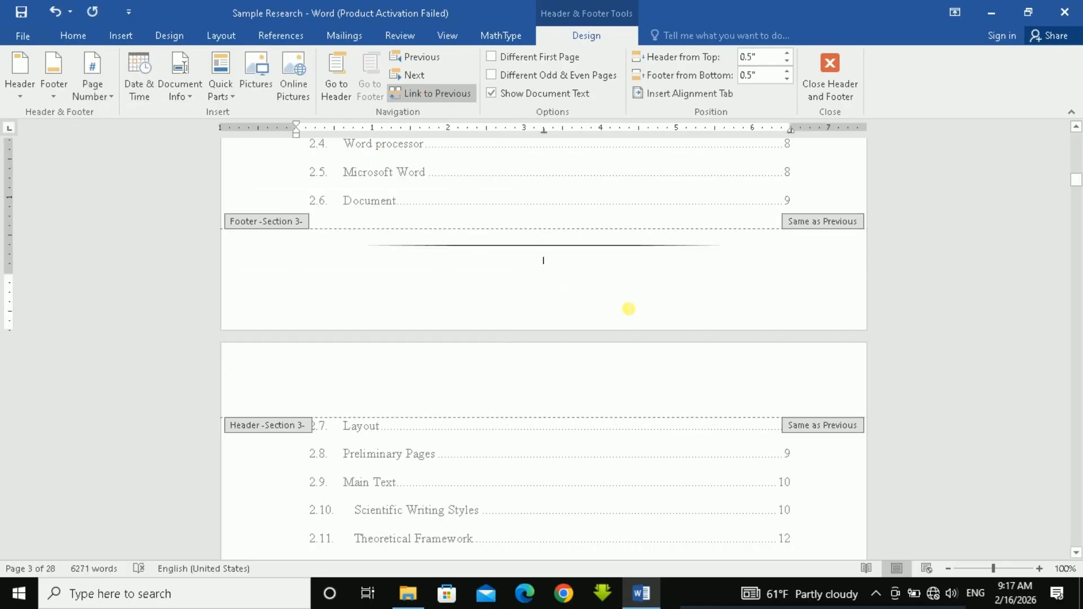
Check the footer line and page numbers from the contents pages into chapter one, and leave footer editing
scroll(628, 308, down, 20)
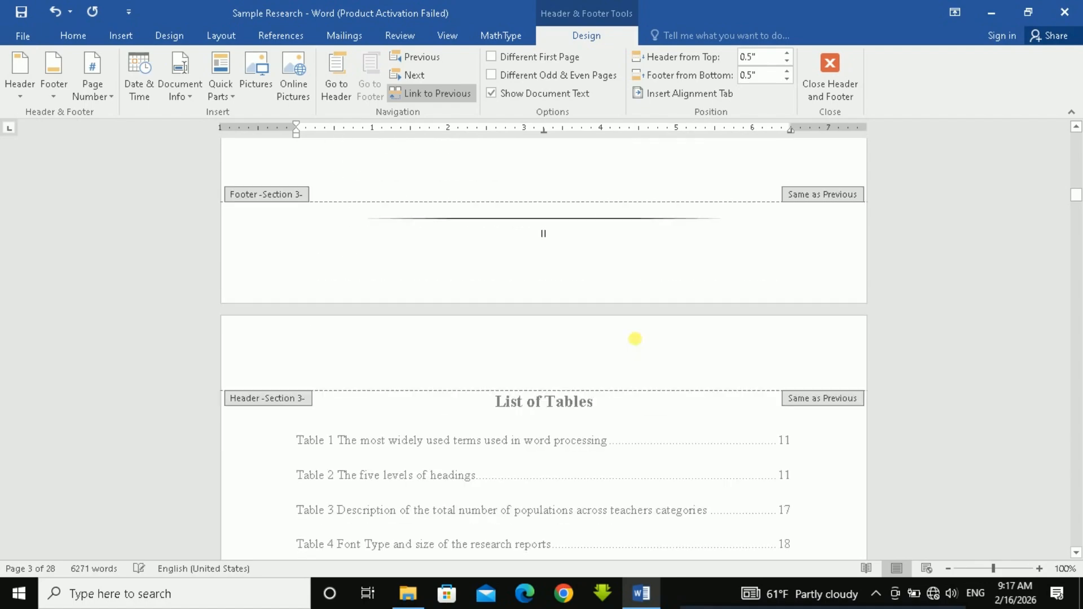
scroll(635, 339, down, 20)
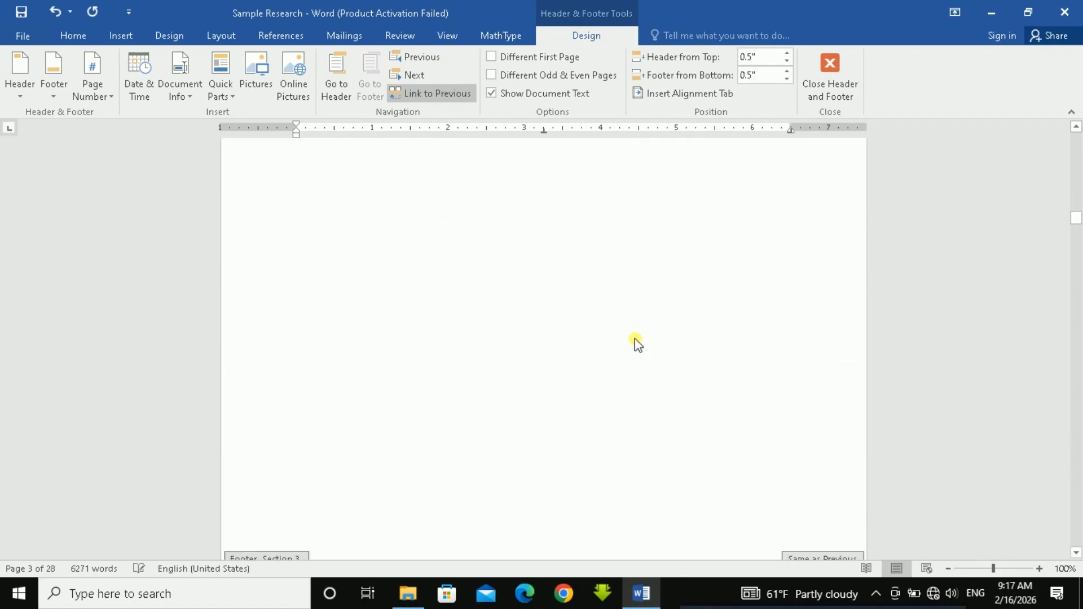
scroll(637, 344, down, 20)
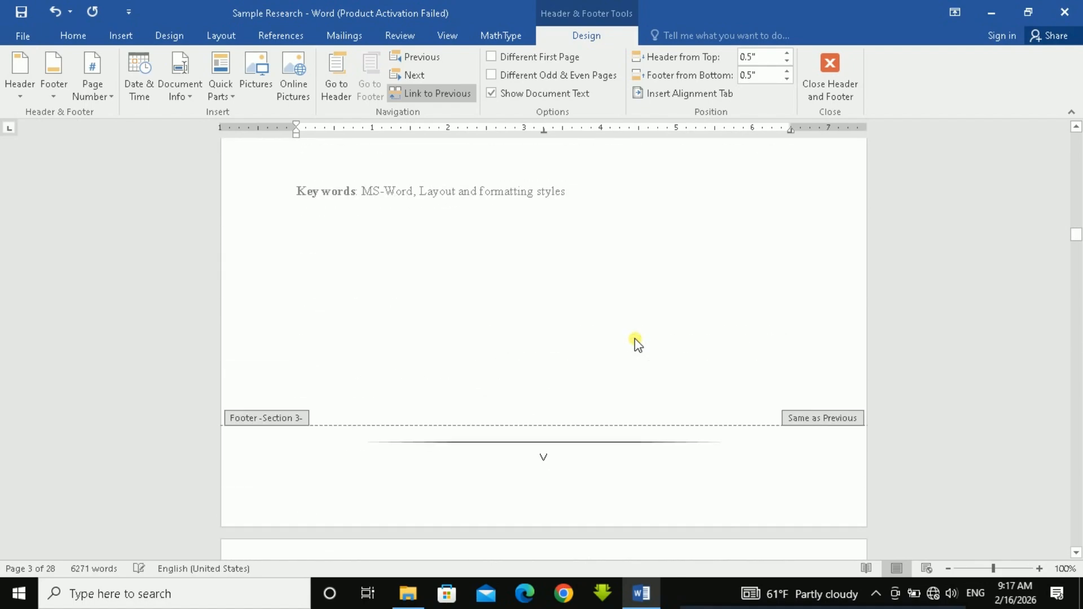
scroll(635, 341, down, 5)
scroll(576, 320, down, 12)
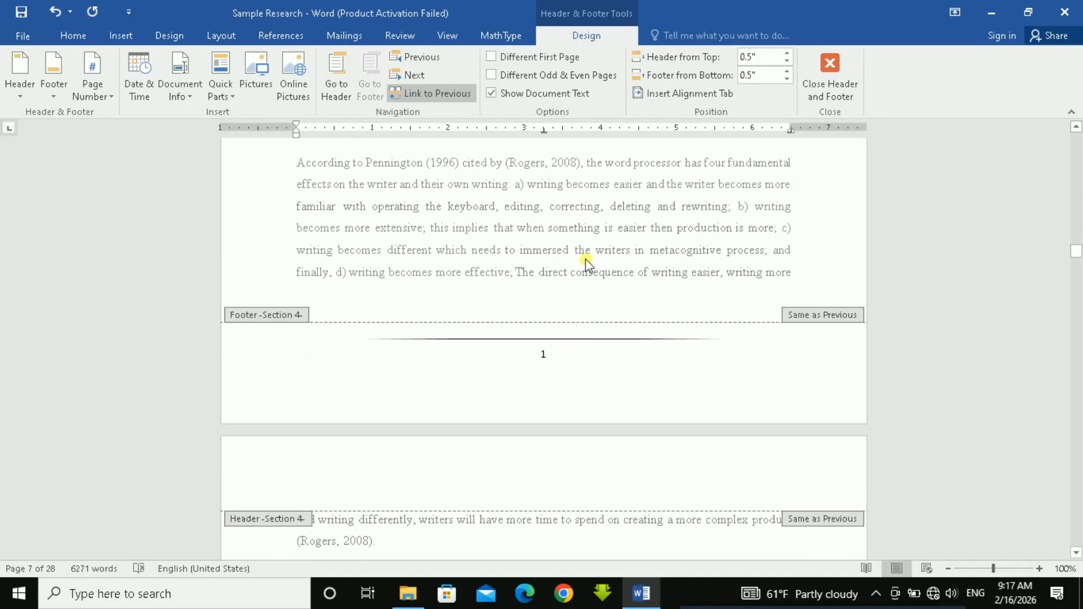
click(841, 65)
Review the pages from the table of contents through the abstract and chapter one with the footers in normal view
scroll(734, 322, down, 10)
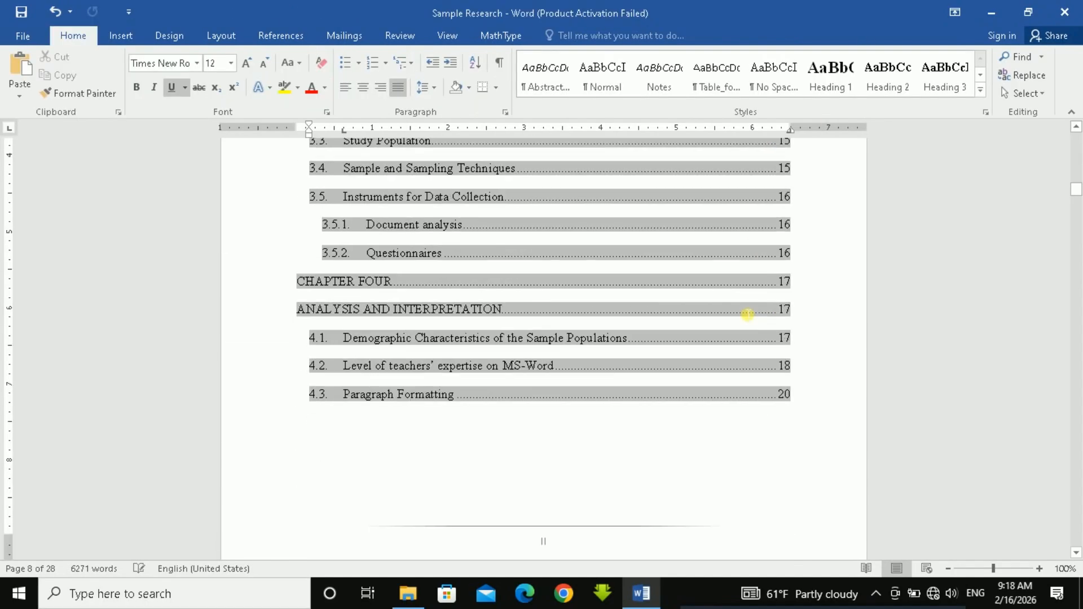
scroll(747, 315, down, 10)
click(649, 355)
scroll(637, 384, down, 5)
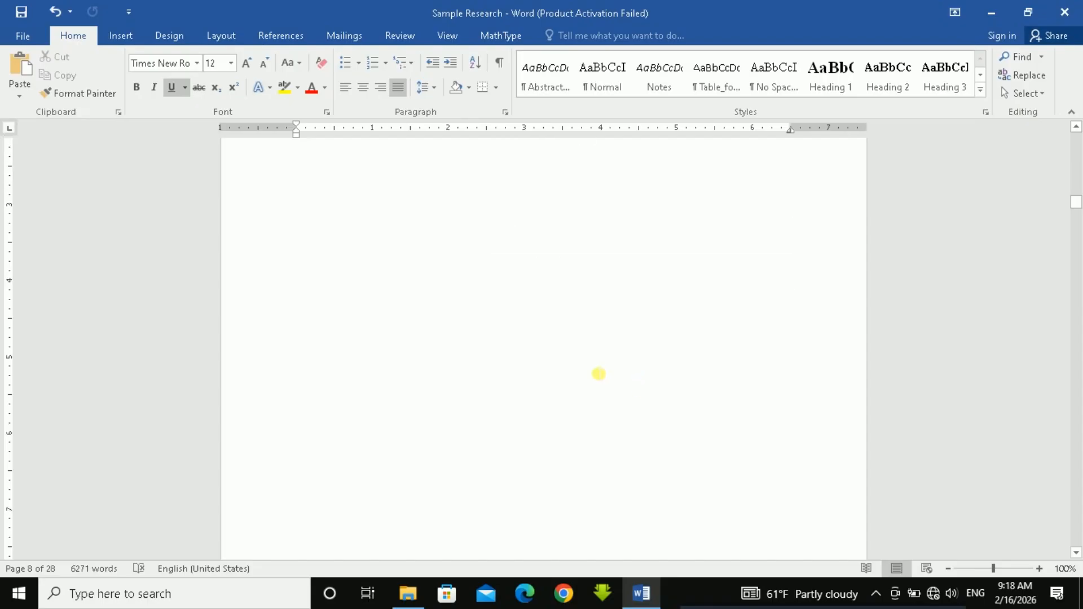
click(598, 374)
scroll(601, 376, down, 5)
scroll(581, 398, down, 15)
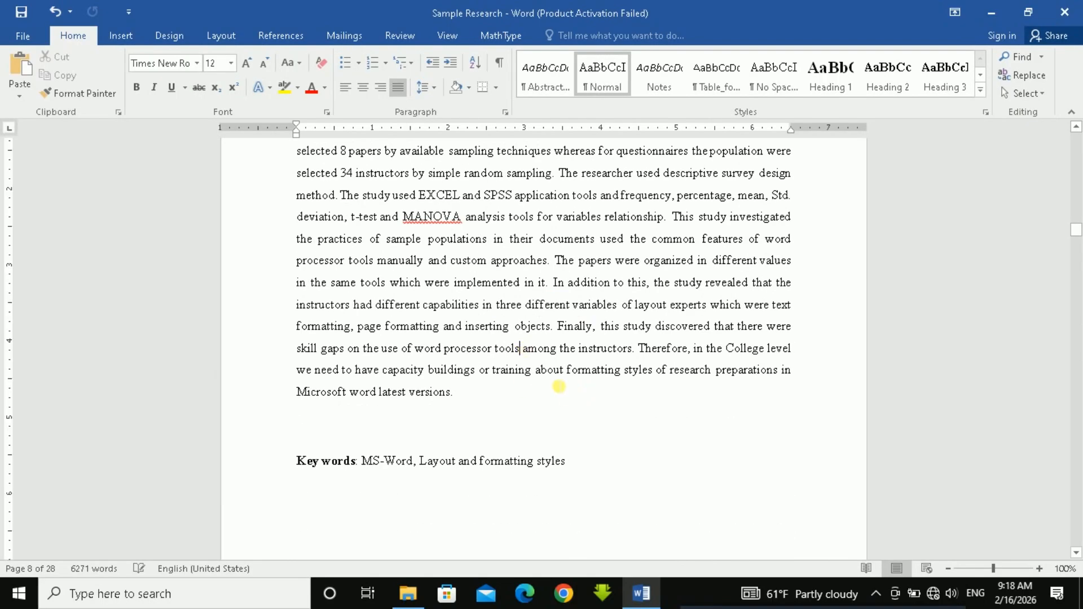
scroll(541, 366, down, 15)
scroll(566, 375, down, 15)
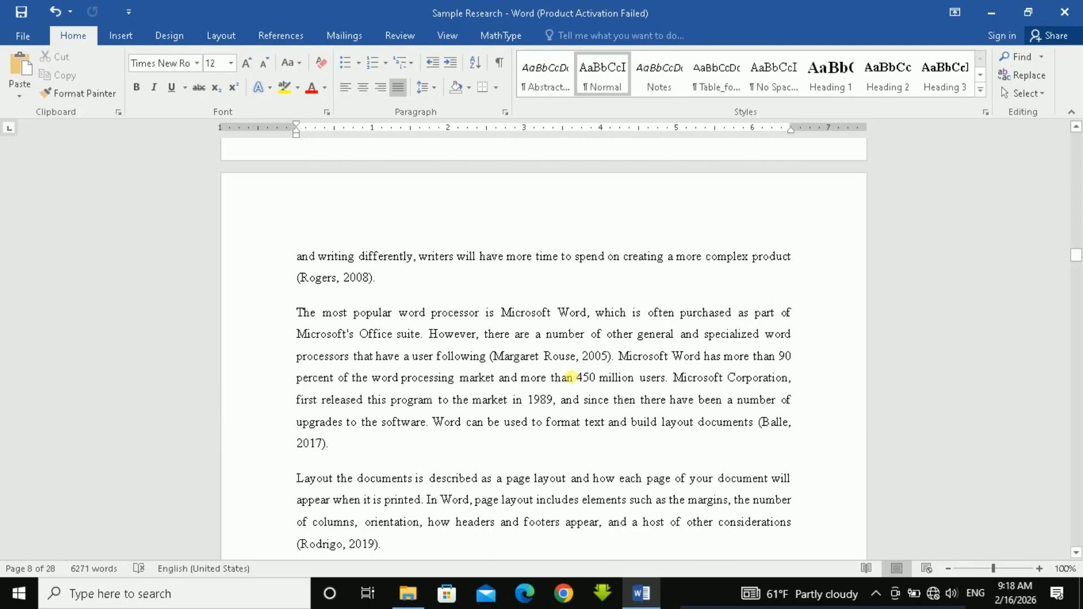
scroll(715, 331, up, 10)
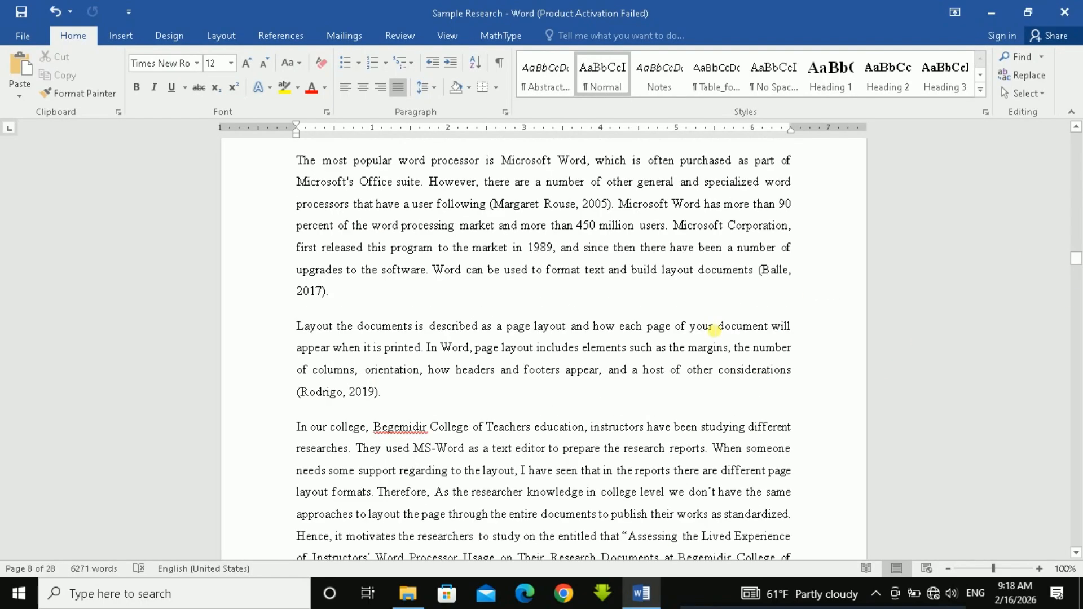
Update the table of contents field to refresh its page numbers
drag(1074, 254, 1059, 156)
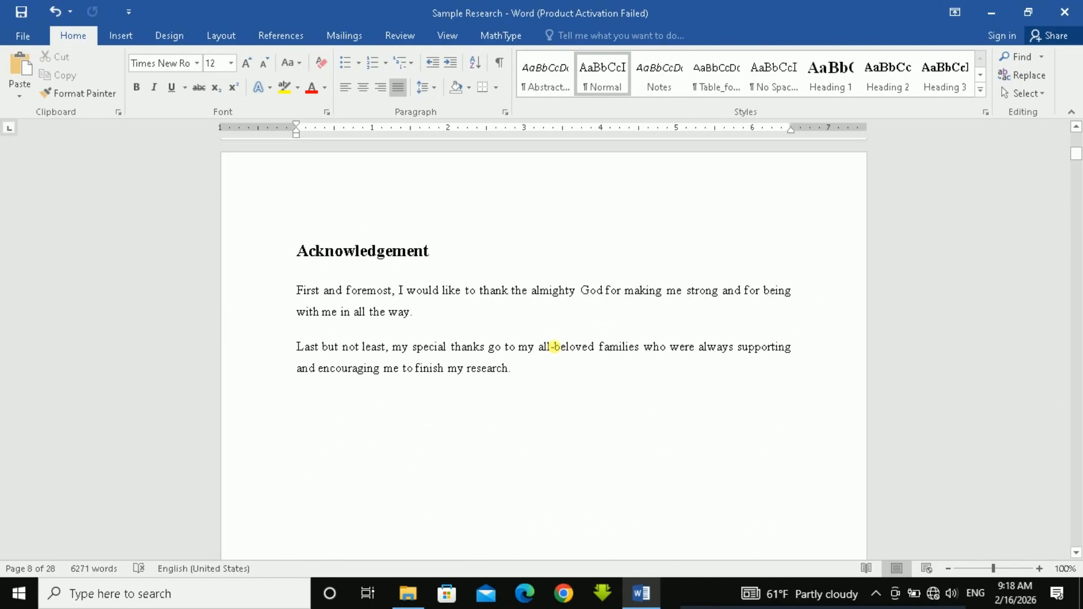
scroll(552, 346, down, 9)
scroll(551, 356, down, 8)
scroll(551, 357, up, 3)
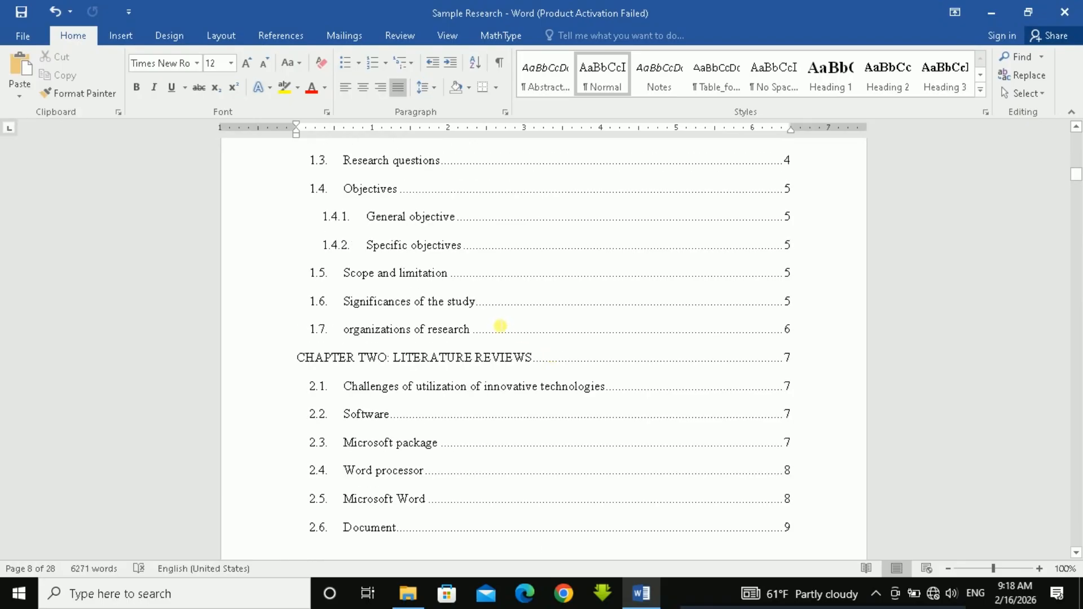
click(497, 325)
right_click(492, 317)
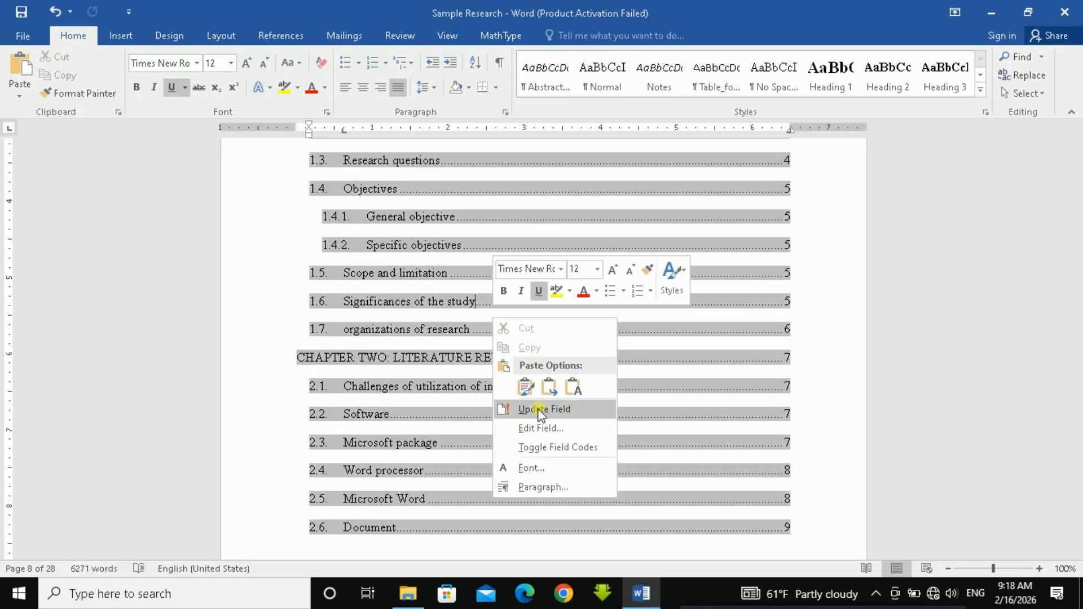
click(553, 410)
click(576, 320)
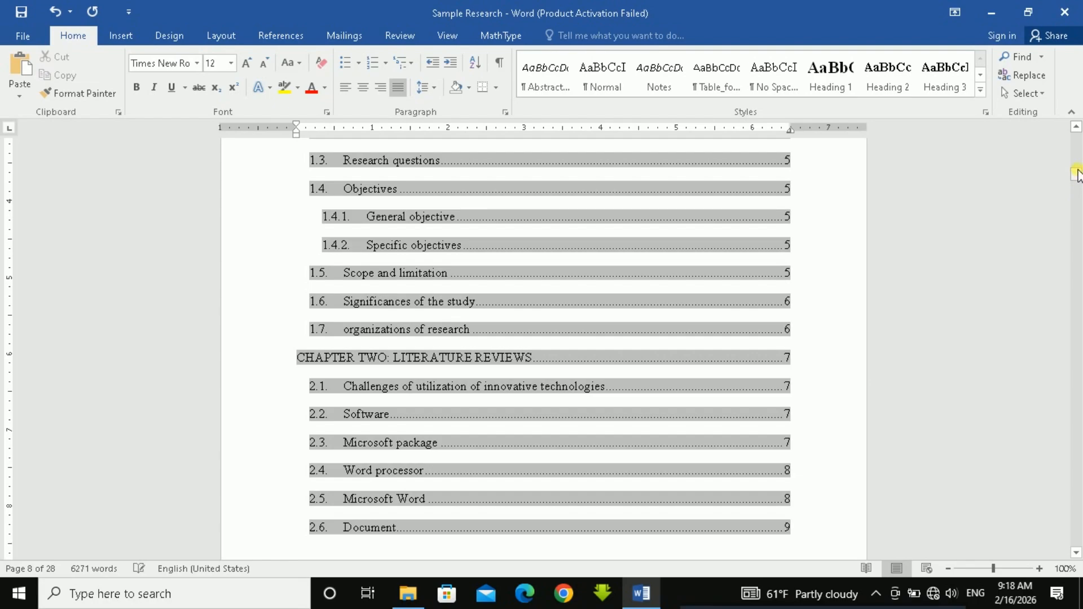
Examine the Summary list on the document's last page and clear its text selection
drag(1076, 175, 1078, 540)
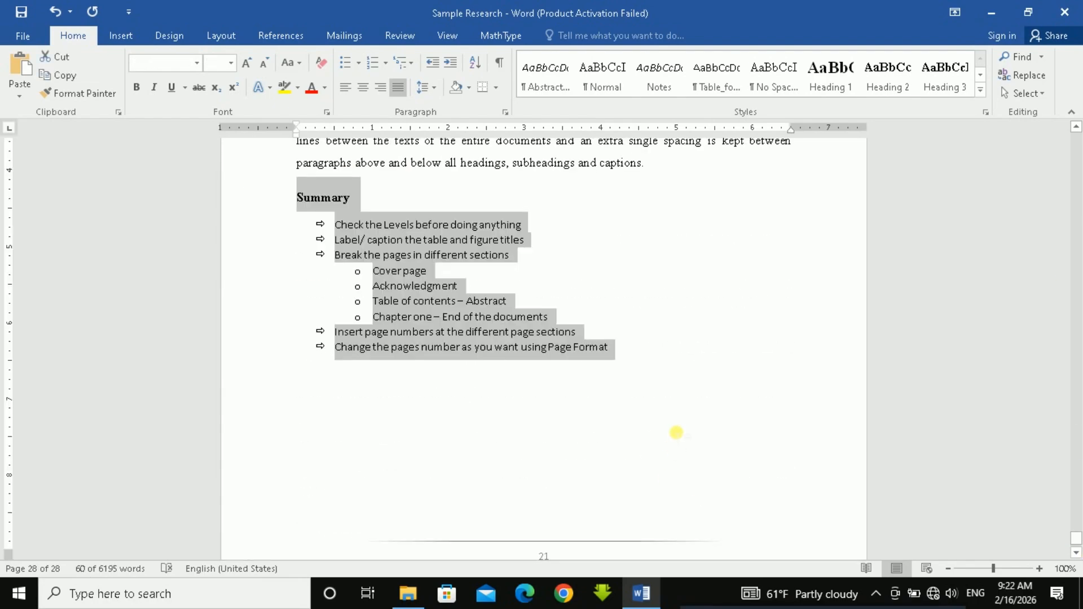
click(677, 433)
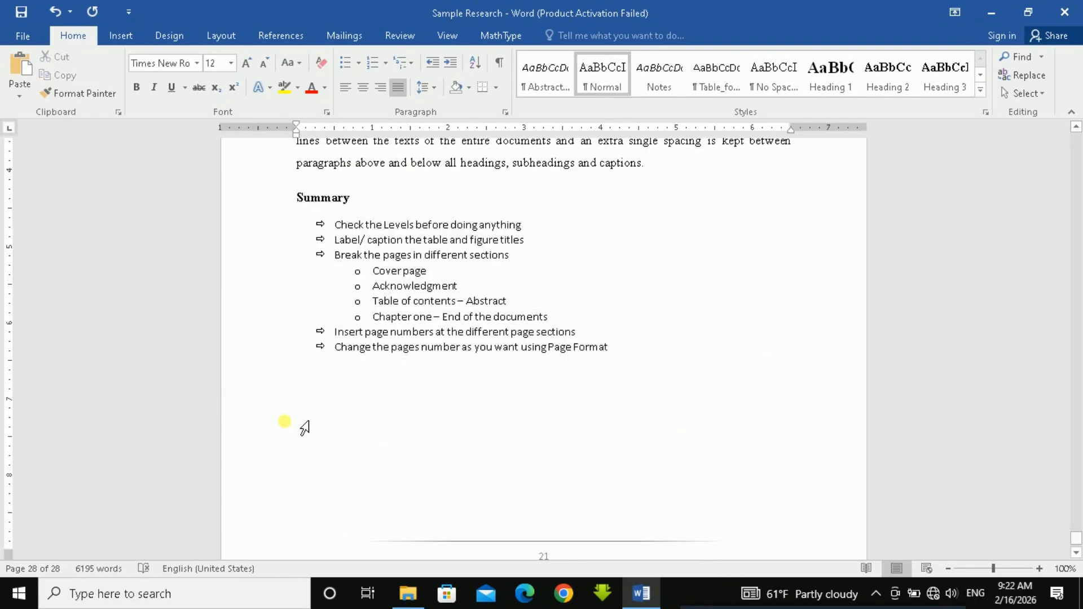